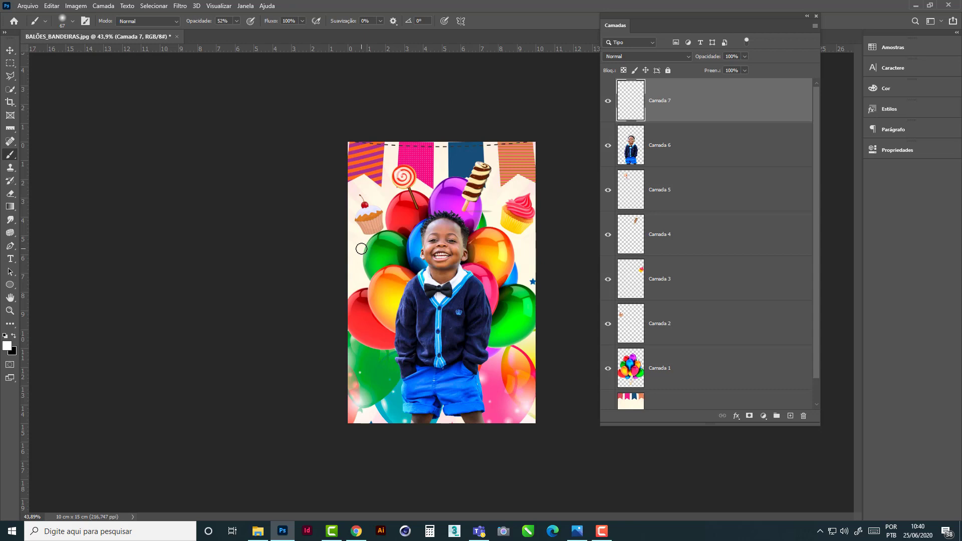
- Paint soft white light spots across the balloons, clothing and flags on Camada 7 with a 79 px brush at 0% hardness
{"action": "left_click", "coordinate": [73, 22]}
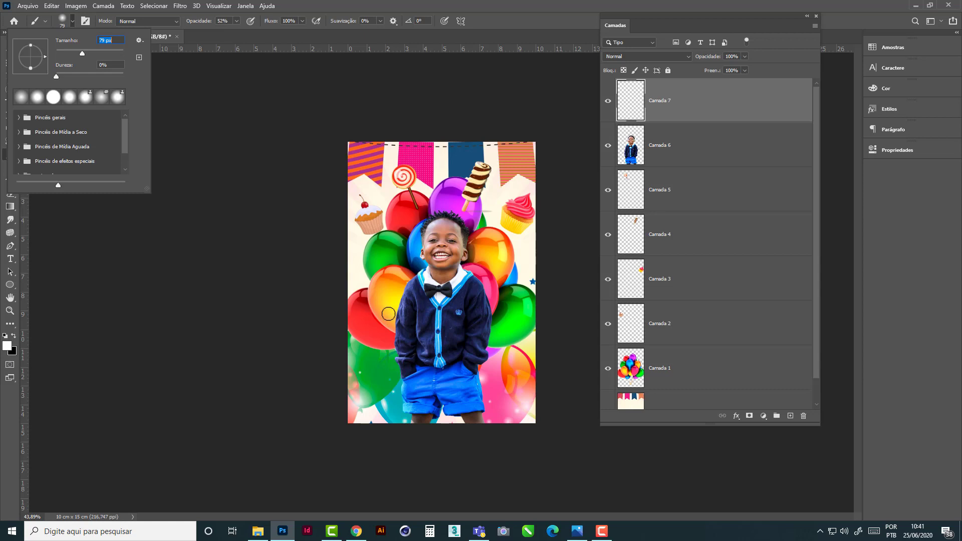
{"action": "left_click", "coordinate": [364, 301]}
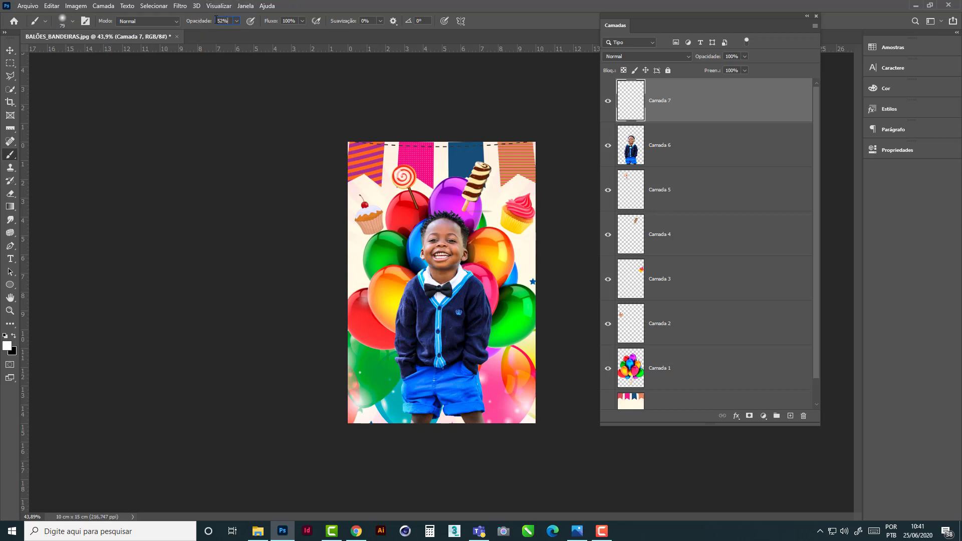
{"action": "left_click", "coordinate": [375, 283]}
{"action": "left_click", "coordinate": [371, 247]}
{"action": "left_click", "coordinate": [396, 201]}
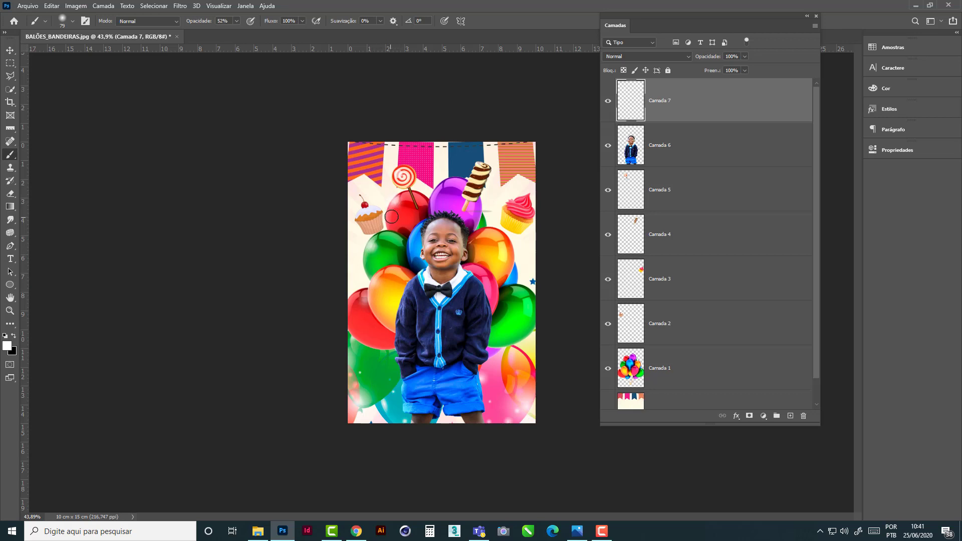
{"action": "left_click", "coordinate": [392, 216]}
{"action": "left_click", "coordinate": [445, 190]}
{"action": "left_click", "coordinate": [502, 245]}
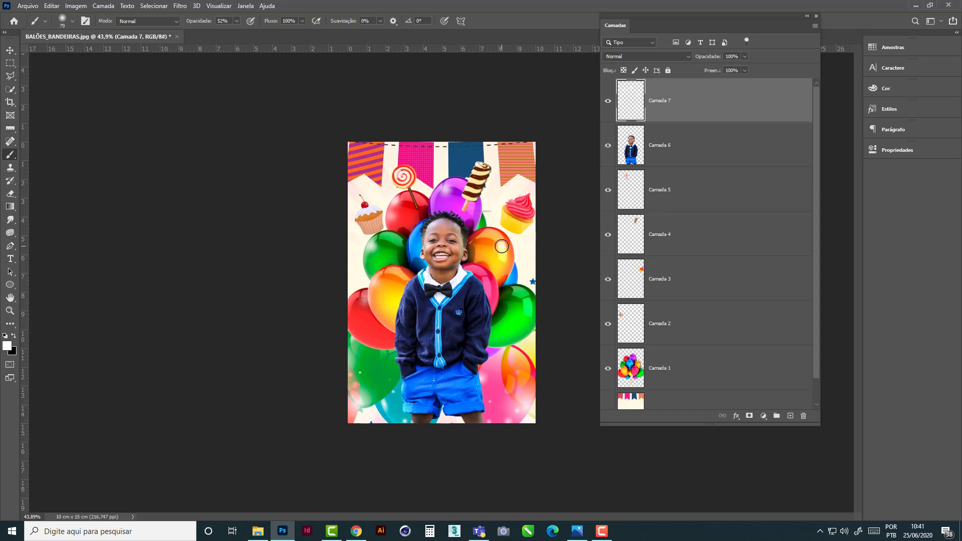
{"action": "left_click", "coordinate": [522, 297]}
{"action": "left_click", "coordinate": [522, 304]}
{"action": "left_click", "coordinate": [493, 344]}
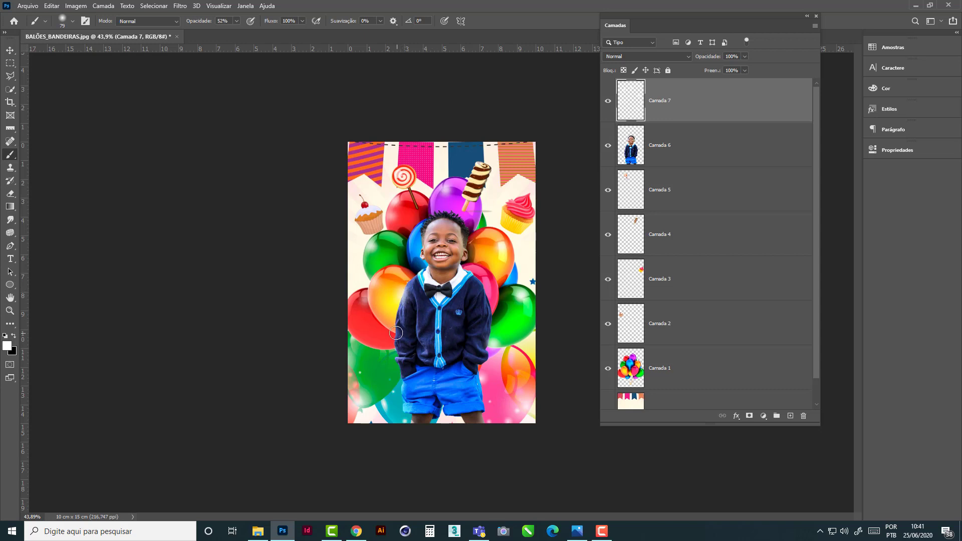
{"action": "left_click", "coordinate": [463, 334]}
{"action": "left_click", "coordinate": [407, 409]}
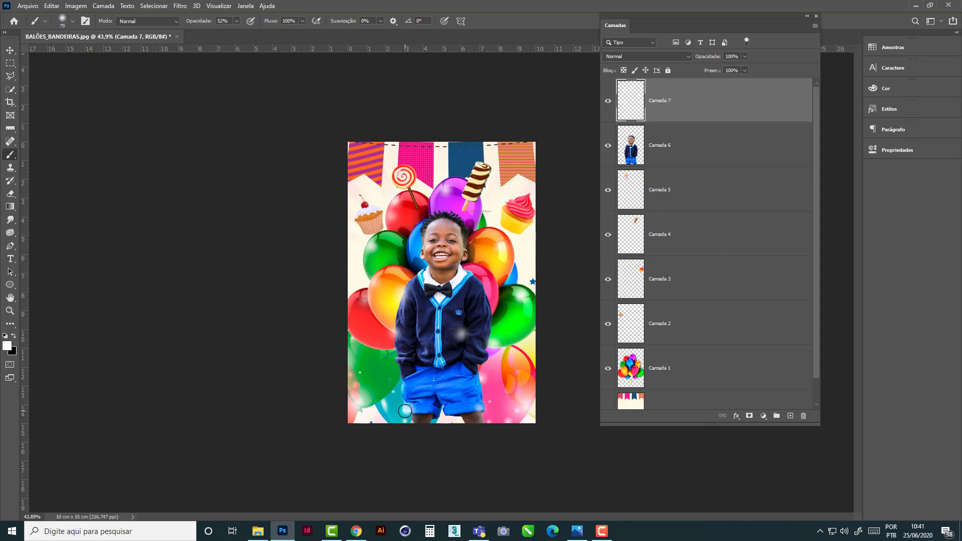
{"action": "left_click", "coordinate": [406, 410]}
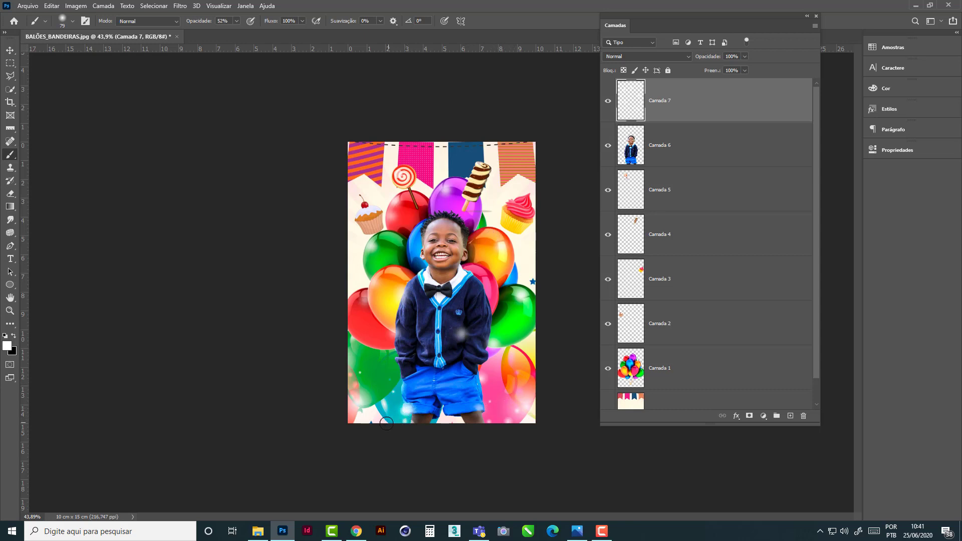
{"action": "left_click", "coordinate": [451, 171]}
- Scatter small crisp white dots over the image with a 28 px brush at 100% hardness
{"action": "left_click", "coordinate": [73, 22]}
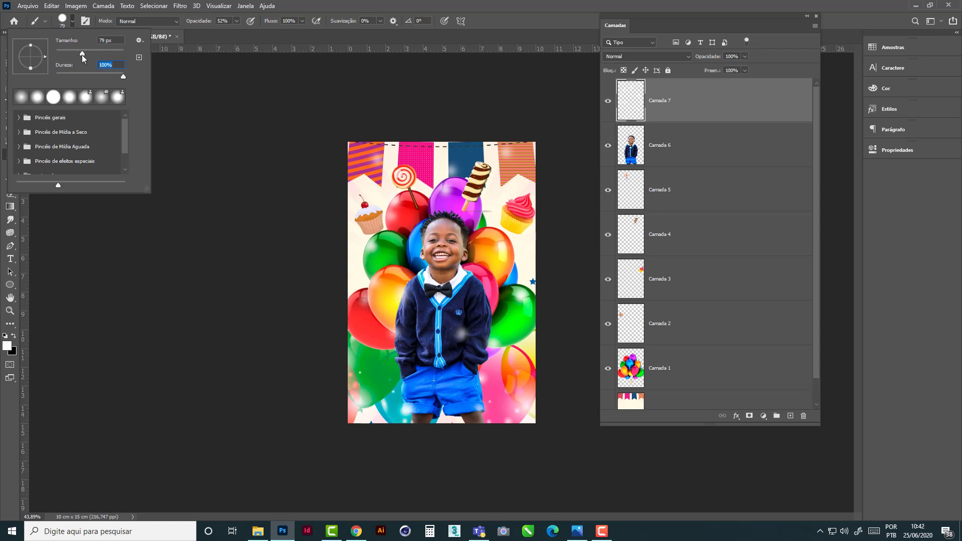
{"action": "left_click_drag", "start_coordinate": [75, 54], "coordinate": [73, 54]}
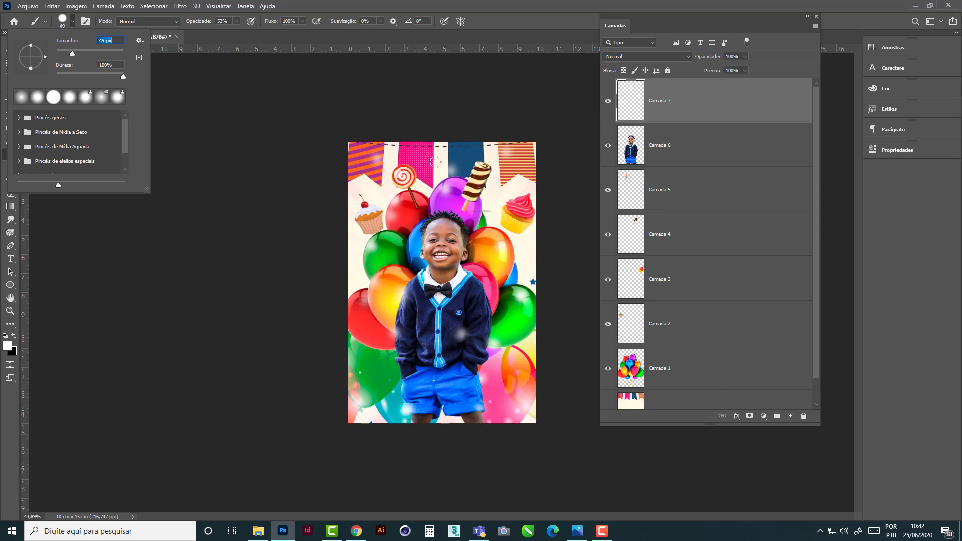
{"action": "left_click", "coordinate": [405, 211]}
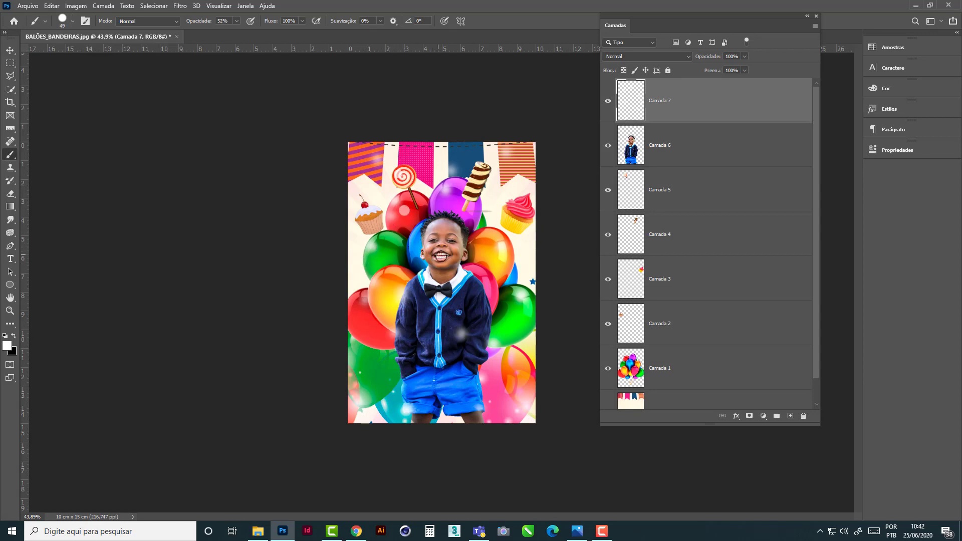
{"action": "key", "text": "ctrl+z"}
{"action": "left_click", "coordinate": [74, 27]}
{"action": "left_click_drag", "start_coordinate": [72, 58], "coordinate": [65, 56]}
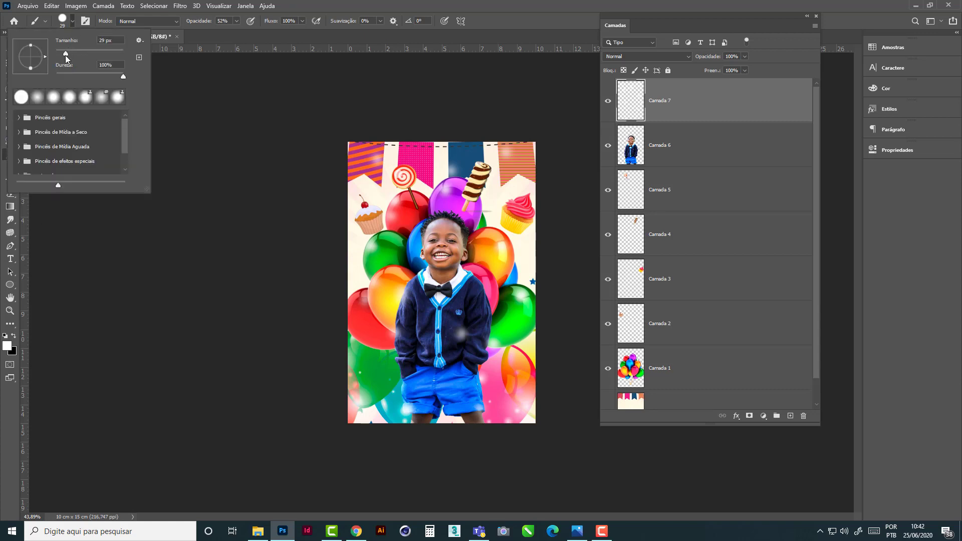
{"action": "left_click", "coordinate": [480, 209]}
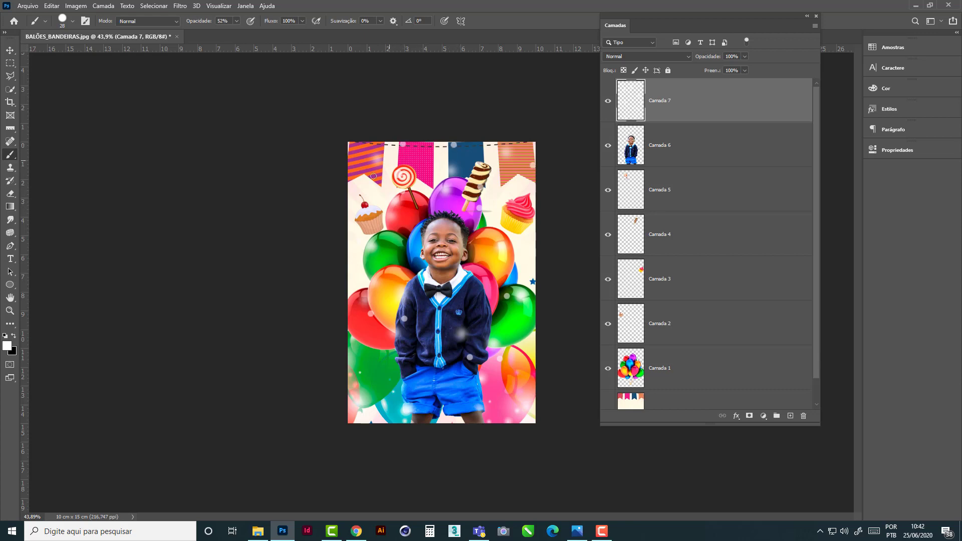
- Change the foreground colour to yellow ffcc00 and scatter small dots over the flags, sweets and upper balloons
{"action": "left_click", "coordinate": [7, 346]}
{"action": "type", "text": "a40c0c"}
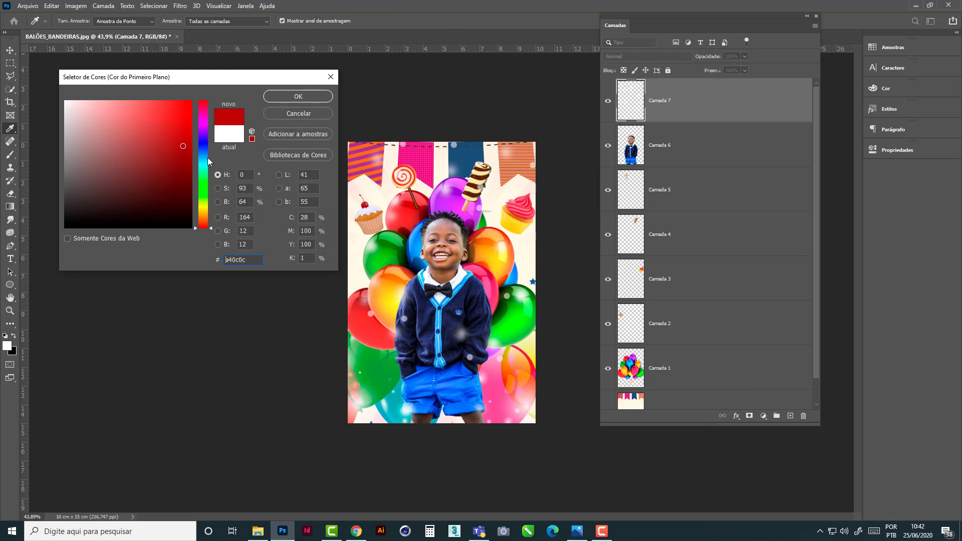
{"action": "left_click", "coordinate": [206, 211]}
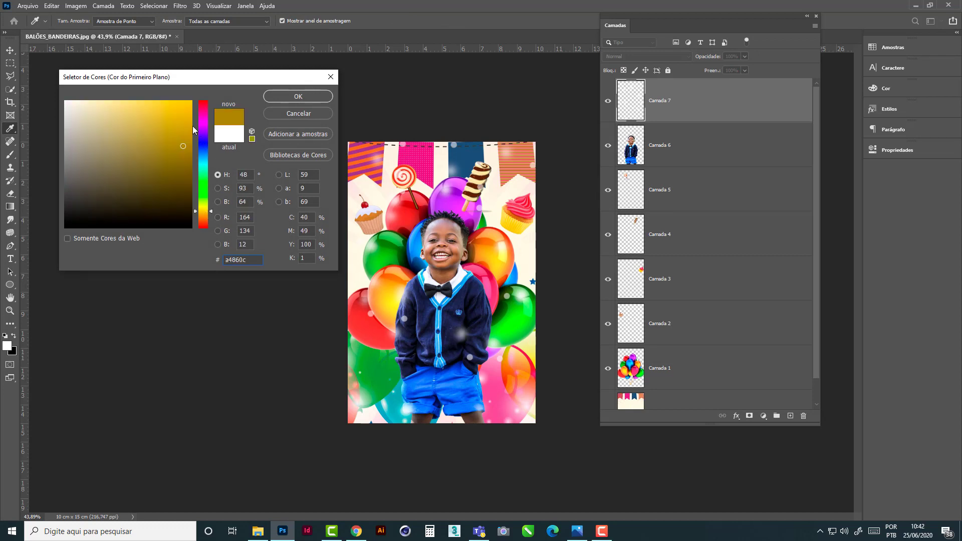
{"action": "left_click", "coordinate": [192, 101]}
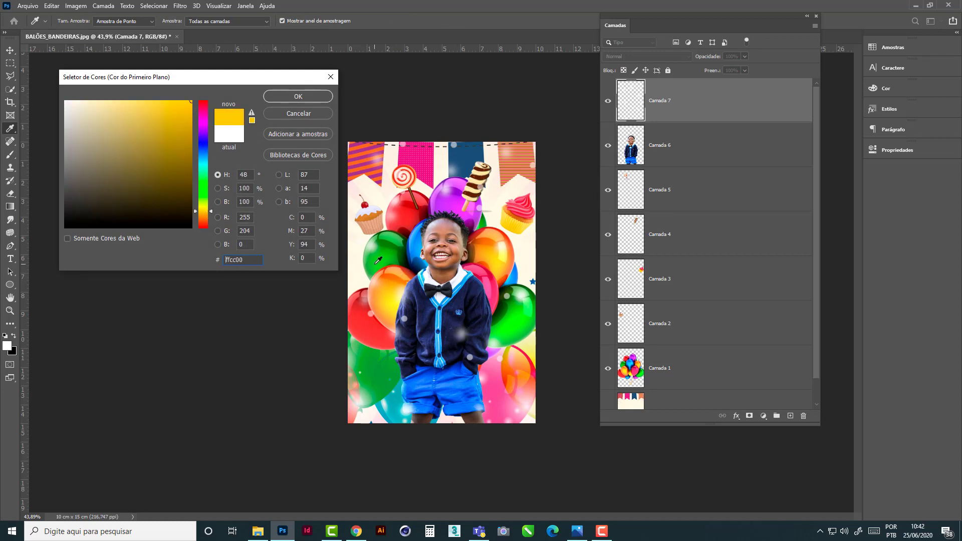
{"action": "left_click", "coordinate": [299, 96]}
{"action": "key", "text": "b"}
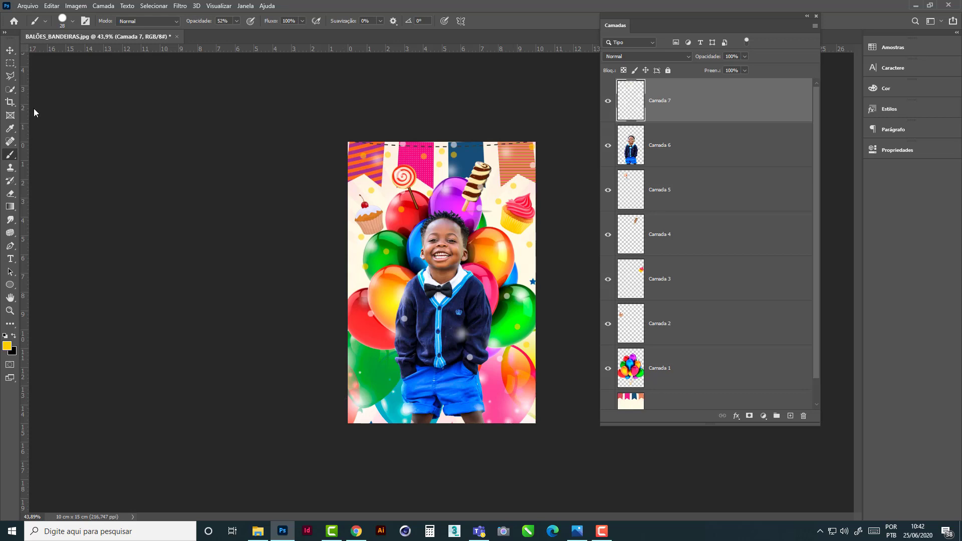
- Set the brush size to 476 px and its hardness to 0%
{"action": "left_click", "coordinate": [73, 22]}
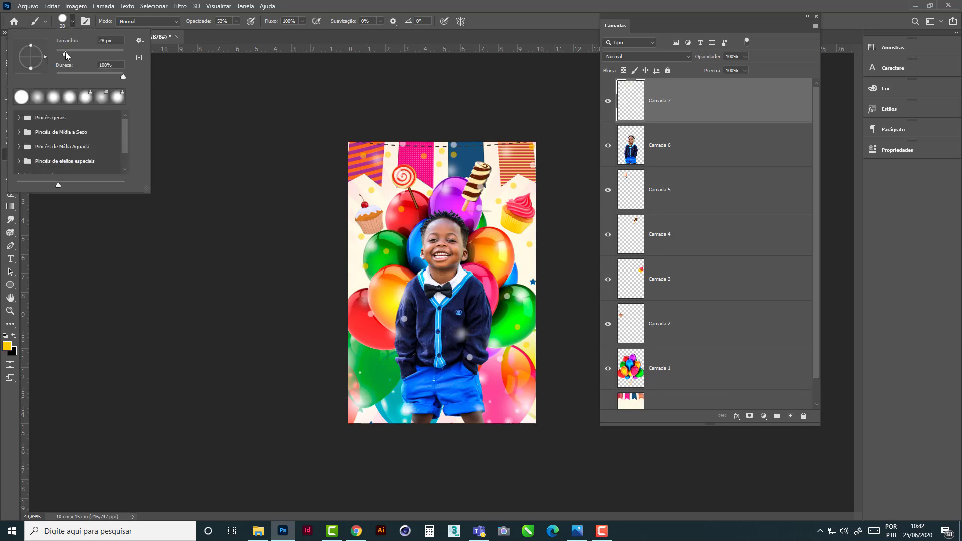
{"action": "left_click_drag", "start_coordinate": [88, 56], "coordinate": [108, 53]}
{"action": "left_click_drag", "start_coordinate": [123, 77], "coordinate": [48, 75]}
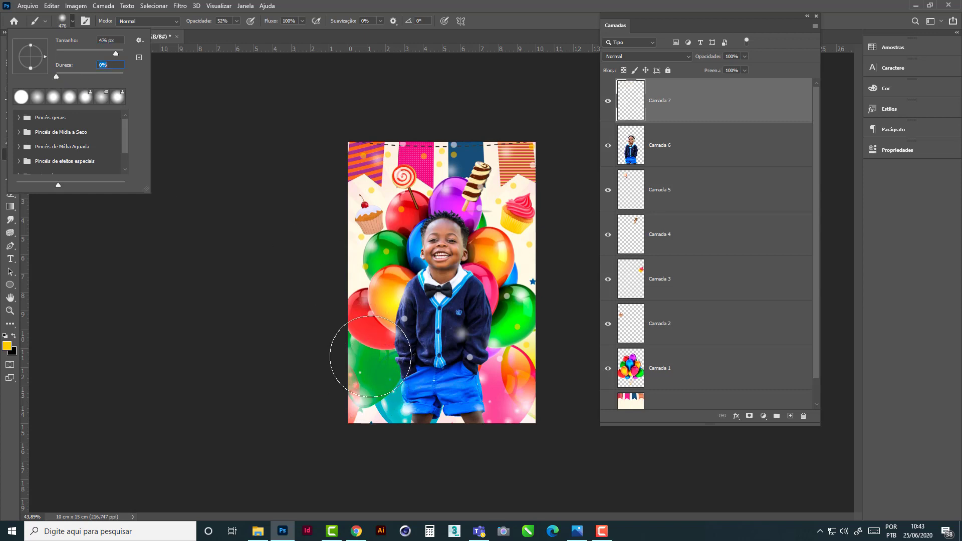
{"action": "left_click", "coordinate": [498, 373]}
{"action": "left_click", "coordinate": [497, 372]}
{"action": "left_click_drag", "start_coordinate": [498, 372], "coordinate": [502, 384]}
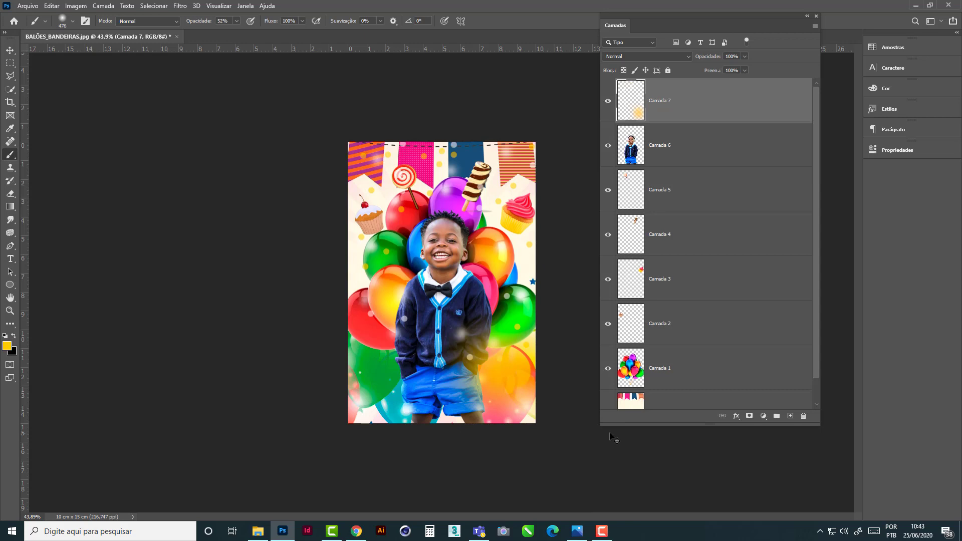
{"action": "key", "text": "ctrl+z"}
{"action": "key", "text": "ctrl+z"}
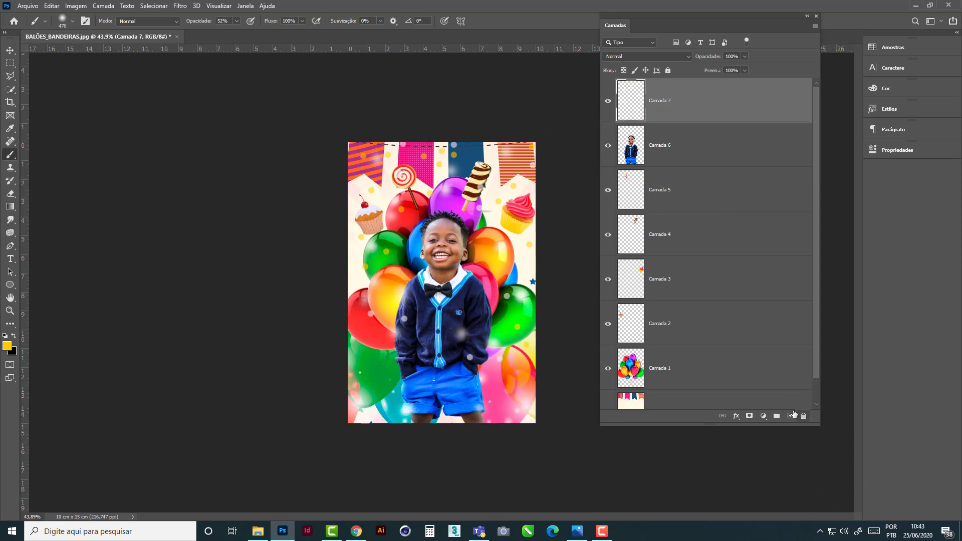
- Create a new layer above Camada 7 and paint a soft yellow glow over the image's lower-right area
{"action": "left_click", "coordinate": [791, 415]}
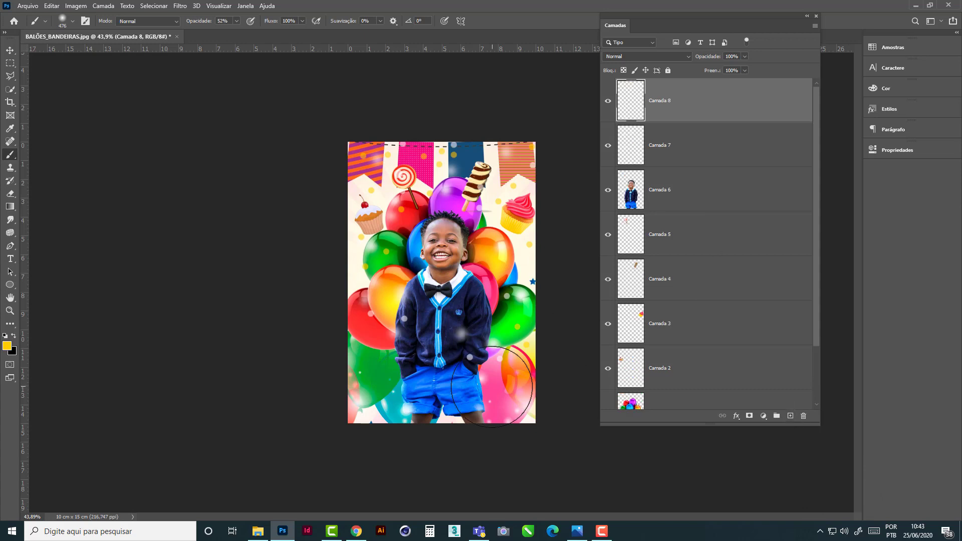
{"action": "mouse_move", "coordinate": [492, 387]}
{"action": "left_mouse_down"}
{"action": "mouse_move", "coordinate": [485, 388]}
{"action": "mouse_move", "coordinate": [478, 369]}
{"action": "mouse_move", "coordinate": [502, 356]}
{"action": "mouse_move", "coordinate": [504, 342]}
{"action": "mouse_move", "coordinate": [501, 372]}
{"action": "mouse_move", "coordinate": [458, 398]}
{"action": "left_mouse_up"}
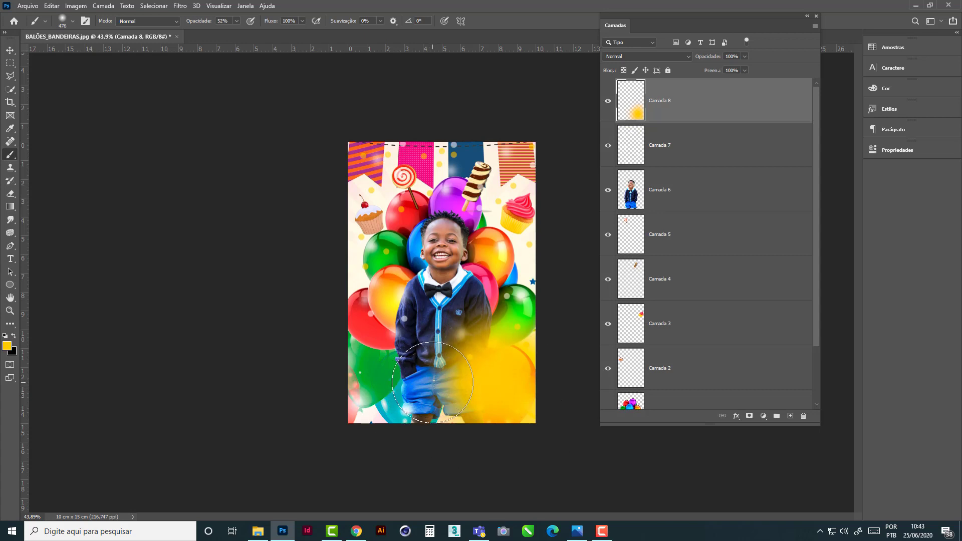
- Change the foreground colour to magenta and paint a large soft glow over the image's lower-left area on Camada 8
{"action": "left_click", "coordinate": [7, 346]}
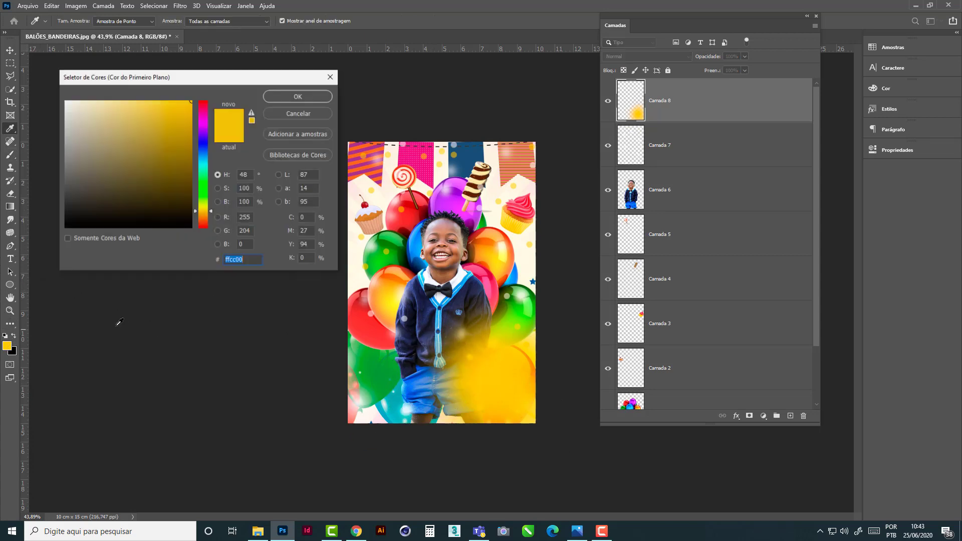
{"action": "left_click", "coordinate": [203, 124]}
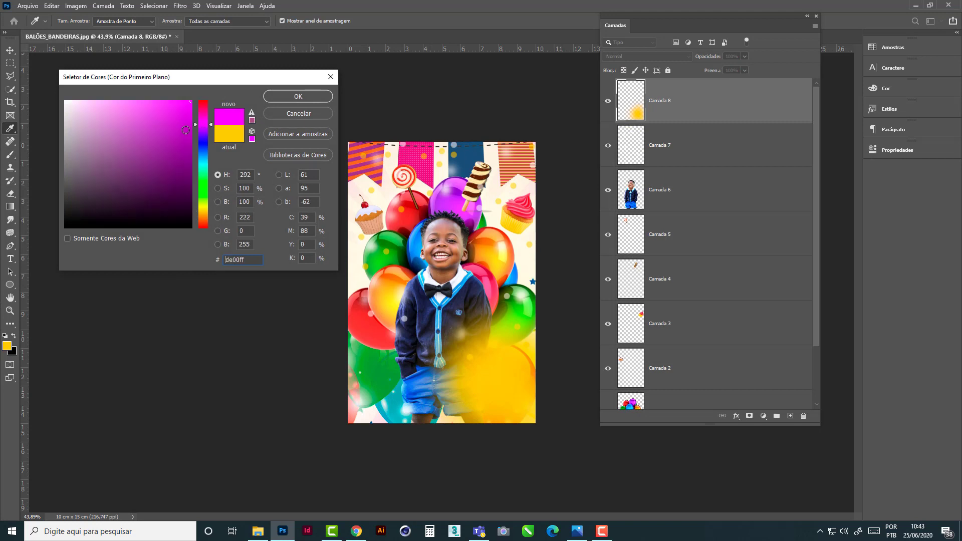
{"action": "left_click", "coordinate": [186, 130]}
{"action": "left_click", "coordinate": [184, 110]}
{"action": "left_click", "coordinate": [297, 96]}
{"action": "mouse_move", "coordinate": [366, 361]}
{"action": "left_mouse_down"}
{"action": "mouse_move", "coordinate": [365, 387]}
{"action": "mouse_move", "coordinate": [386, 398]}
{"action": "mouse_move", "coordinate": [352, 336]}
{"action": "mouse_move", "coordinate": [369, 408]}
{"action": "mouse_move", "coordinate": [354, 401]}
{"action": "mouse_move", "coordinate": [371, 381]}
{"action": "mouse_move", "coordinate": [359, 386]}
{"action": "mouse_move", "coordinate": [357, 406]}
{"action": "mouse_move", "coordinate": [393, 396]}
{"action": "mouse_move", "coordinate": [432, 427]}
{"action": "mouse_move", "coordinate": [338, 326]}
{"action": "mouse_move", "coordinate": [458, 415]}
{"action": "mouse_move", "coordinate": [434, 430]}
{"action": "mouse_move", "coordinate": [318, 350]}
{"action": "left_mouse_up"}
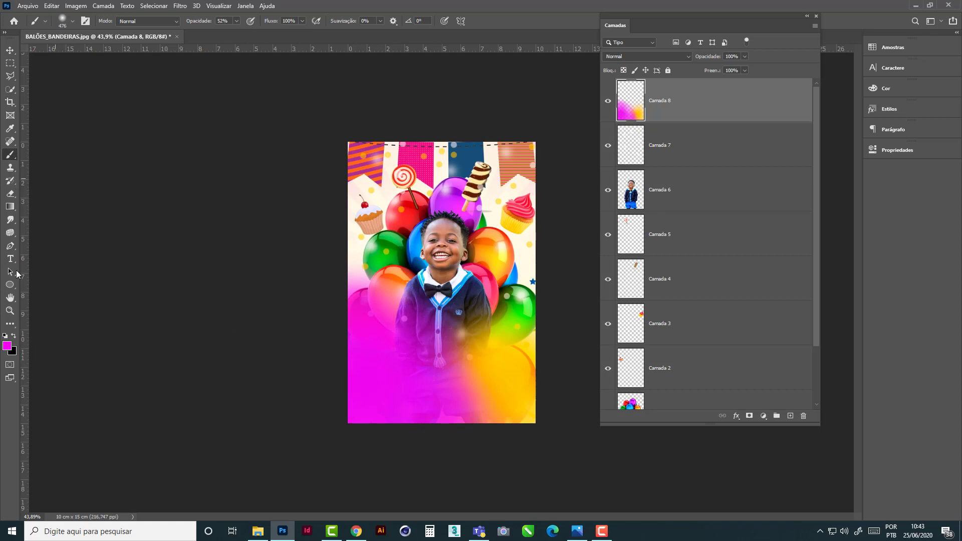
- Change the foreground colour to yellow ebe810 and paint over the image's lower-right area, blending it towards the magenta side
{"action": "left_click", "coordinate": [8, 346]}
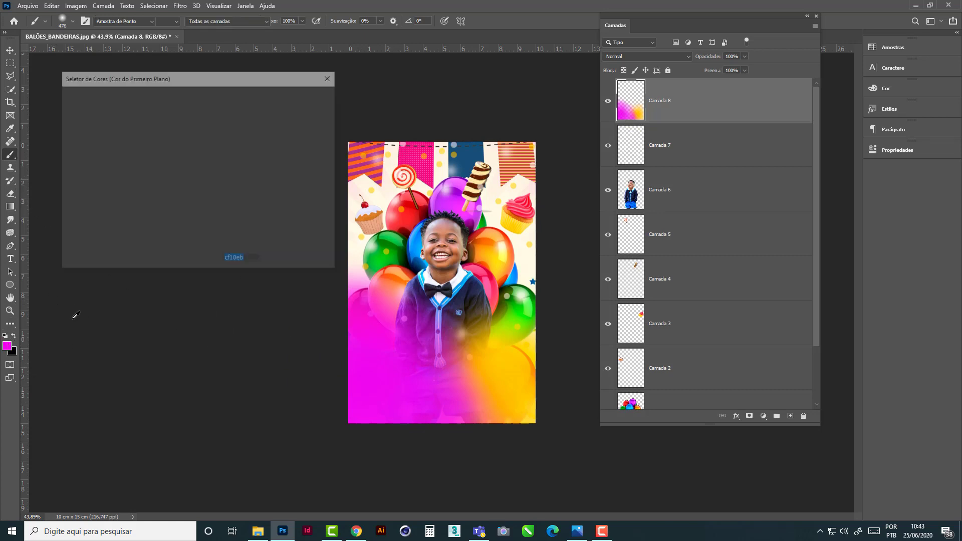
{"action": "left_click", "coordinate": [203, 208]}
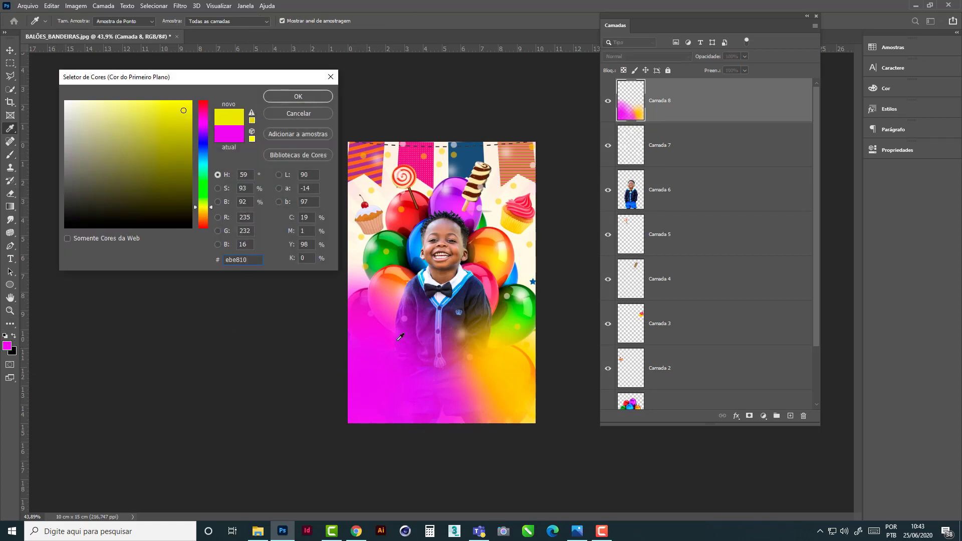
{"action": "left_click", "coordinate": [298, 96]}
{"action": "mouse_move", "coordinate": [492, 378]}
{"action": "left_mouse_down"}
{"action": "mouse_move", "coordinate": [466, 396]}
{"action": "mouse_move", "coordinate": [510, 426]}
{"action": "mouse_move", "coordinate": [526, 416]}
{"action": "mouse_move", "coordinate": [475, 410]}
{"action": "mouse_move", "coordinate": [443, 433]}
{"action": "mouse_move", "coordinate": [563, 426]}
{"action": "mouse_move", "coordinate": [541, 340]}
{"action": "mouse_move", "coordinate": [528, 371]}
{"action": "mouse_move", "coordinate": [533, 335]}
{"action": "mouse_move", "coordinate": [467, 376]}
{"action": "mouse_move", "coordinate": [457, 370]}
{"action": "mouse_move", "coordinate": [437, 402]}
{"action": "mouse_move", "coordinate": [397, 411]}
{"action": "mouse_move", "coordinate": [384, 401]}
{"action": "mouse_move", "coordinate": [333, 447]}
{"action": "left_mouse_up"}
- Apply a Gaussian Blur with a radius of 84.1 pixels to the colour glows on Camada 8
{"action": "left_click", "coordinate": [10, 50]}
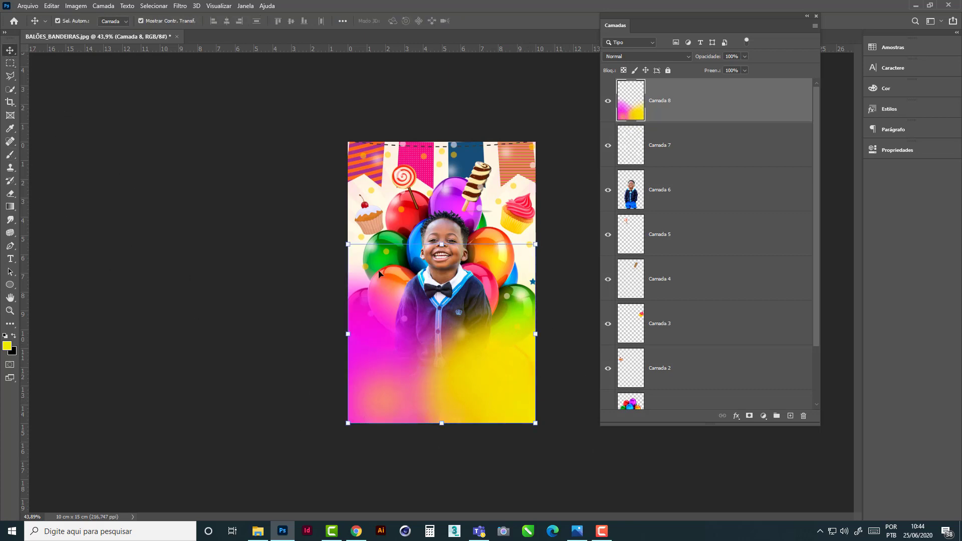
{"action": "left_click", "coordinate": [183, 9]}
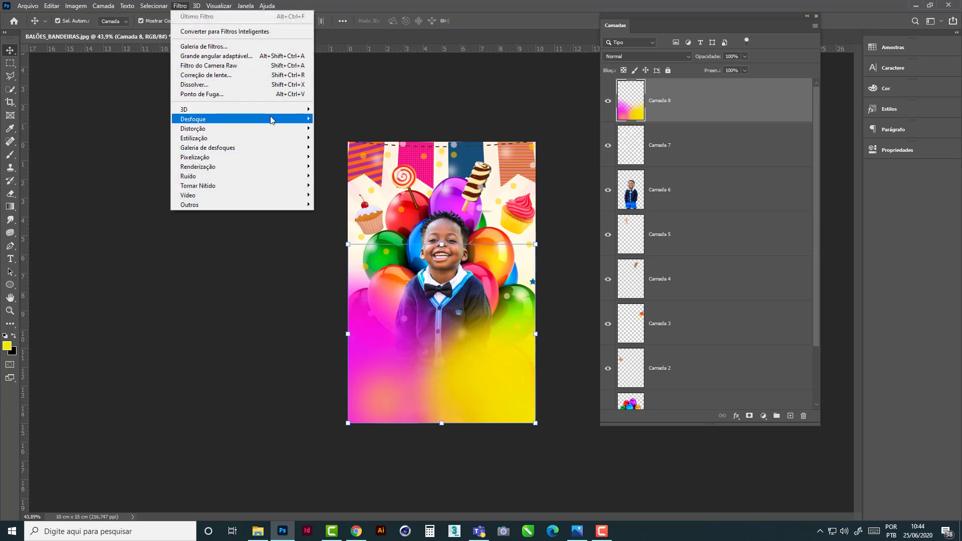
{"action": "mouse_move", "coordinate": [271, 116]}
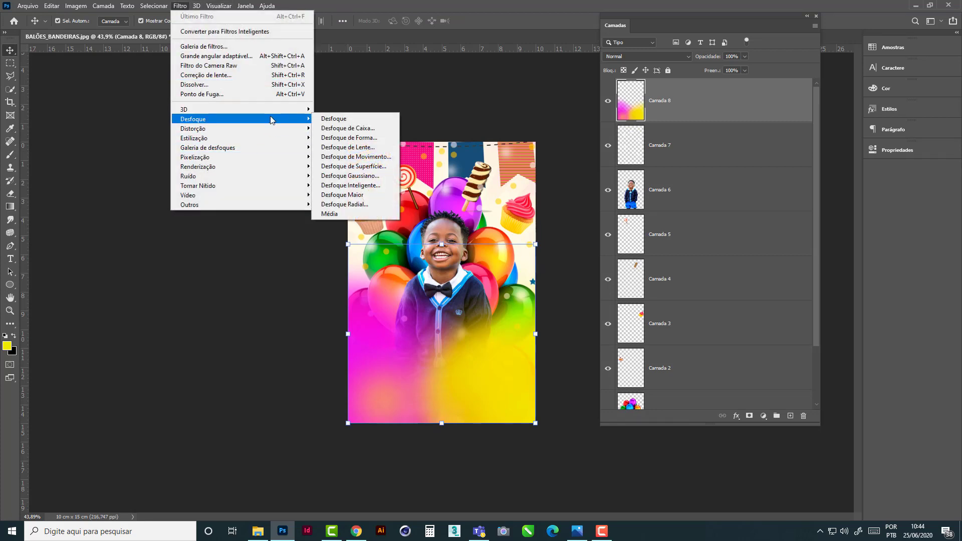
{"action": "left_click", "coordinate": [365, 180]}
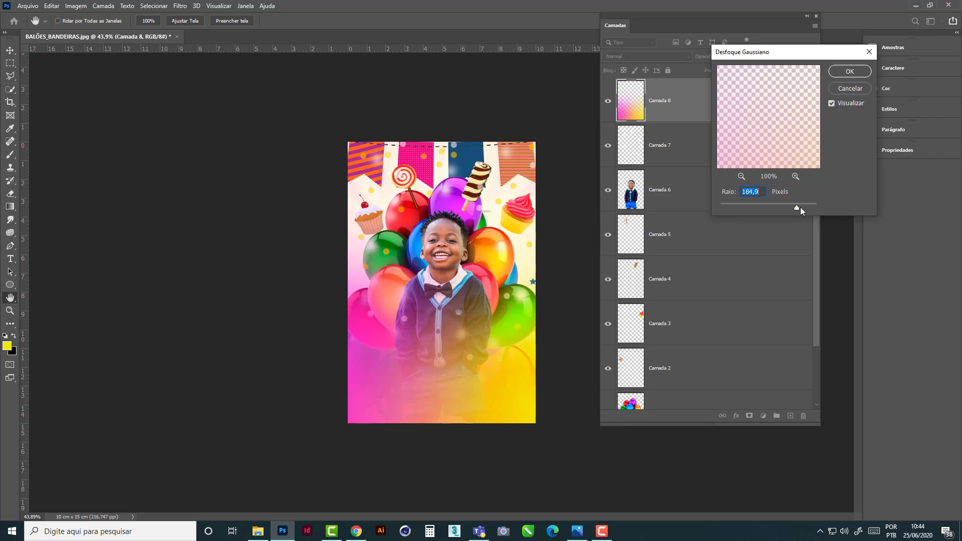
{"action": "left_click_drag", "start_coordinate": [801, 207], "coordinate": [740, 206]}
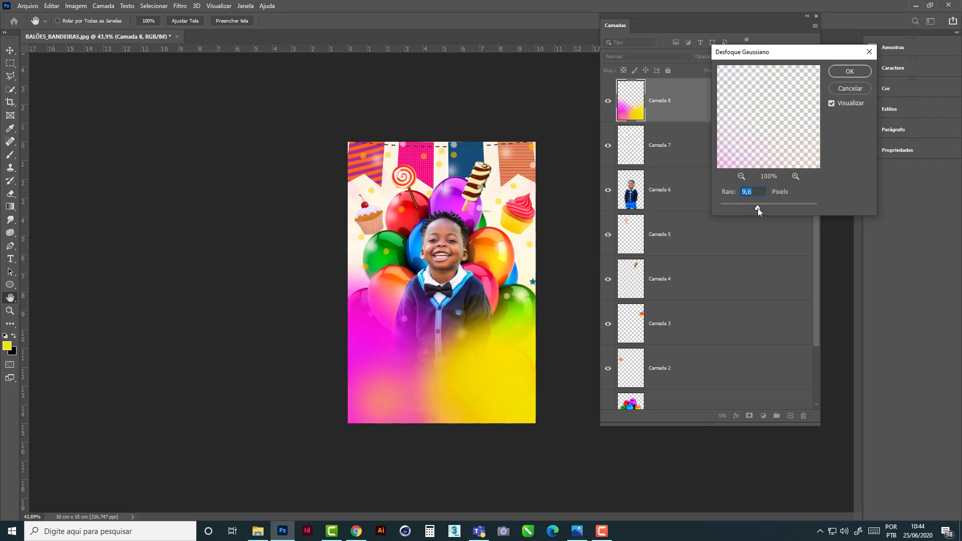
{"action": "left_click_drag", "start_coordinate": [758, 209], "coordinate": [779, 206]}
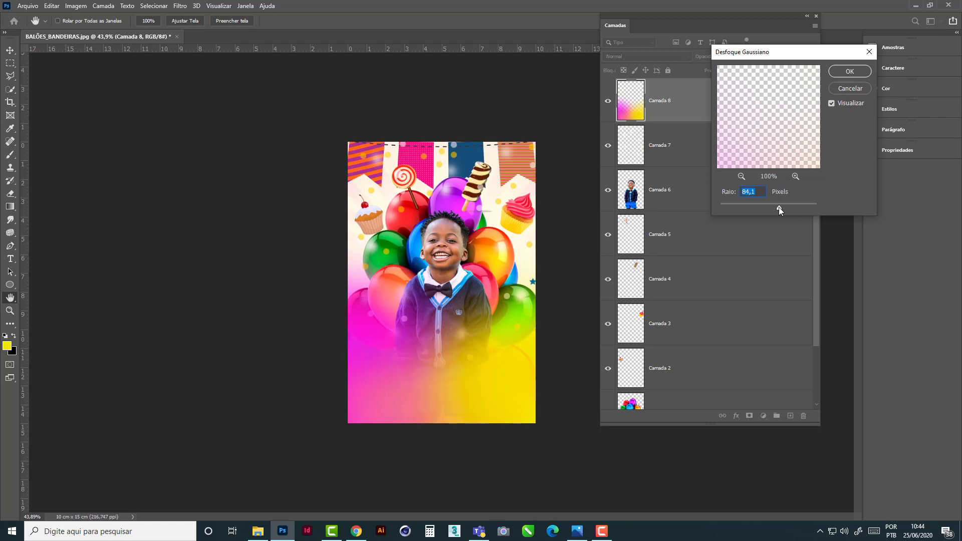
{"action": "left_click", "coordinate": [846, 73]}
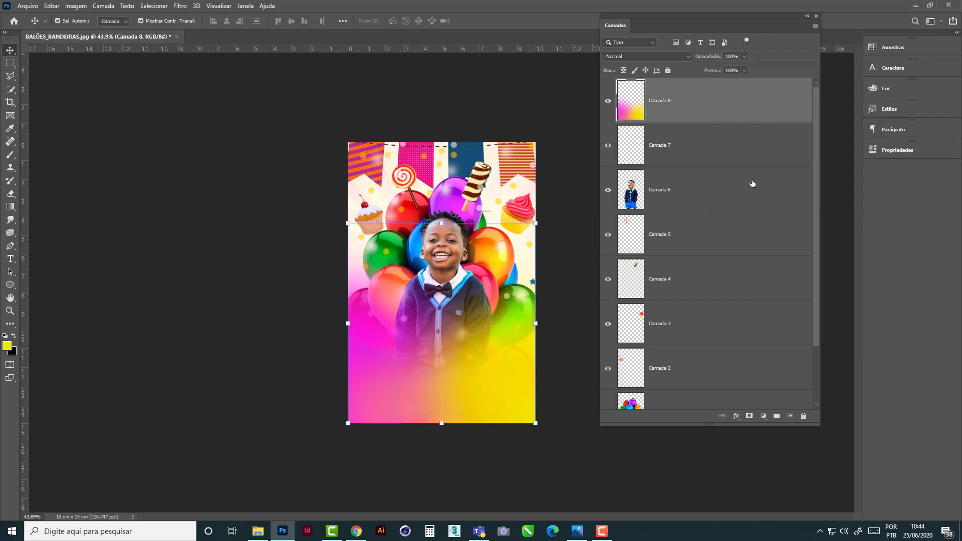
- Set the opacity of Camada 8 to 99% and move the floating layers panel slightly lower
{"action": "left_click", "coordinate": [745, 56]}
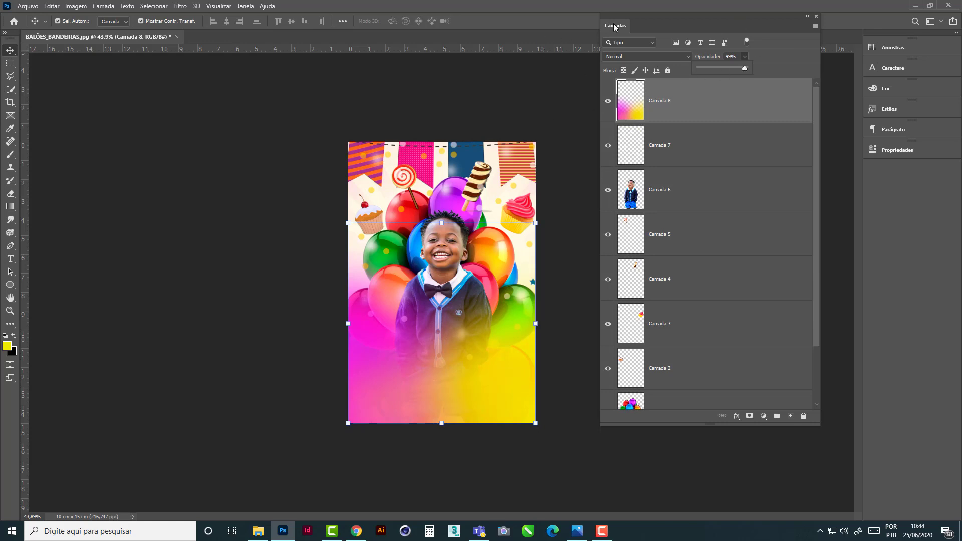
{"action": "left_click_drag", "start_coordinate": [616, 26], "coordinate": [628, 69]}
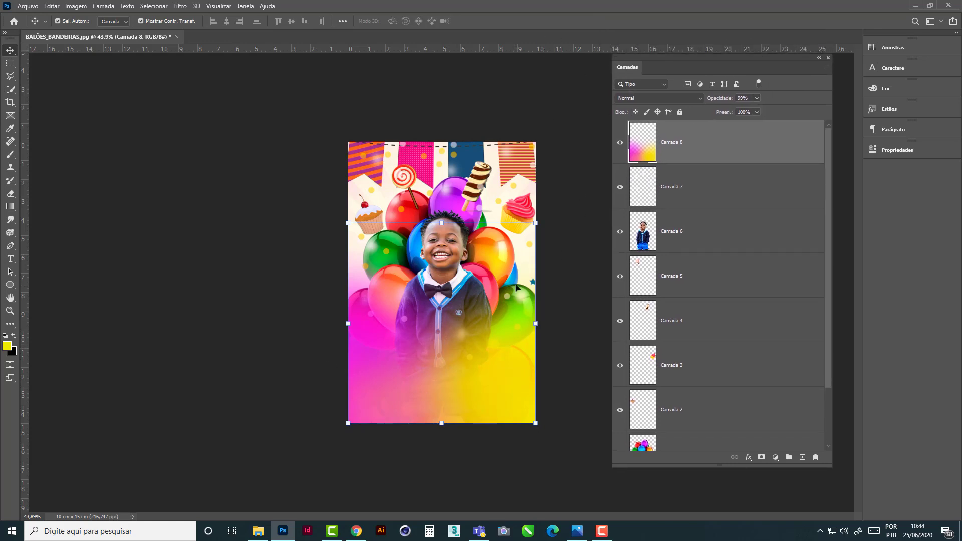
- Select the balloon layer Camada 1, and move and lengthen the floating layers panel to fit more layers
{"action": "left_click", "coordinate": [576, 208]}
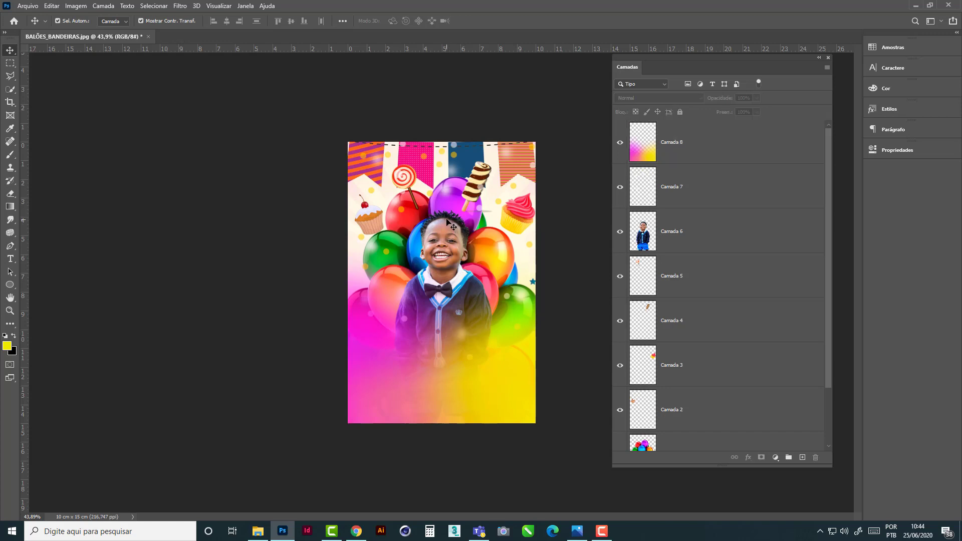
{"action": "left_click", "coordinate": [440, 200]}
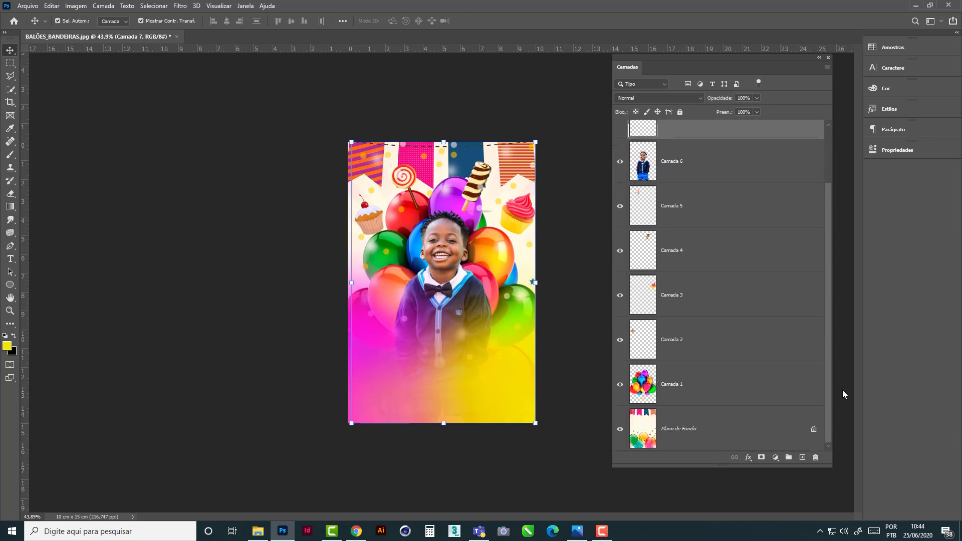
{"action": "left_click_drag", "start_coordinate": [828, 280], "coordinate": [845, 395]}
{"action": "left_click", "coordinate": [698, 392]}
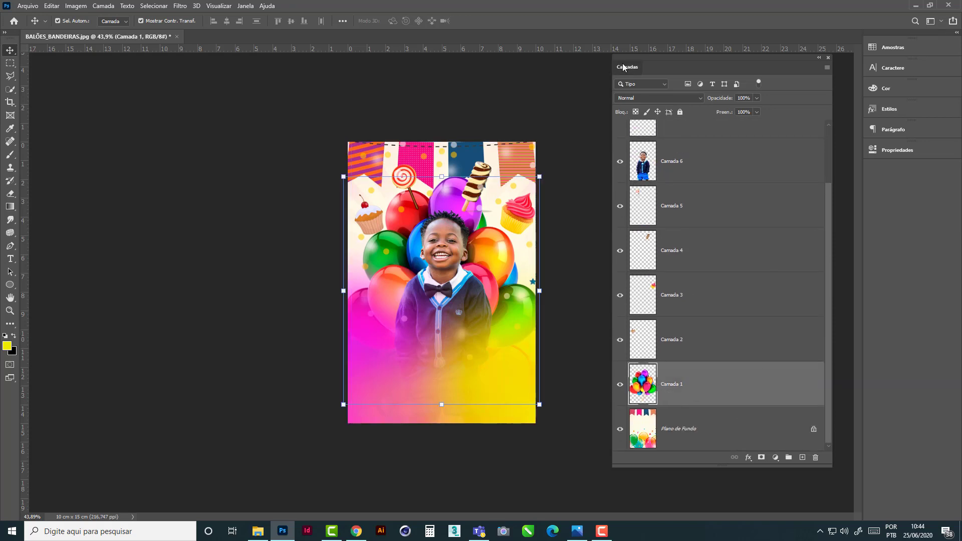
{"action": "left_click_drag", "start_coordinate": [624, 65], "coordinate": [609, 29]}
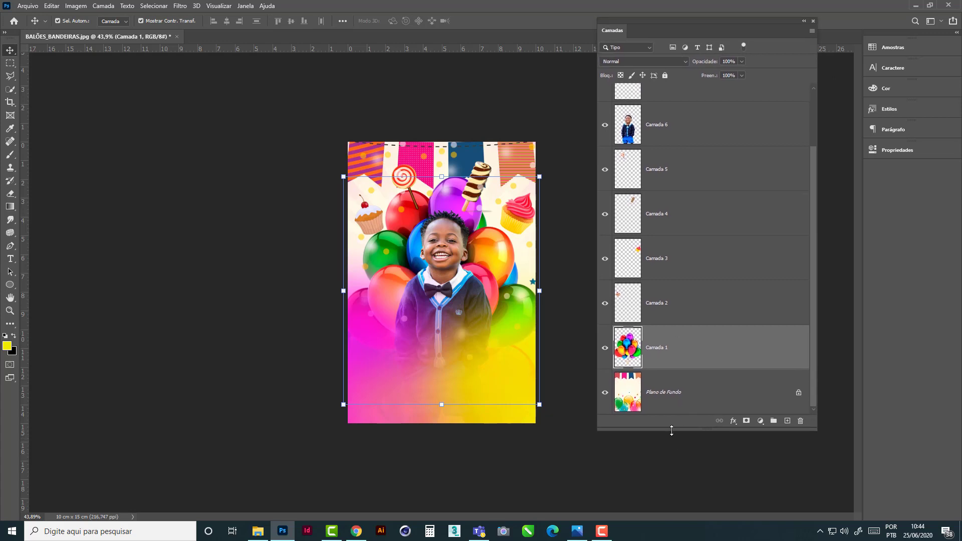
{"action": "left_click_drag", "start_coordinate": [671, 431], "coordinate": [674, 484]}
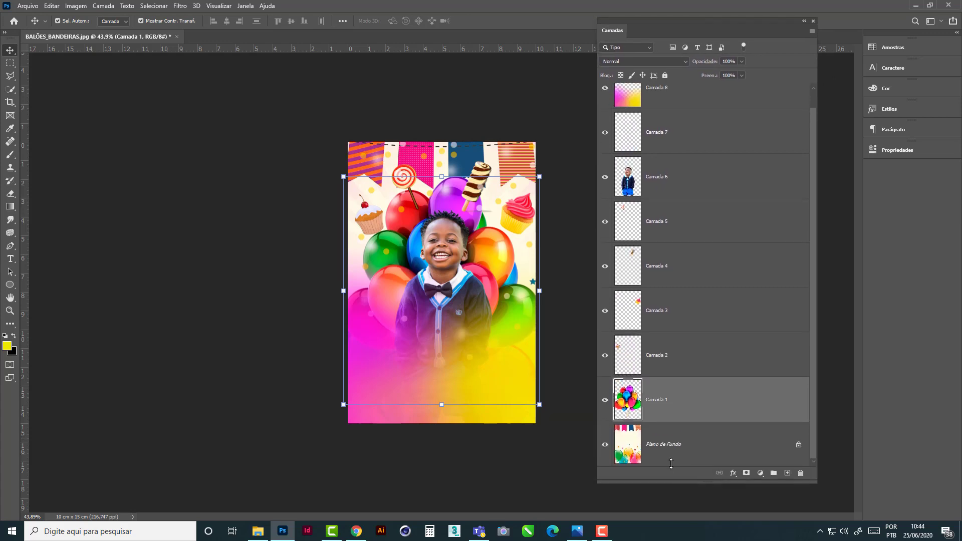
- Add an Outer Glow to the balloons on Camada 1 with a spread of 15% and a size of 76 px
{"action": "left_click", "coordinate": [734, 474]}
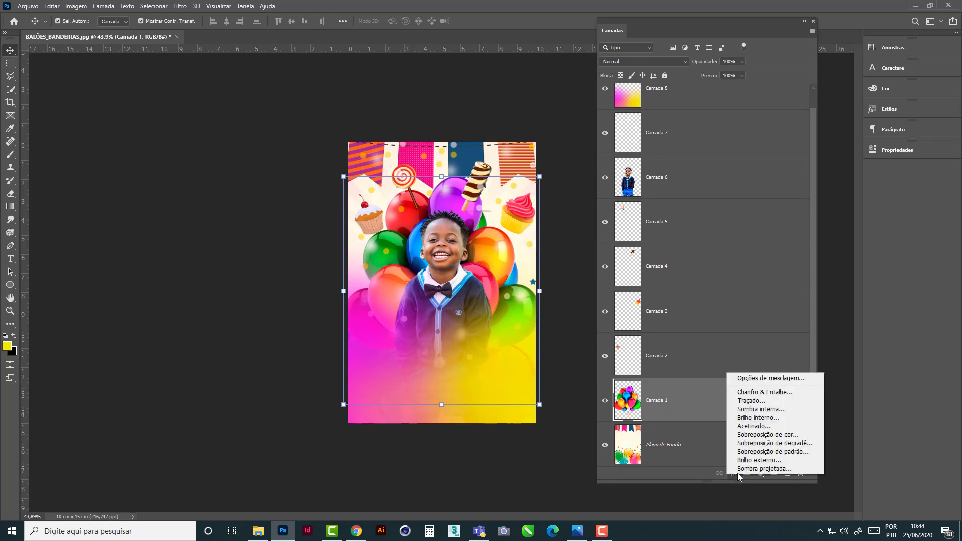
{"action": "left_click", "coordinate": [766, 461]}
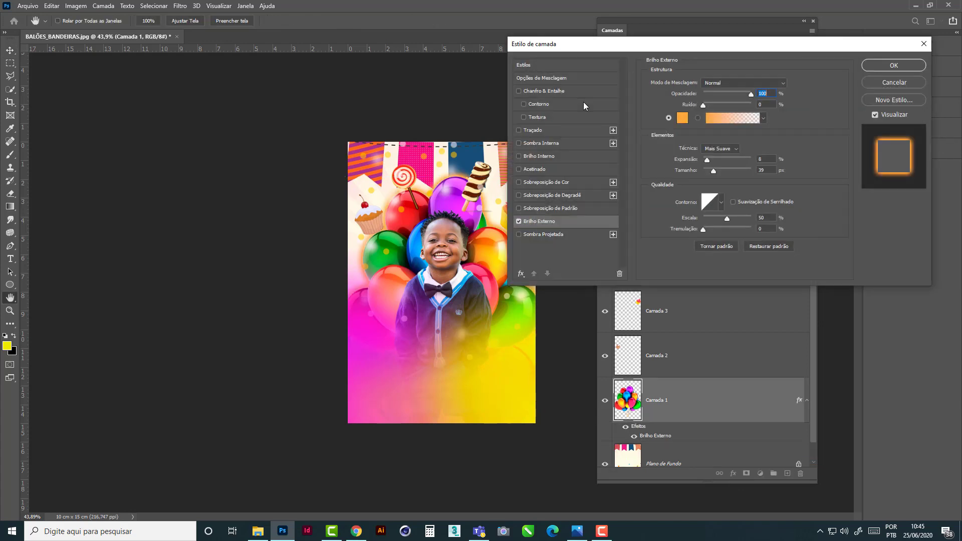
{"action": "left_click_drag", "start_coordinate": [648, 49], "coordinate": [679, 56]}
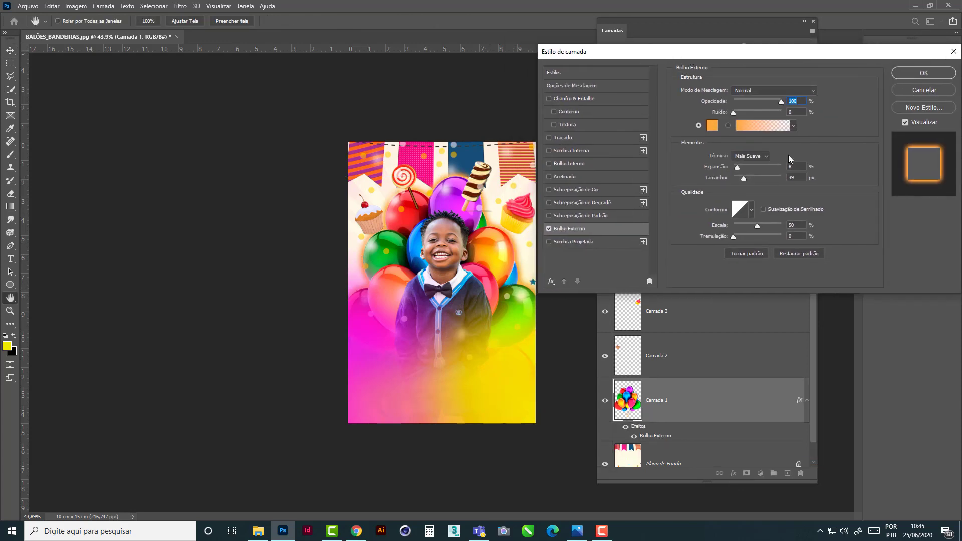
{"action": "mouse_move", "coordinate": [741, 180]}
{"action": "left_mouse_down"}
{"action": "mouse_move", "coordinate": [793, 182]}
{"action": "mouse_move", "coordinate": [767, 182]}
{"action": "mouse_move", "coordinate": [744, 167]}
{"action": "mouse_move", "coordinate": [757, 168]}
{"action": "mouse_move", "coordinate": [744, 173]}
{"action": "left_mouse_up"}
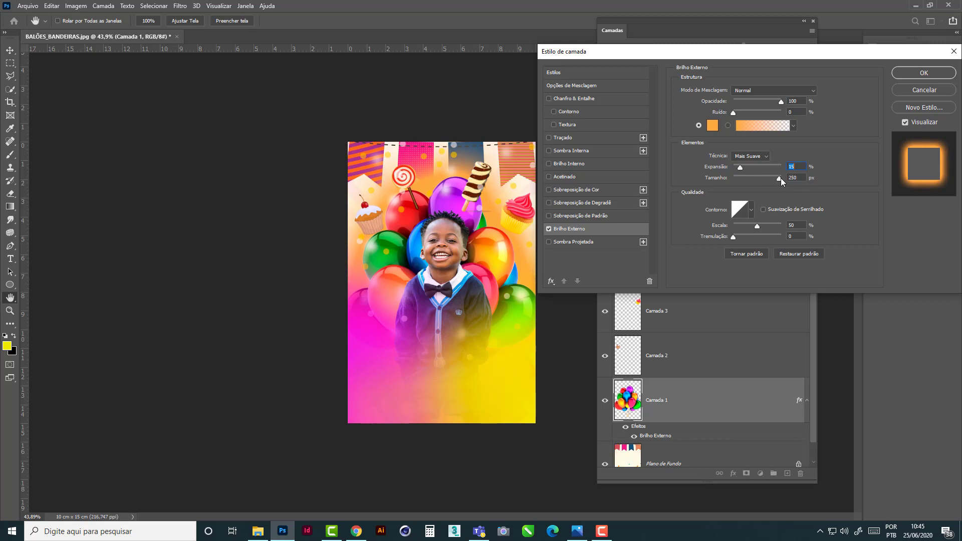
{"action": "left_click_drag", "start_coordinate": [781, 179], "coordinate": [751, 180]}
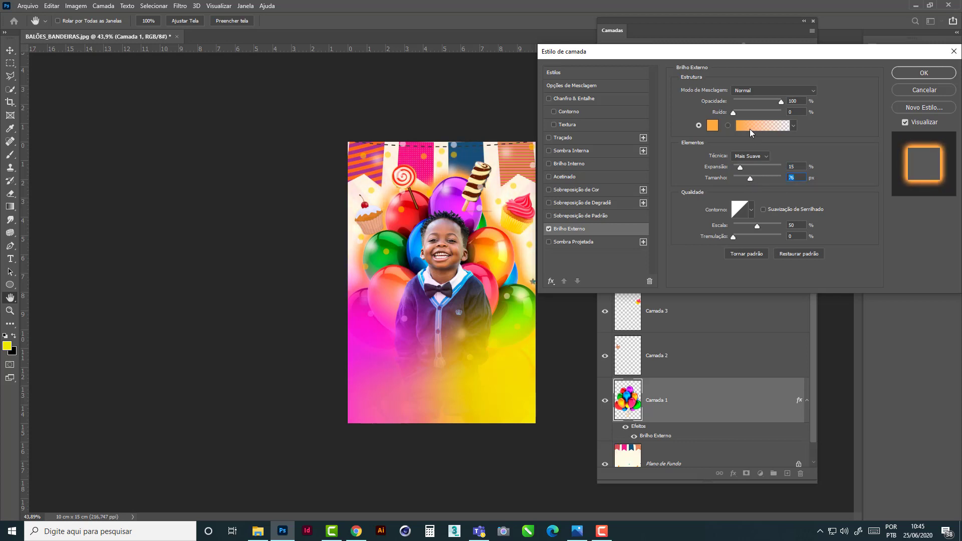
- Change the balloons' outer glow colour to light yellow f8f98c, apply the layer style and deselect the layer
{"action": "left_click", "coordinate": [713, 126]}
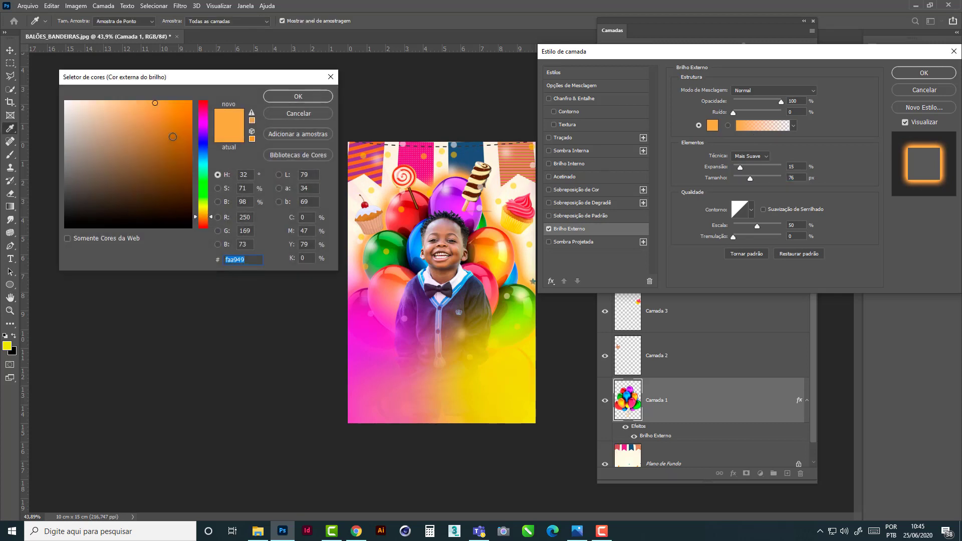
{"action": "left_click", "coordinate": [206, 207]}
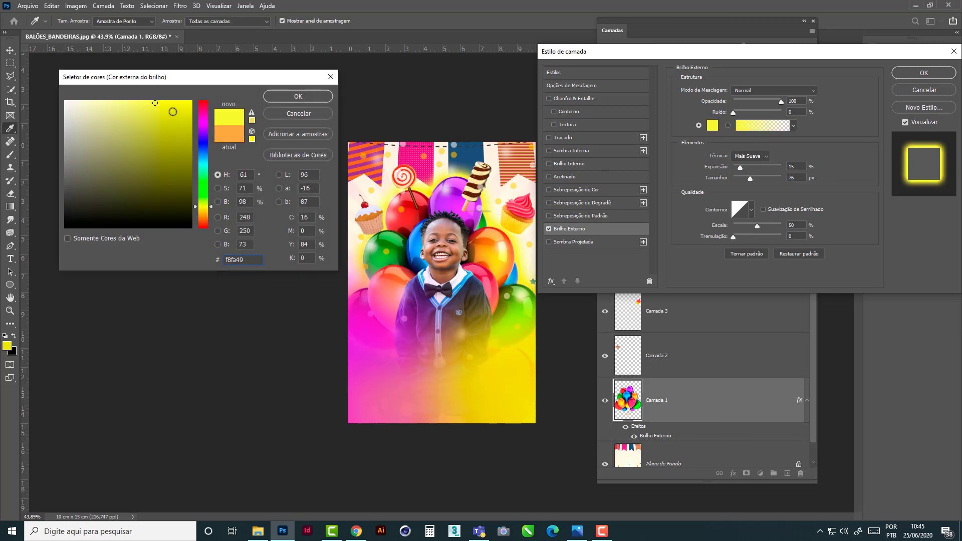
{"action": "mouse_move", "coordinate": [173, 112]}
{"action": "left_mouse_down"}
{"action": "mouse_move", "coordinate": [196, 103]}
{"action": "mouse_move", "coordinate": [120, 104]}
{"action": "left_mouse_up"}
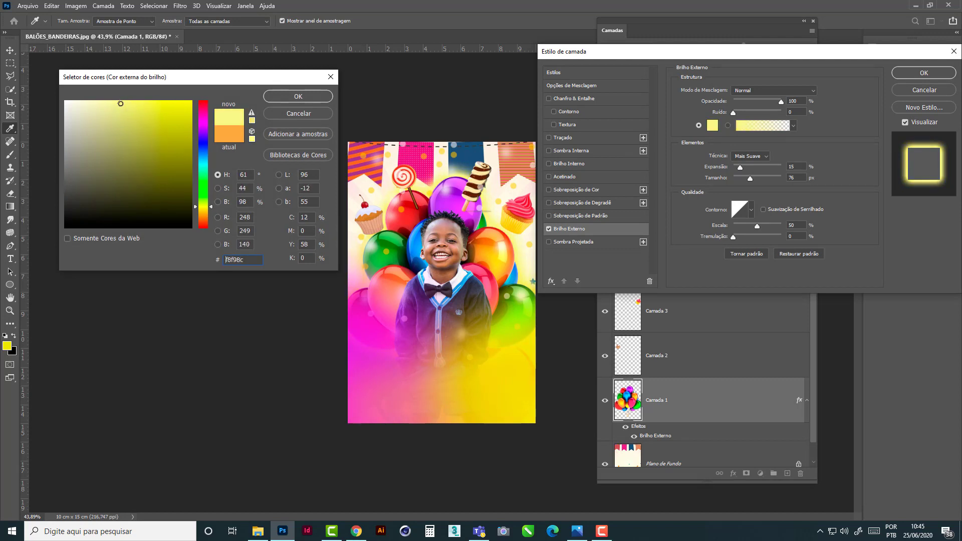
{"action": "left_click", "coordinate": [296, 98]}
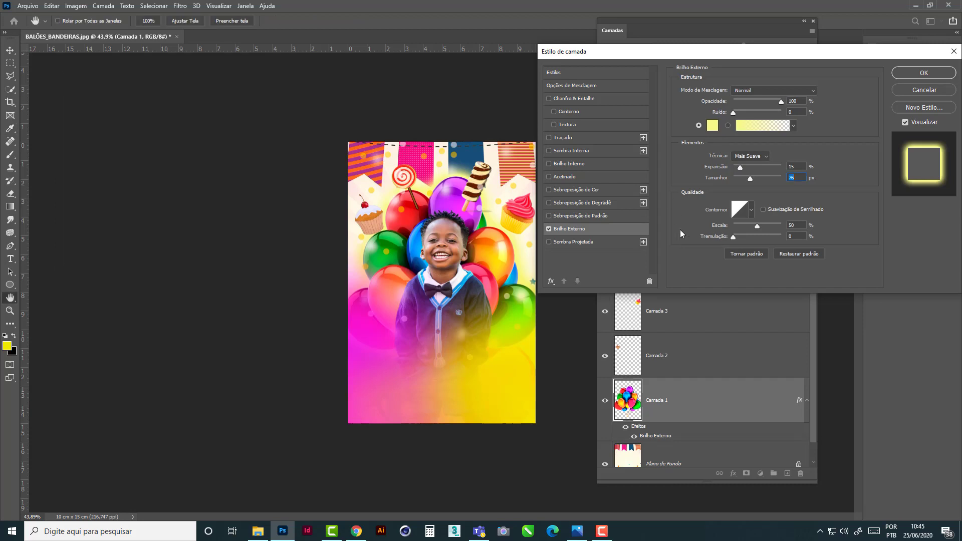
{"action": "left_click", "coordinate": [914, 75]}
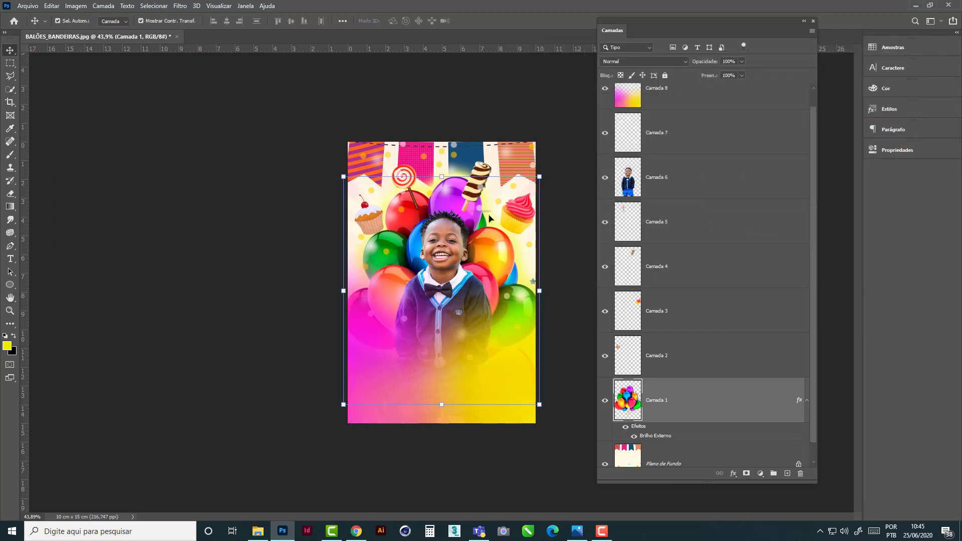
{"action": "left_click", "coordinate": [561, 166]}
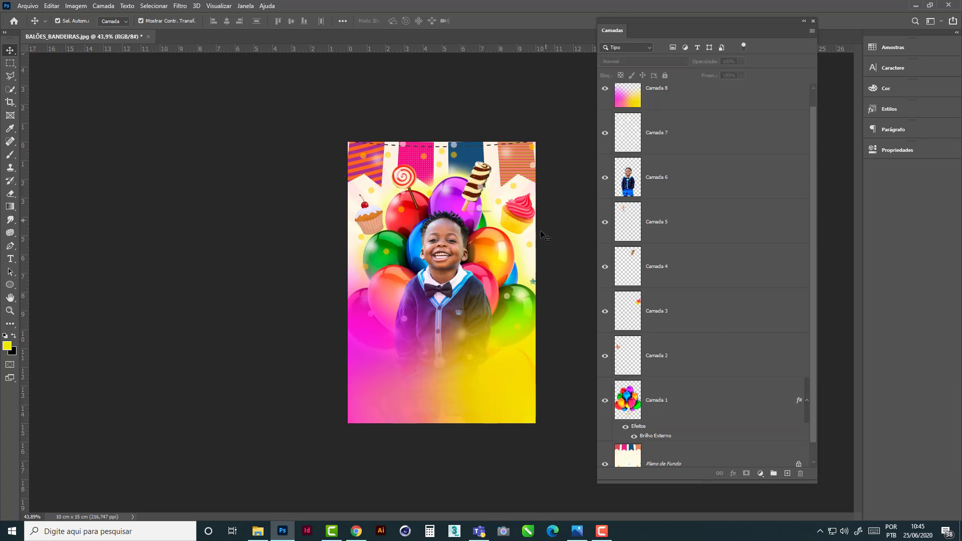
- Move the pink and cherry cupcakes slightly inward and rotate the cherry cupcake by -13.30°
{"action": "left_click_drag", "start_coordinate": [520, 221], "coordinate": [513, 218]}
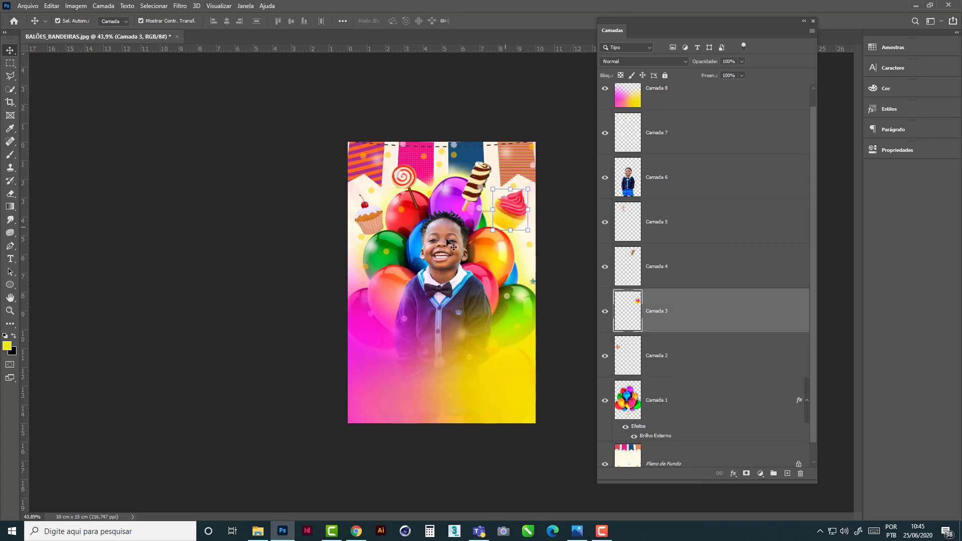
{"action": "mouse_move", "coordinate": [376, 224]}
{"action": "left_mouse_down"}
{"action": "mouse_move", "coordinate": [393, 231]}
{"action": "mouse_move", "coordinate": [379, 225]}
{"action": "left_mouse_up"}
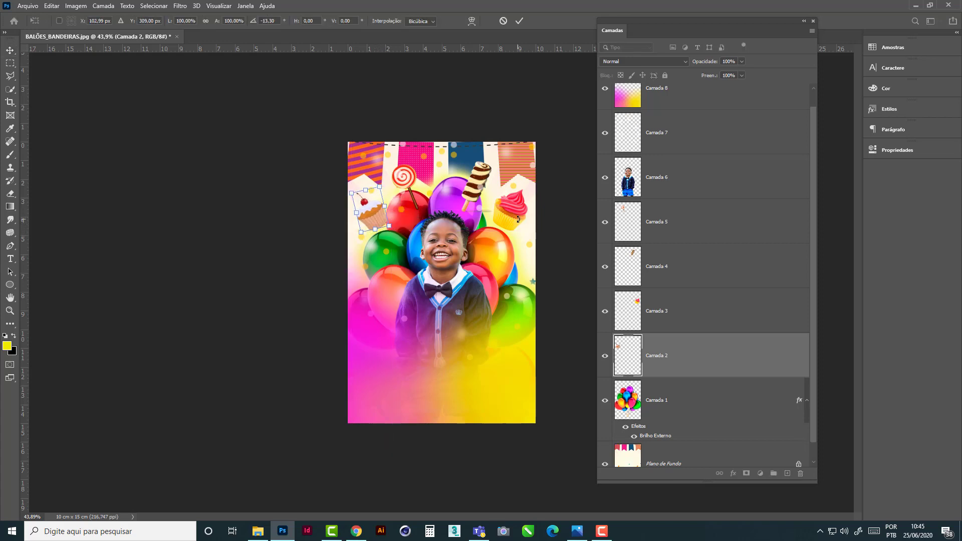
{"action": "key", "text": "Return"}
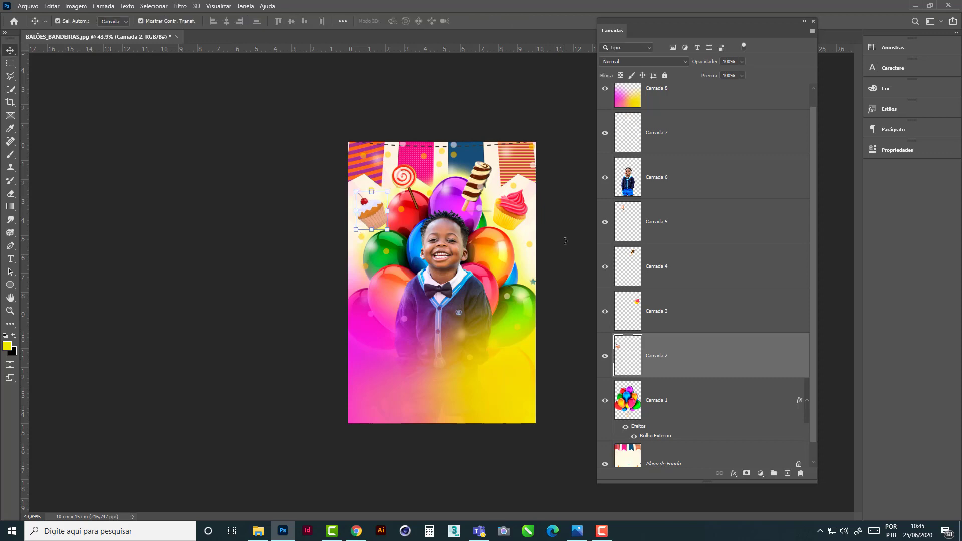
{"action": "left_click", "coordinate": [569, 247]}
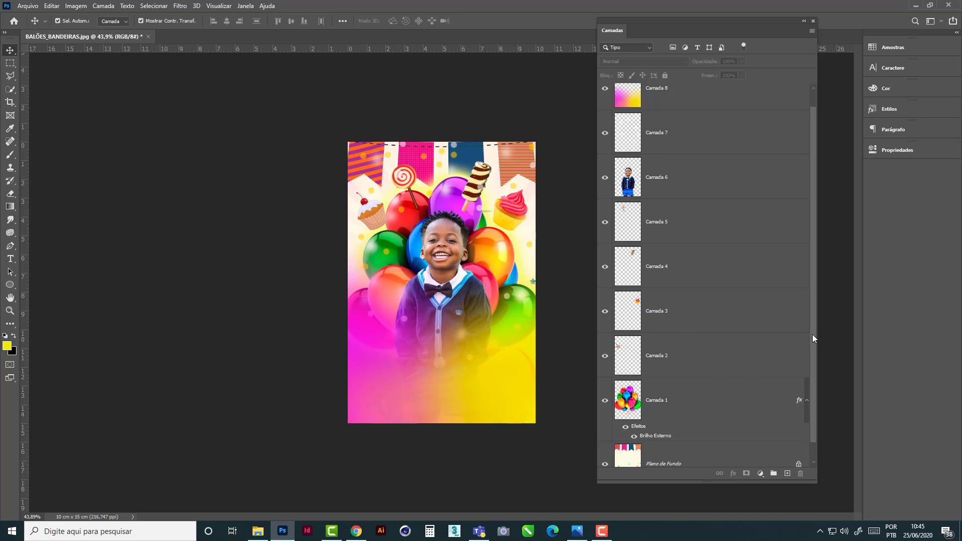
- Group the lollipop, ice cream and cupcake layers, Camada 5 through Camada 2, into a new layer group
{"action": "scroll", "coordinate": [813, 386], "scroll_direction": "down", "scroll_amount": 1}
{"action": "scroll", "coordinate": [814, 260], "scroll_direction": "up", "scroll_amount": 2}
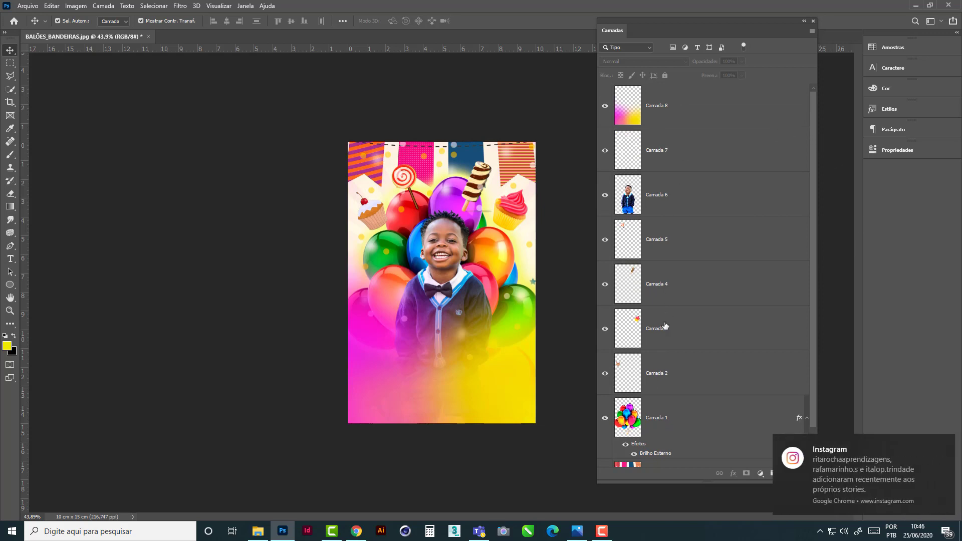
{"action": "left_click_drag", "start_coordinate": [815, 203], "coordinate": [812, 277]}
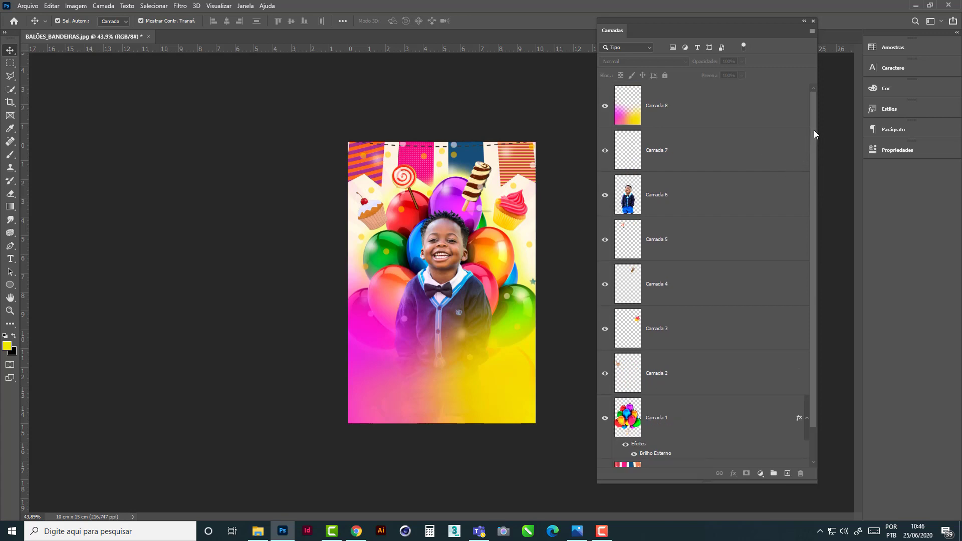
{"action": "left_click_drag", "start_coordinate": [815, 131], "coordinate": [819, 104]}
{"action": "left_click_drag", "start_coordinate": [817, 312], "coordinate": [804, 191]}
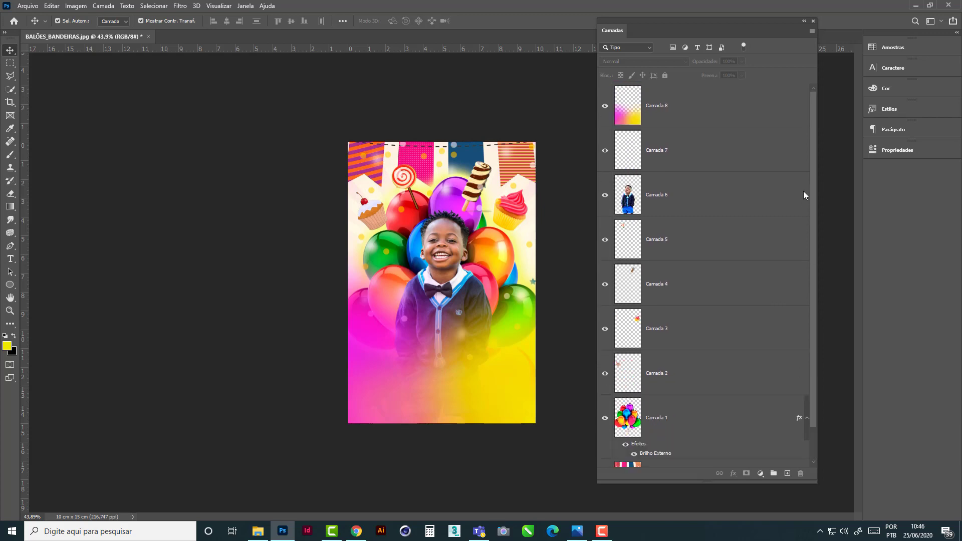
{"action": "left_click", "coordinate": [652, 243]}
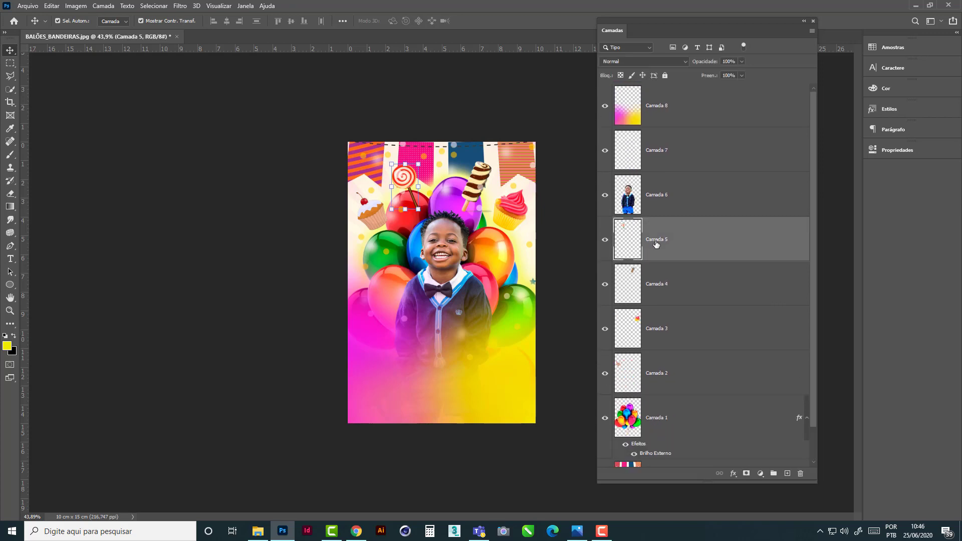
{"action": "left_click", "coordinate": [665, 377], "text": "shift"}
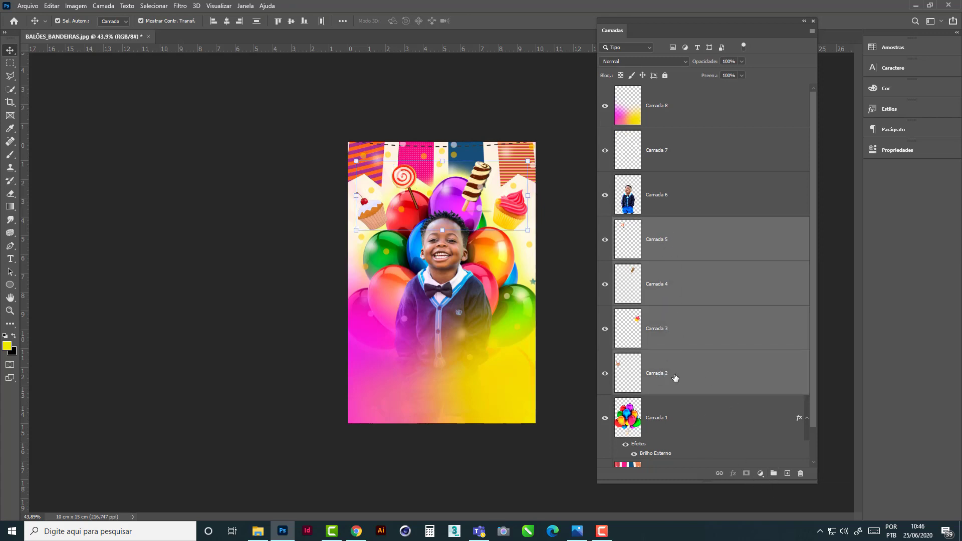
{"action": "left_click", "coordinate": [691, 237]}
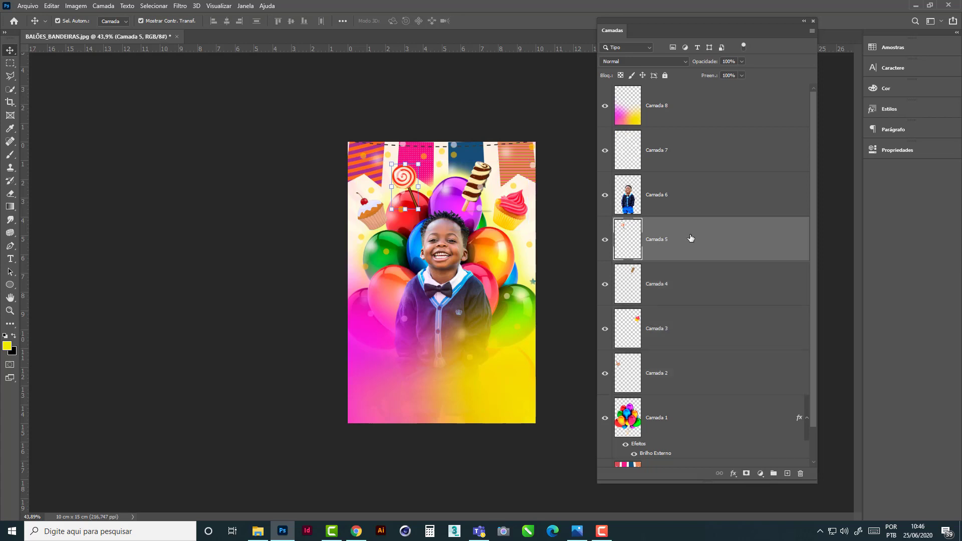
{"action": "left_click", "coordinate": [679, 374], "text": "shift"}
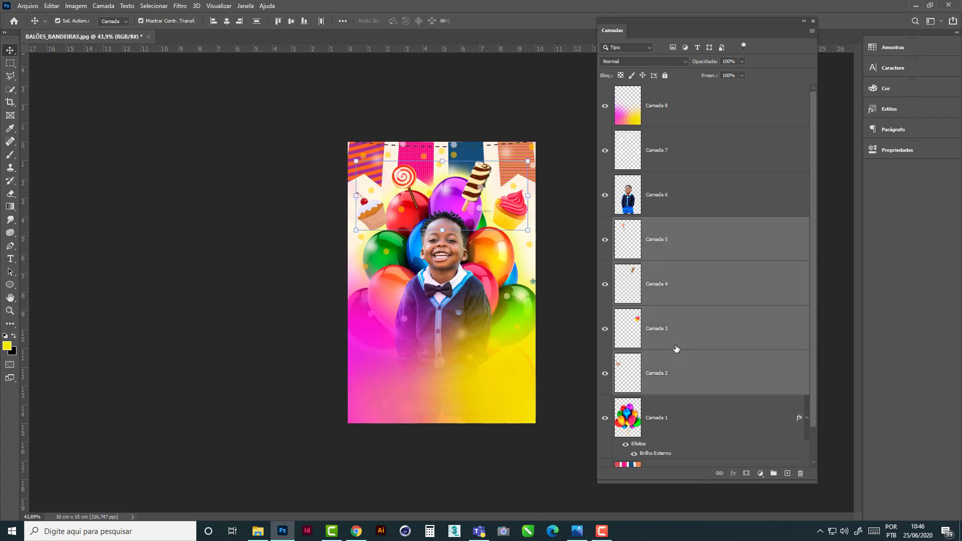
{"action": "left_click", "coordinate": [774, 474]}
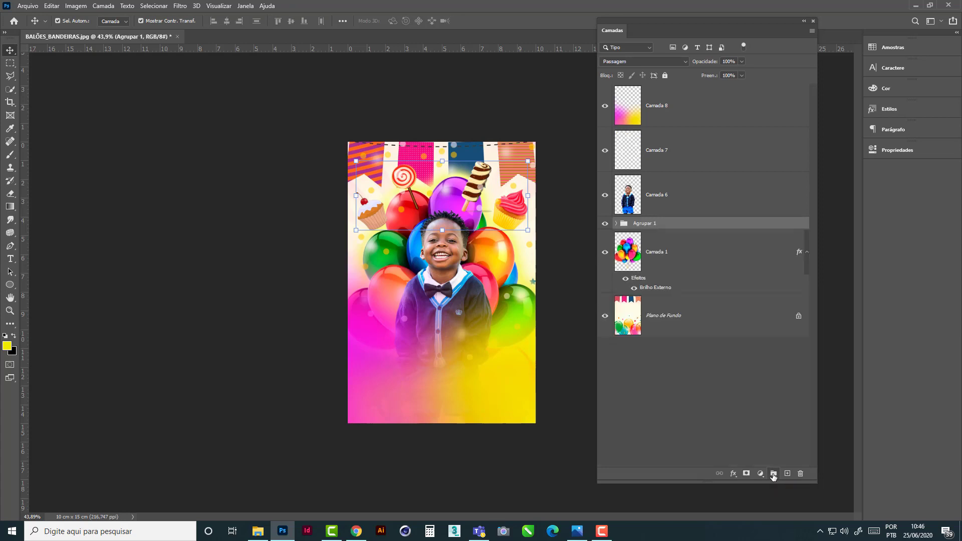
- Rename the new layer group as doces and shift the floating layers panel away from the image
{"action": "double_click", "coordinate": [648, 225]}
{"action": "type", "text": "doces"}
{"action": "left_click", "coordinate": [663, 383]}
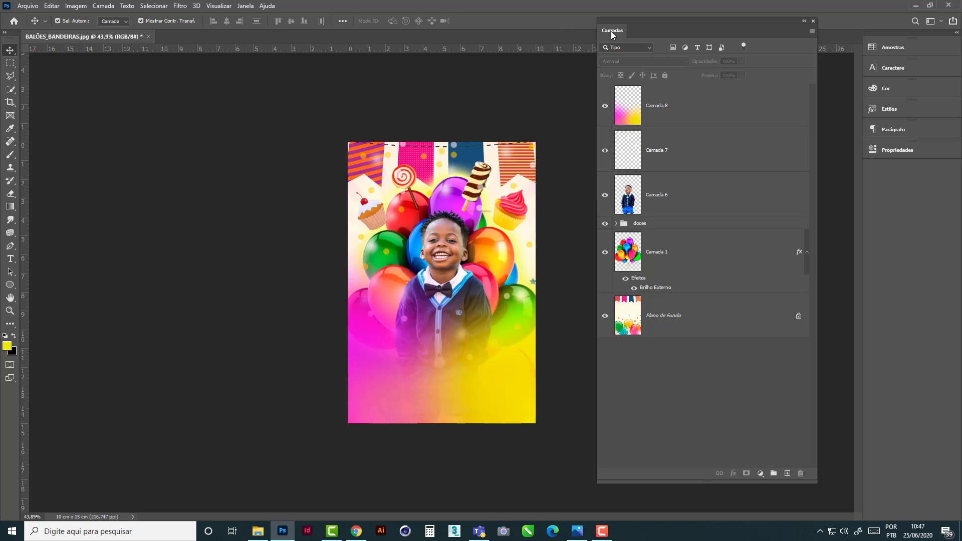
{"action": "left_click_drag", "start_coordinate": [620, 31], "coordinate": [610, 31]}
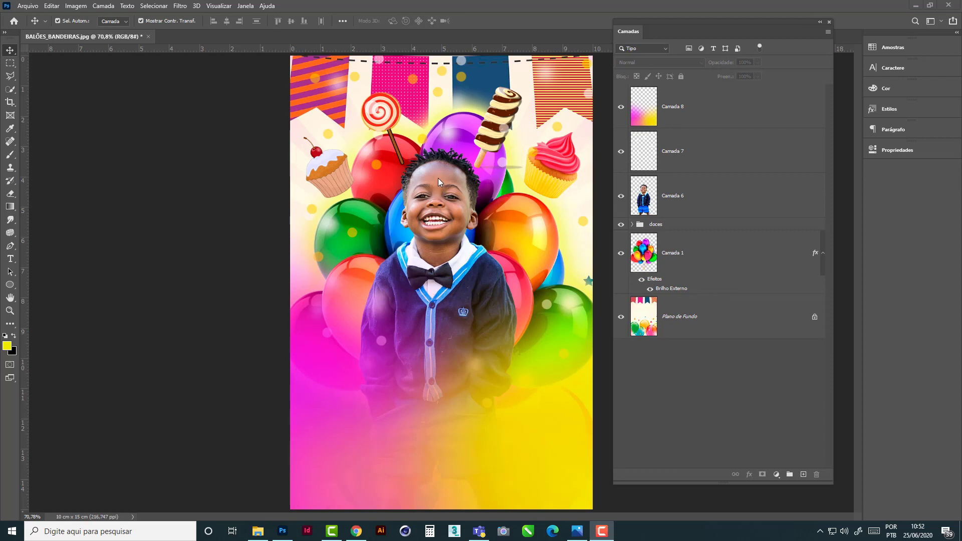
- Add an 11 px outside white Stroke with 78% opacity to the boy on Camada 6
{"action": "left_click", "coordinate": [438, 180]}
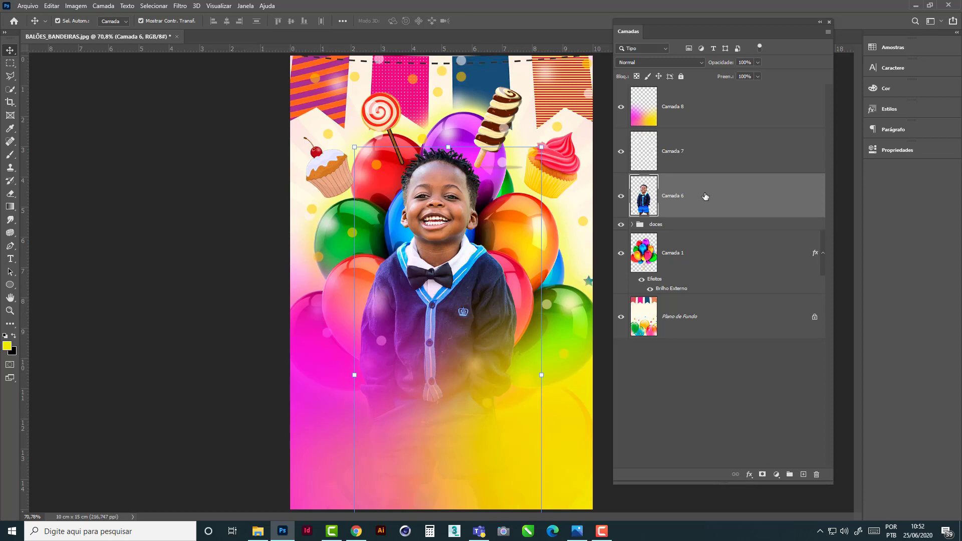
{"action": "left_click", "coordinate": [749, 474]}
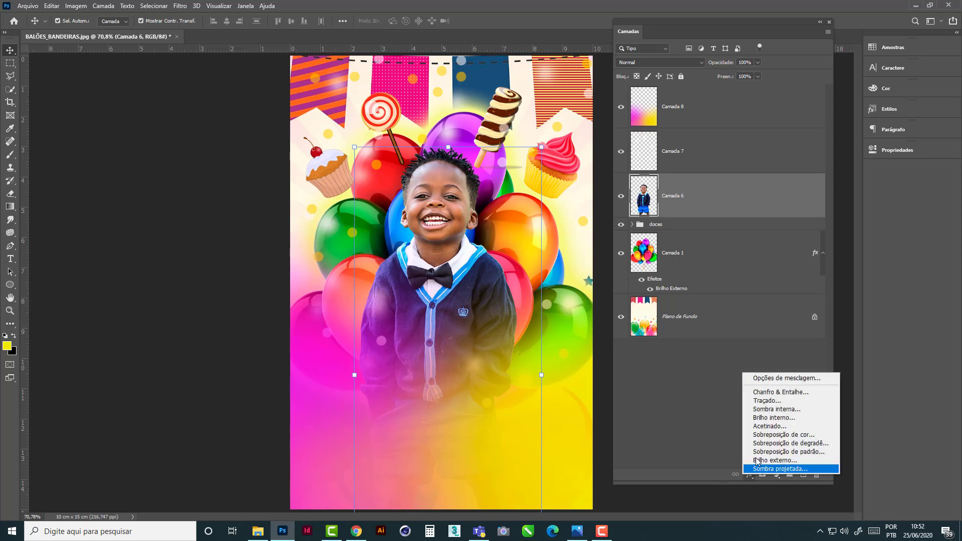
{"action": "left_click", "coordinate": [777, 401]}
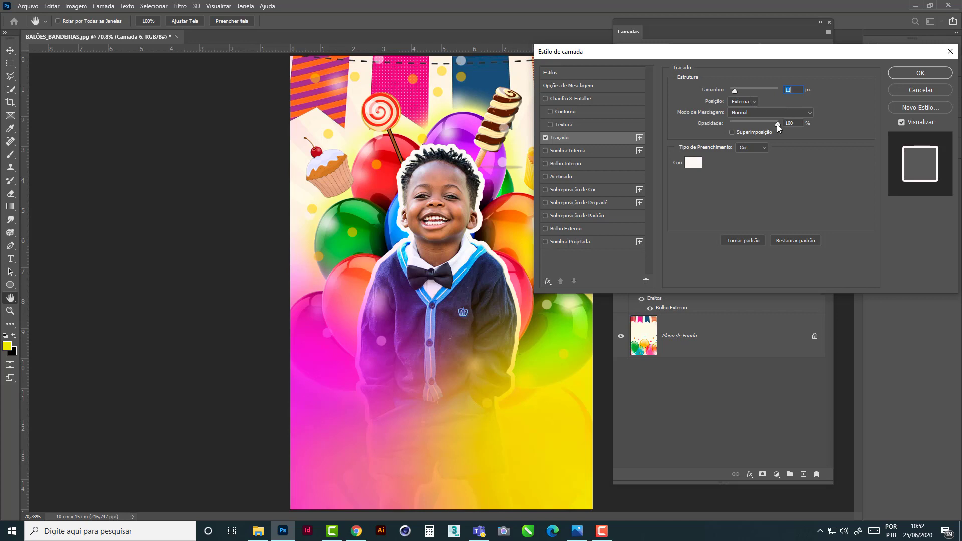
{"action": "mouse_move", "coordinate": [778, 124]}
{"action": "left_mouse_down"}
{"action": "mouse_move", "coordinate": [750, 124]}
{"action": "mouse_move", "coordinate": [765, 124]}
{"action": "left_mouse_up"}
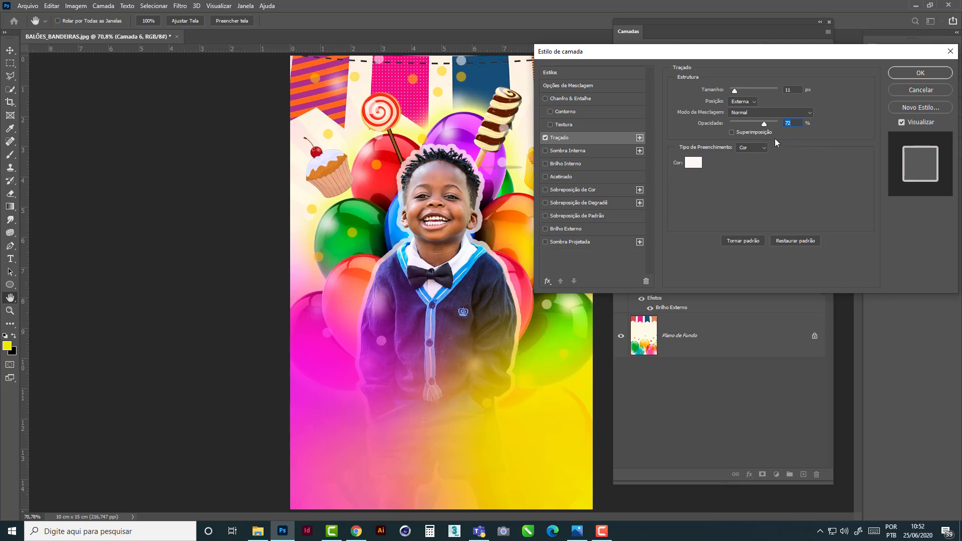
{"action": "left_click_drag", "start_coordinate": [768, 123], "coordinate": [770, 123]}
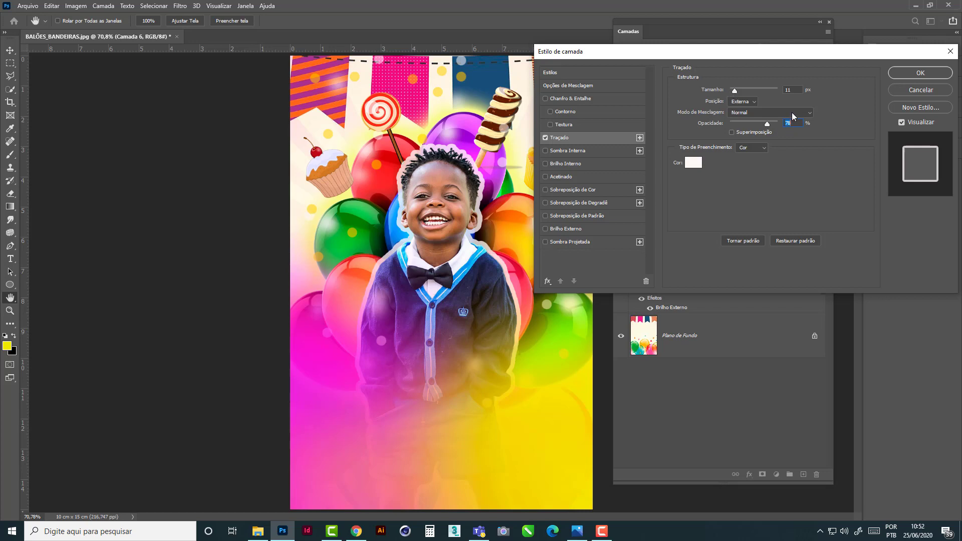
{"action": "left_click", "coordinate": [915, 72]}
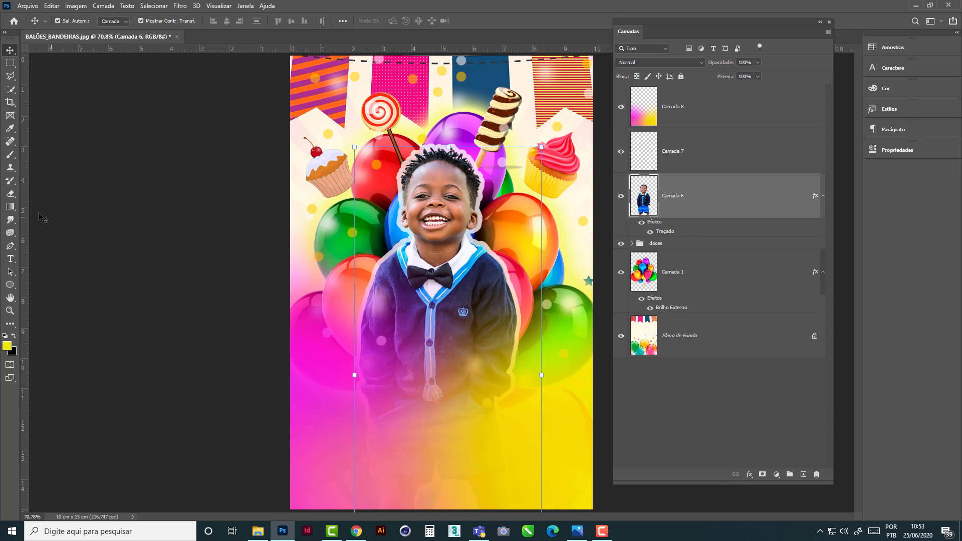
- Add the boy's first name as white text, place its layer above Camada 8, and position it over his lower sweater
{"action": "left_click", "coordinate": [10, 259]}
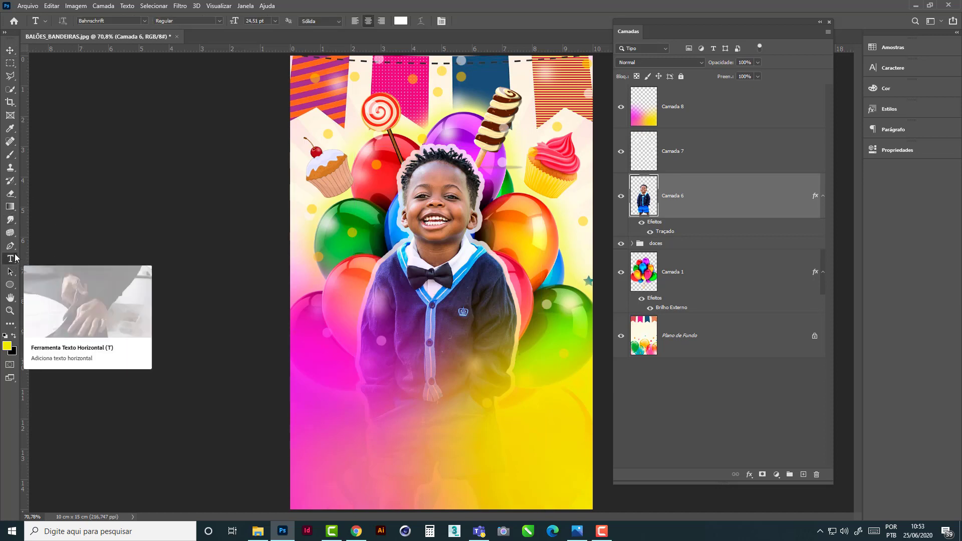
{"action": "left_click", "coordinate": [329, 377]}
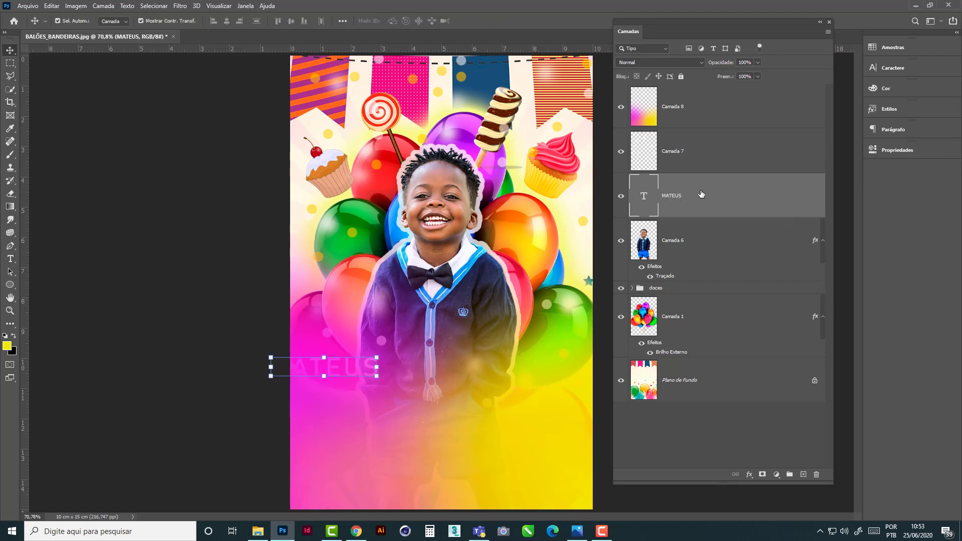
{"action": "left_click_drag", "start_coordinate": [698, 199], "coordinate": [695, 109]}
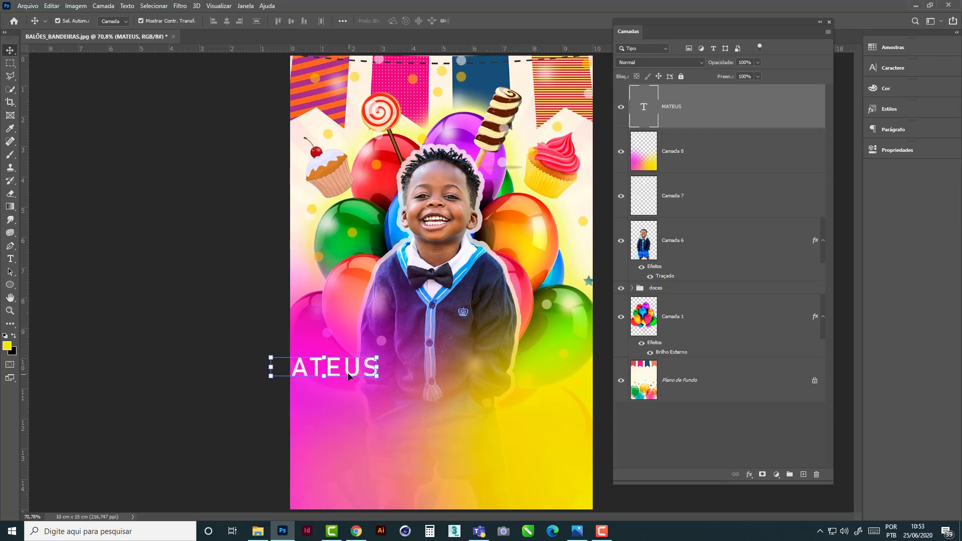
{"action": "left_click_drag", "start_coordinate": [350, 376], "coordinate": [402, 384]}
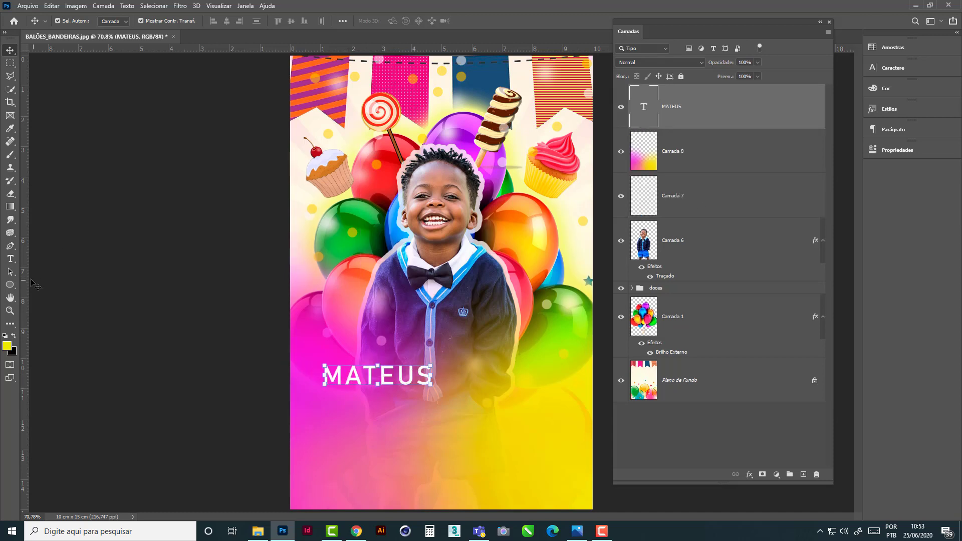
- Add a second line reading ANIVERSÁRIO below the name and shift the text block fully inside the image
{"action": "left_click", "coordinate": [10, 259]}
{"action": "left_click", "coordinate": [428, 378]}
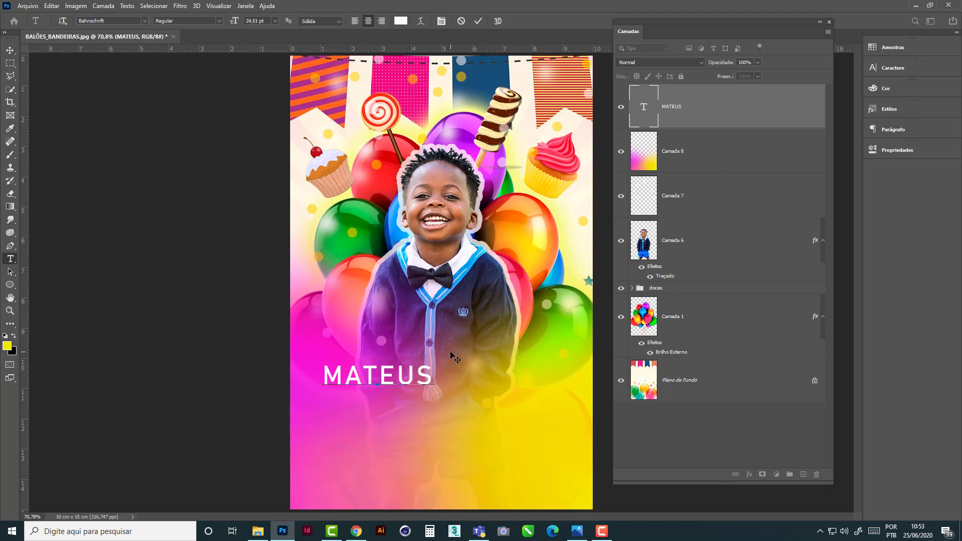
{"action": "type", "text": "ANIVER"}
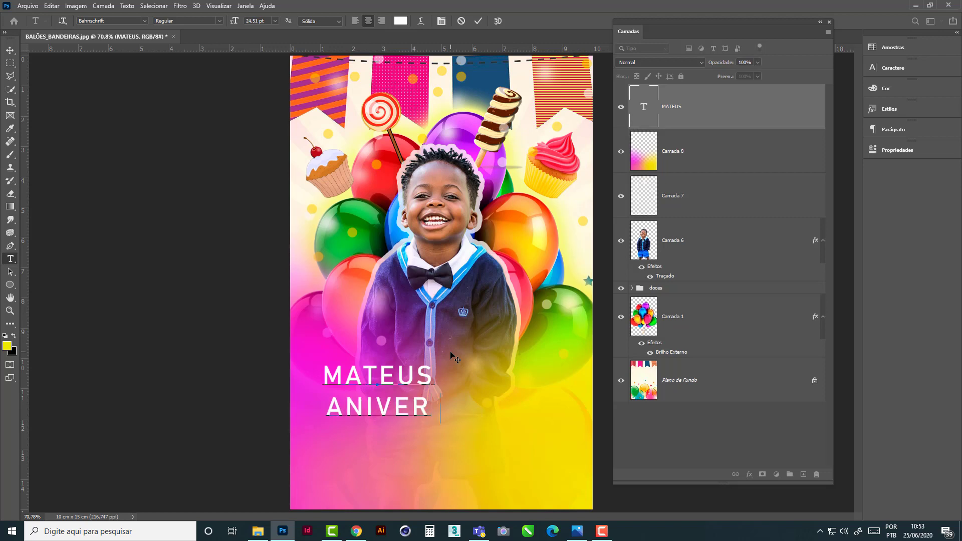
{"action": "type", "text": "SÁRIO"}
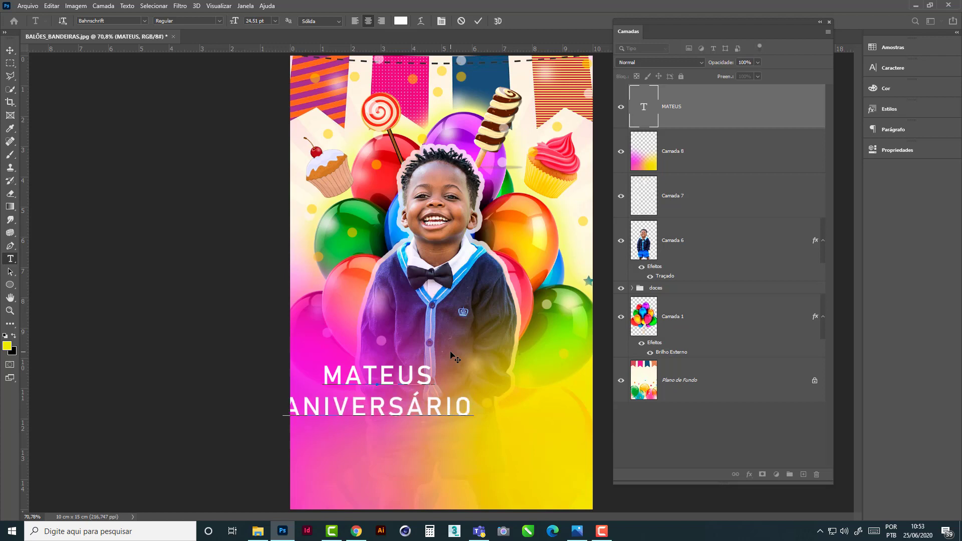
{"action": "left_click", "coordinate": [10, 51]}
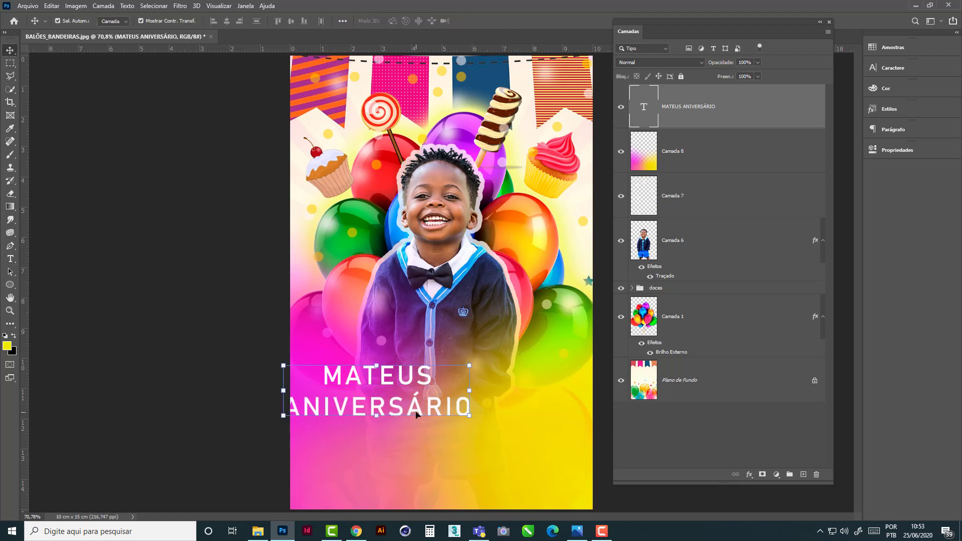
{"action": "left_click_drag", "start_coordinate": [416, 415], "coordinate": [455, 410]}
- Remove the accent so the second line reads ANIVERSARIO, and centre the text block horizontally in the image
{"action": "double_click", "coordinate": [459, 405]}
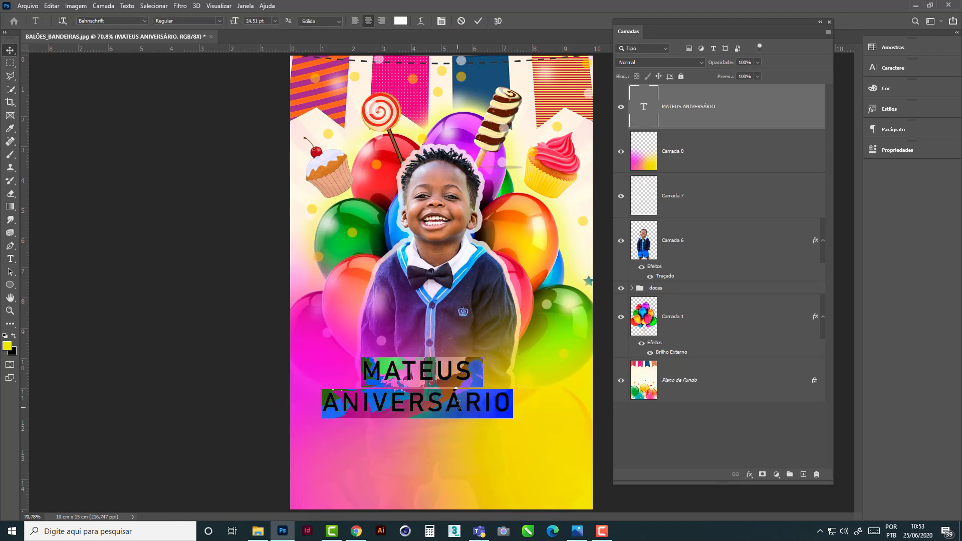
{"action": "left_click", "coordinate": [459, 405]}
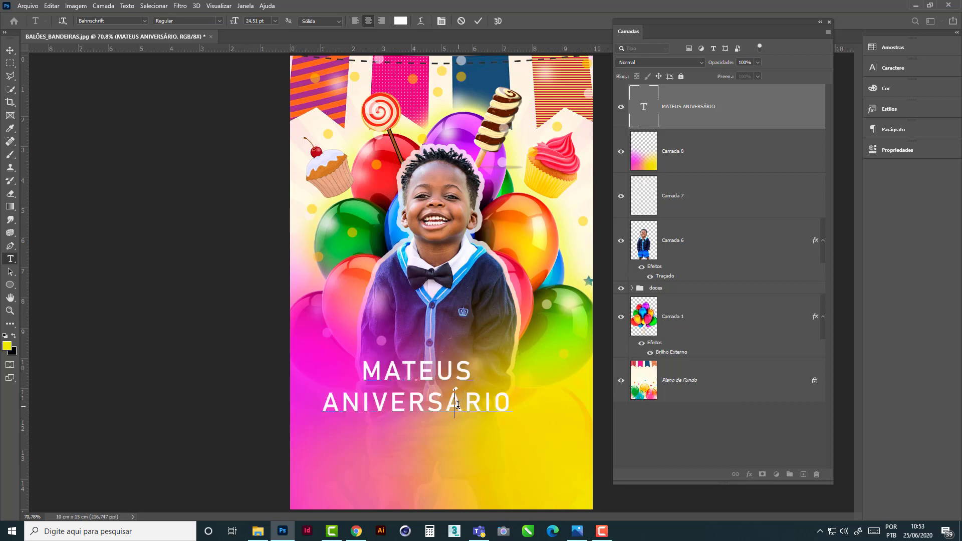
{"action": "key", "text": "BackSpace"}
{"action": "type", "text": "A"}
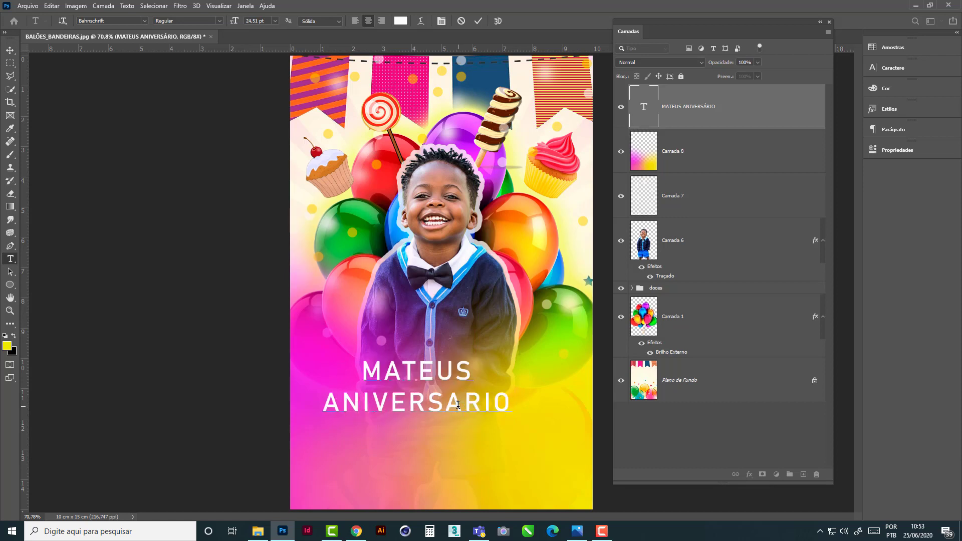
{"action": "left_click", "coordinate": [10, 50]}
{"action": "left_click_drag", "start_coordinate": [457, 406], "coordinate": [477, 402]}
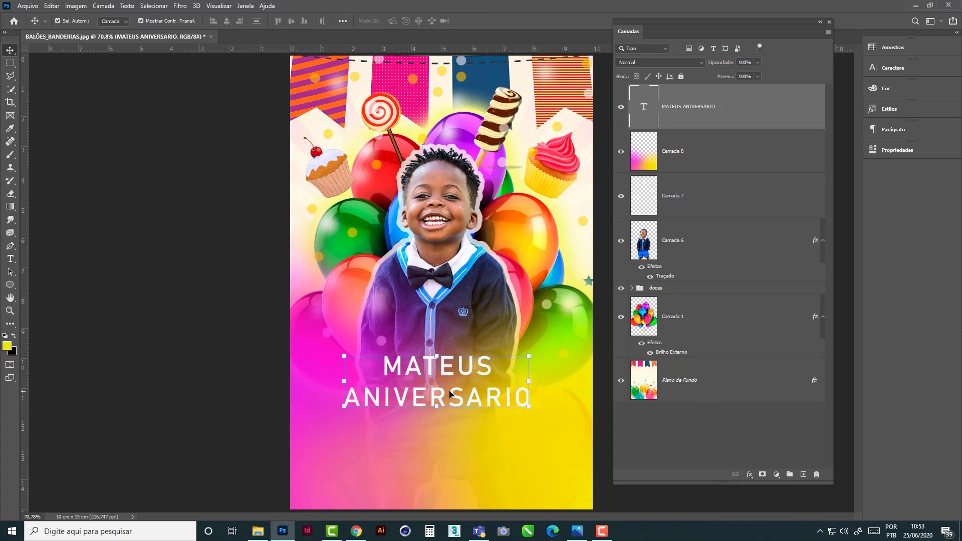
- Select both lines of the title text and look through the installed fonts for a suitable typeface
{"action": "double_click", "coordinate": [471, 405]}
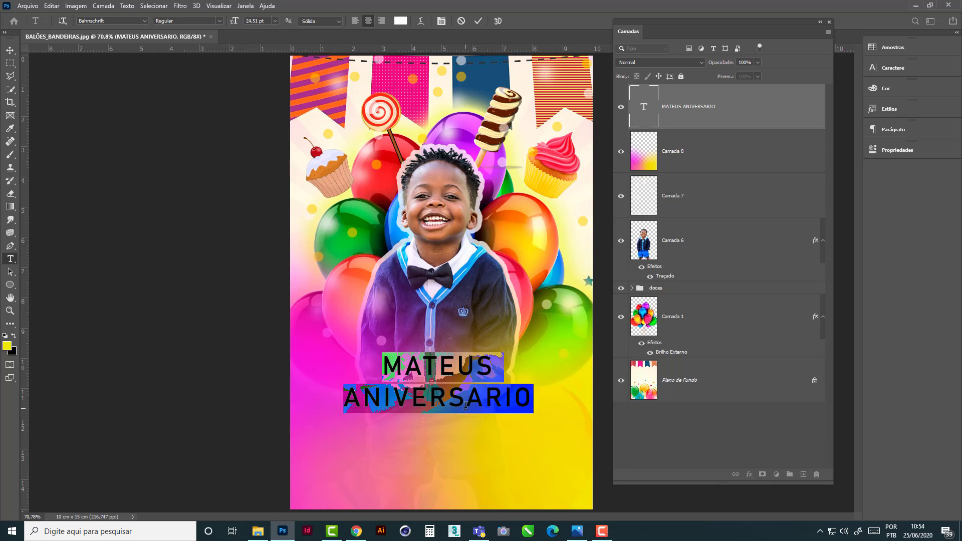
{"action": "left_click", "coordinate": [10, 50]}
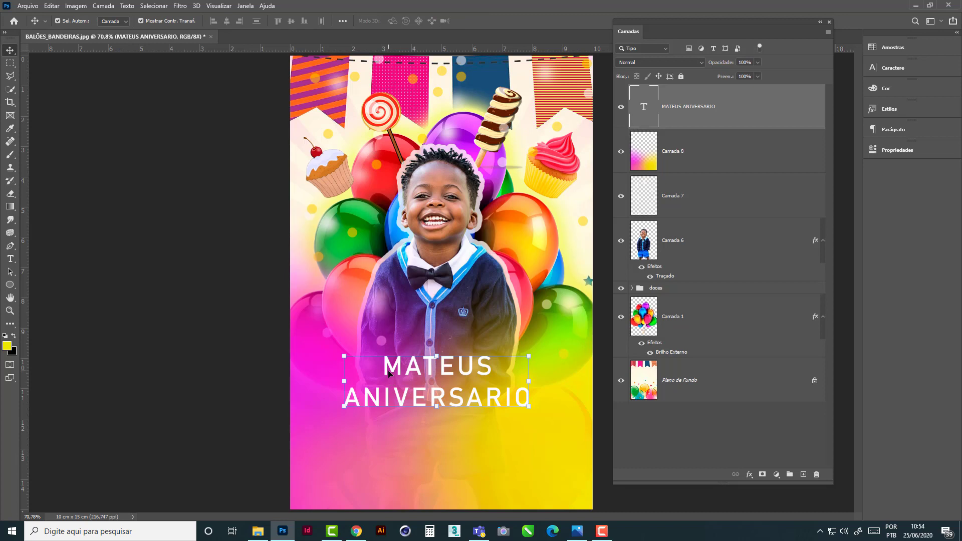
{"action": "left_click", "coordinate": [10, 259]}
{"action": "left_click", "coordinate": [383, 366]}
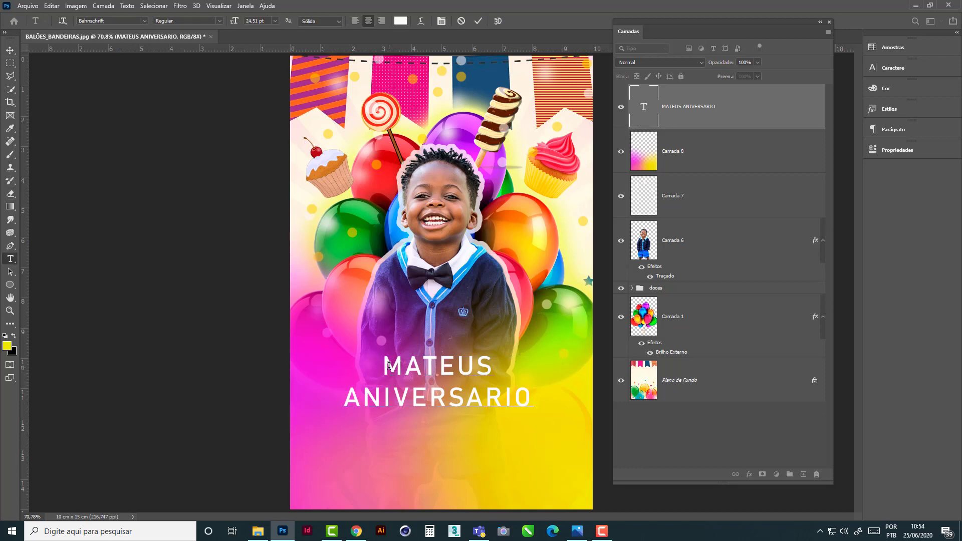
{"action": "left_click_drag", "start_coordinate": [383, 366], "coordinate": [534, 394]}
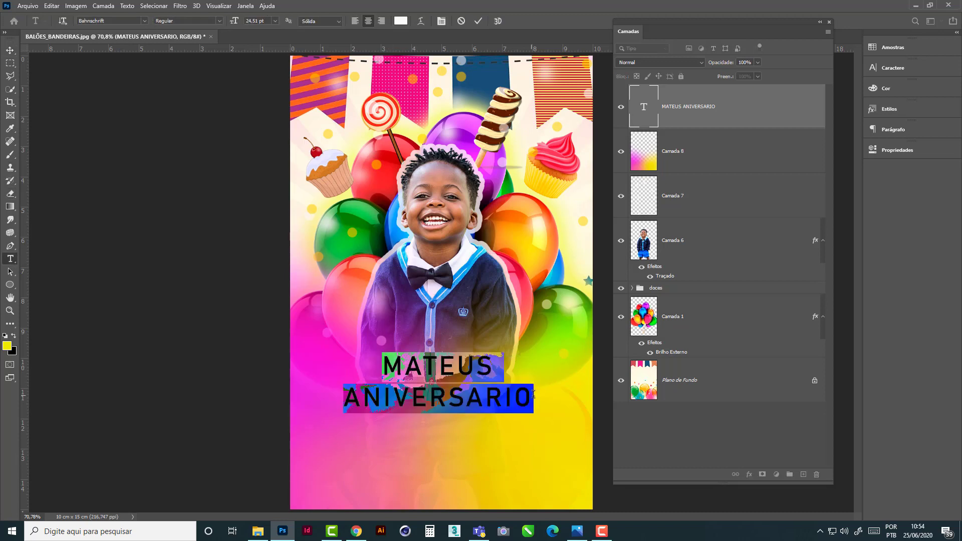
{"action": "left_click", "coordinate": [144, 21]}
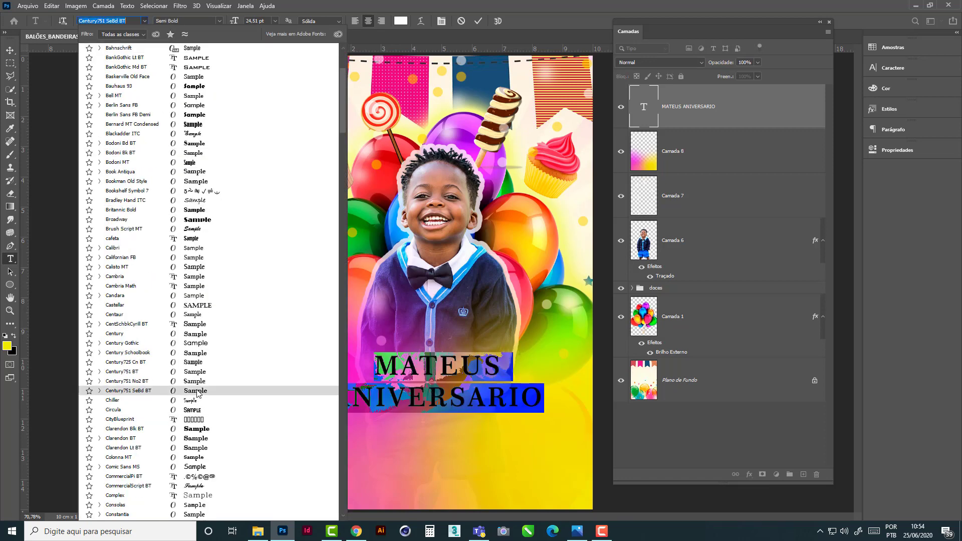
{"action": "scroll", "coordinate": [199, 392], "scroll_direction": "down", "scroll_amount": 1}
{"action": "scroll", "coordinate": [199, 393], "scroll_direction": "down", "scroll_amount": 1}
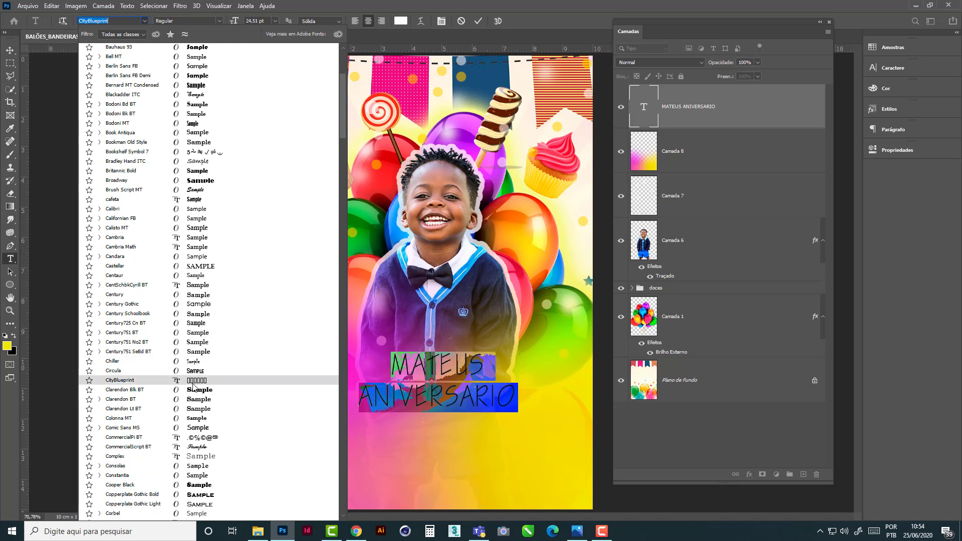
{"action": "scroll", "coordinate": [195, 392], "scroll_direction": "down", "scroll_amount": 2}
{"action": "scroll", "coordinate": [195, 392], "scroll_direction": "down", "scroll_amount": 3}
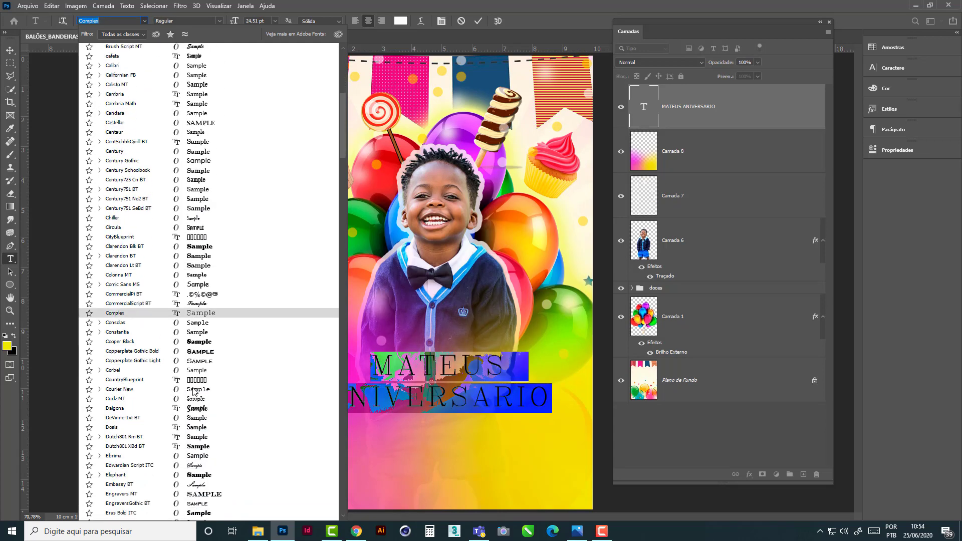
{"action": "scroll", "coordinate": [197, 395], "scroll_direction": "down", "scroll_amount": 1}
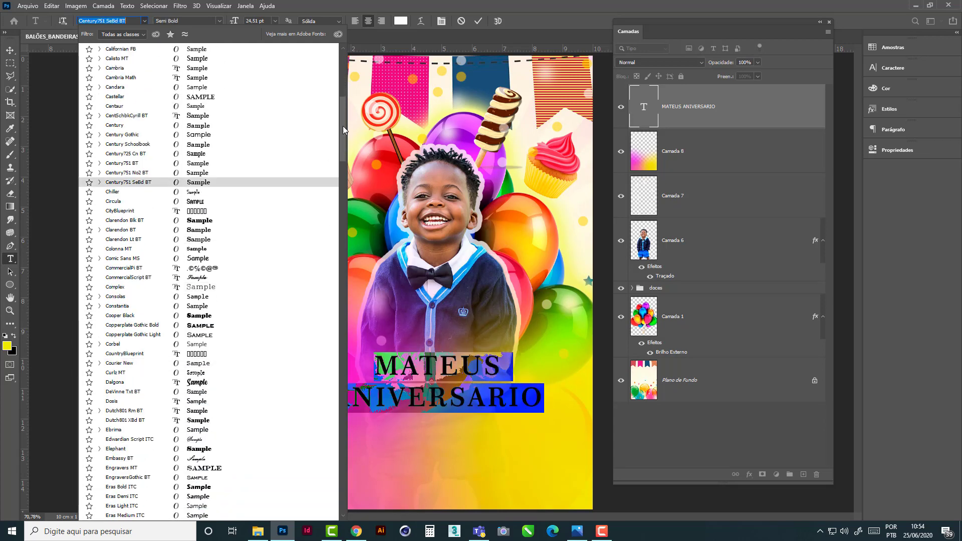
{"action": "left_click_drag", "start_coordinate": [343, 139], "coordinate": [348, 448]}
{"action": "scroll", "coordinate": [226, 383], "scroll_direction": "down", "scroll_amount": 5}
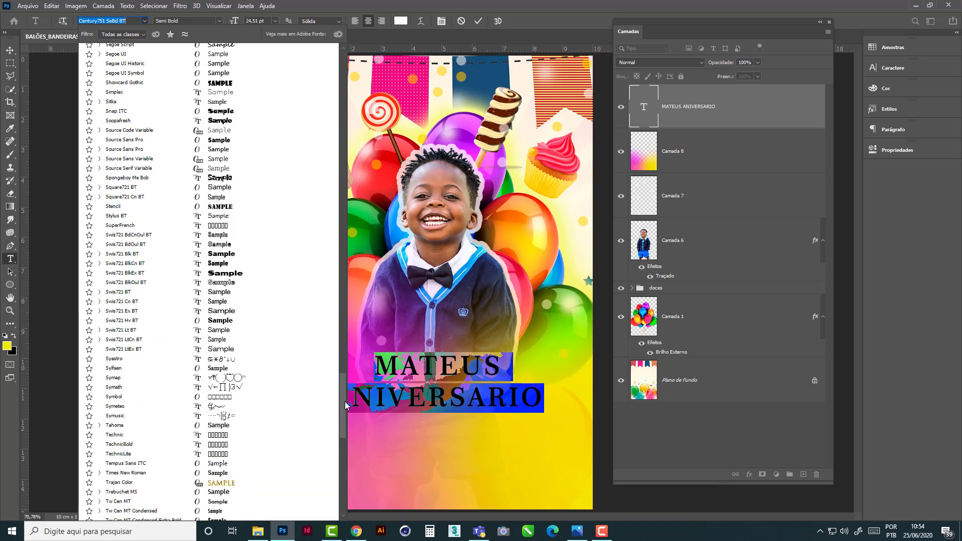
{"action": "scroll", "coordinate": [230, 458], "scroll_direction": "up", "scroll_amount": 6}
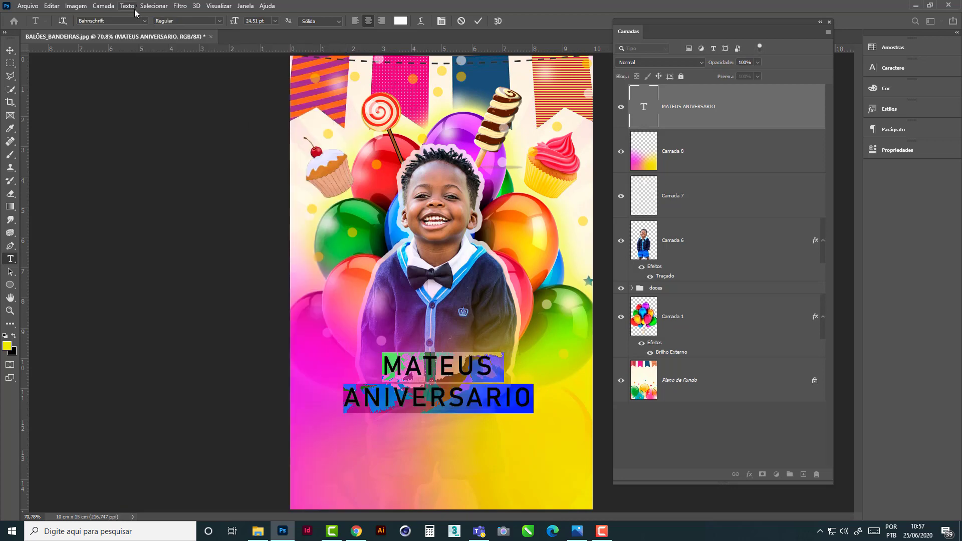
- Set the font of both title lines to Spongeboy Me Bob
{"action": "left_click", "coordinate": [144, 21]}
{"action": "left_click", "coordinate": [195, 86]}
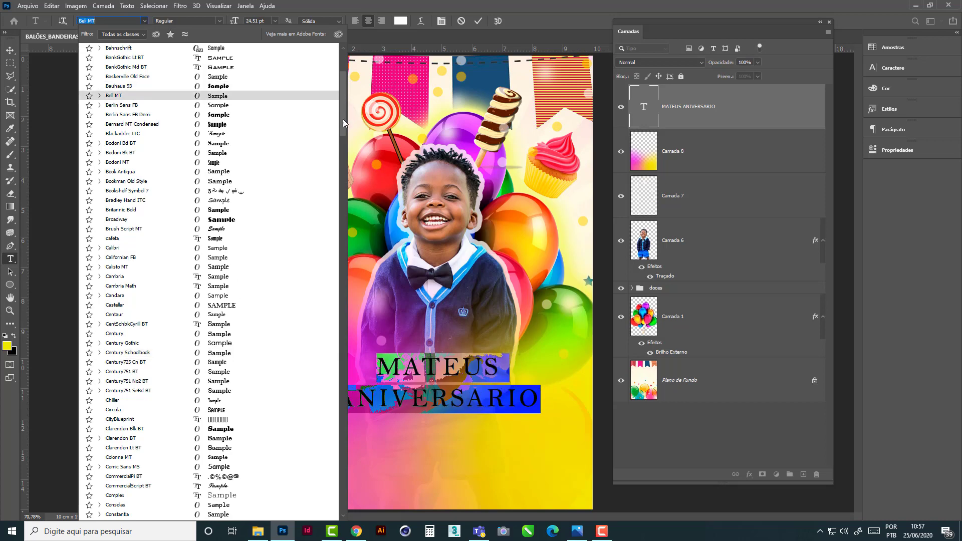
{"action": "scroll", "coordinate": [323, 303], "scroll_direction": "down", "scroll_amount": 20}
{"action": "scroll", "coordinate": [325, 321], "scroll_direction": "down", "scroll_amount": 20}
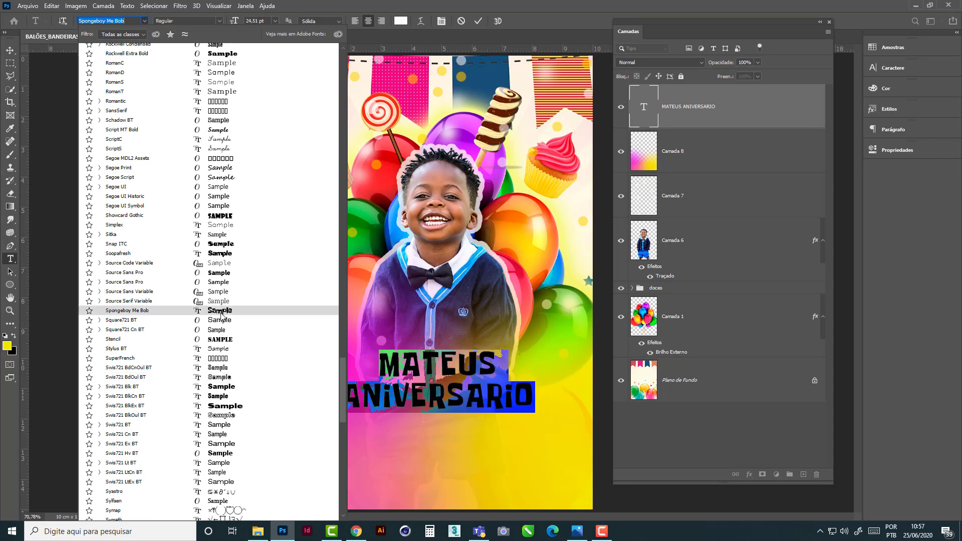
{"action": "left_click", "coordinate": [221, 313]}
- Enlarge only the boy's name line to 48 pt and nudge the title text block slightly
{"action": "left_click", "coordinate": [384, 364]}
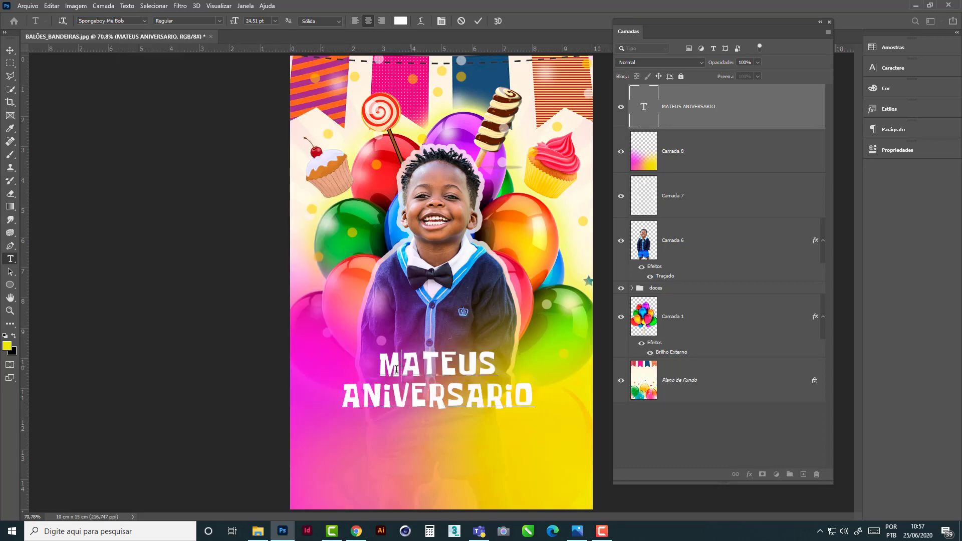
{"action": "left_click_drag", "start_coordinate": [385, 364], "coordinate": [498, 365]}
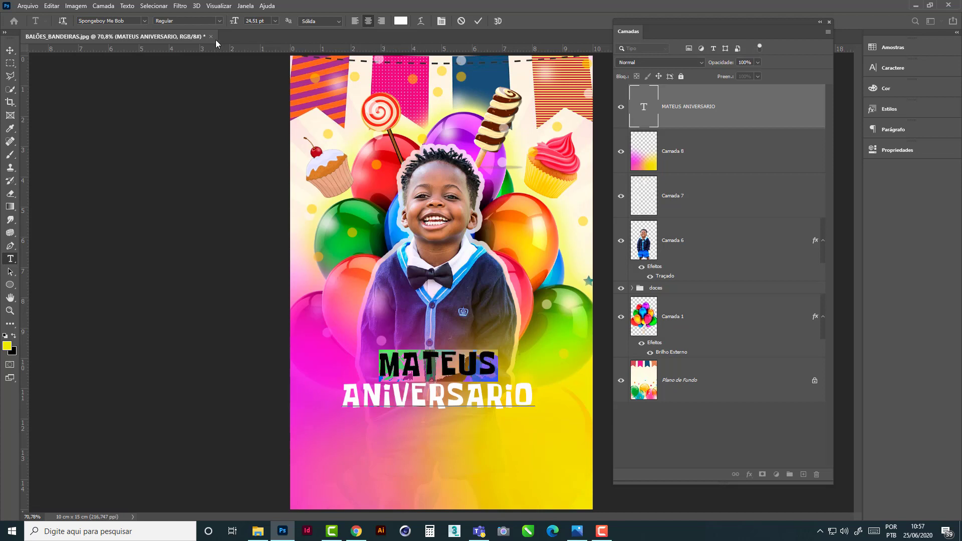
{"action": "left_click", "coordinate": [275, 21]}
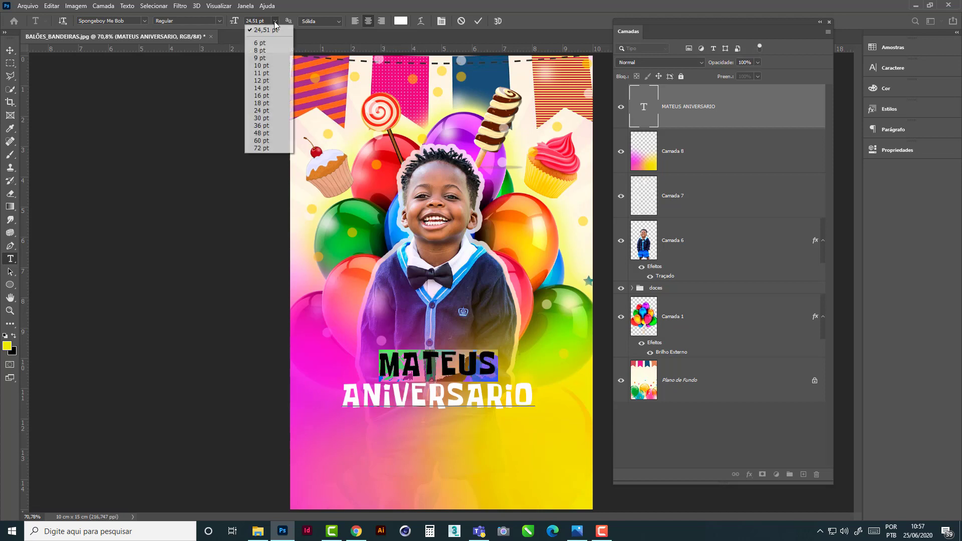
{"action": "left_click", "coordinate": [260, 141]}
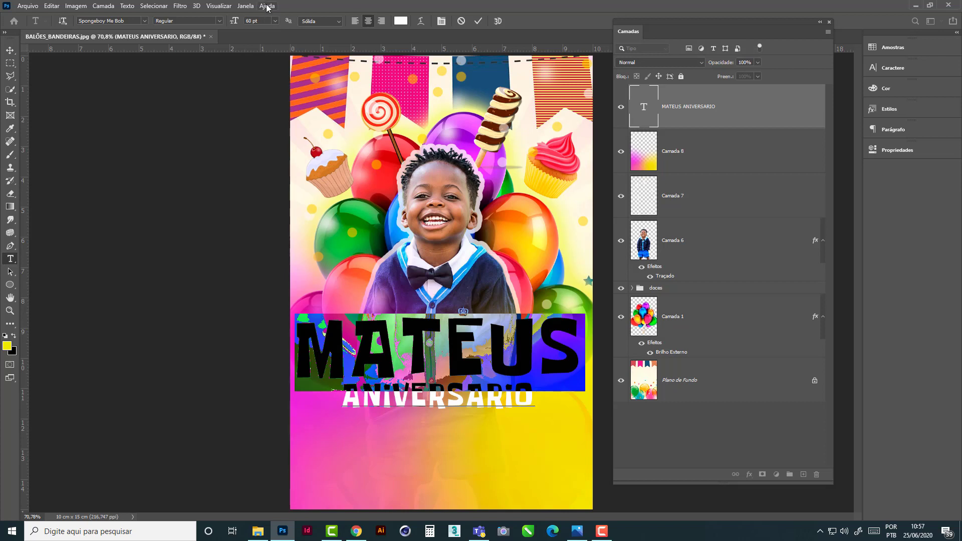
{"action": "left_click", "coordinate": [275, 21]}
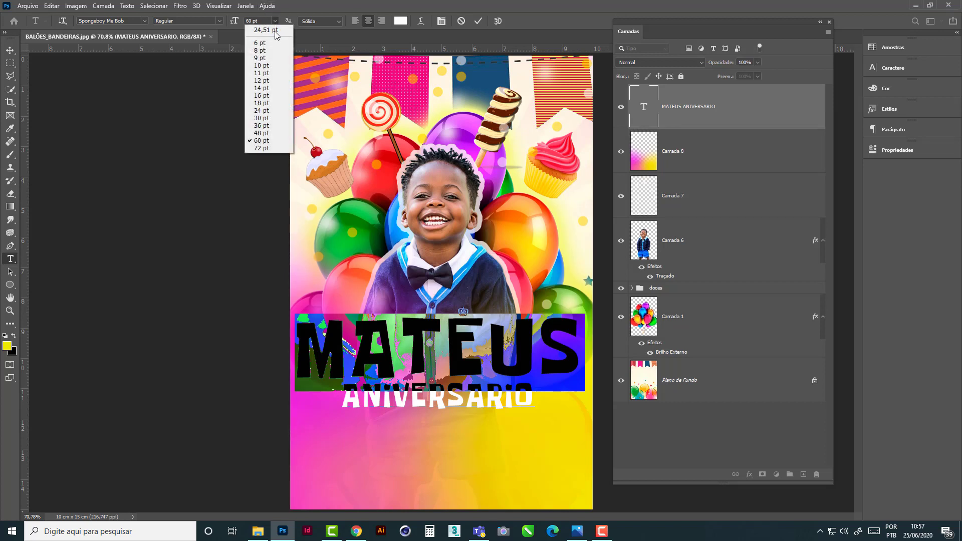
{"action": "left_click", "coordinate": [258, 132]}
{"action": "left_click", "coordinate": [10, 50]}
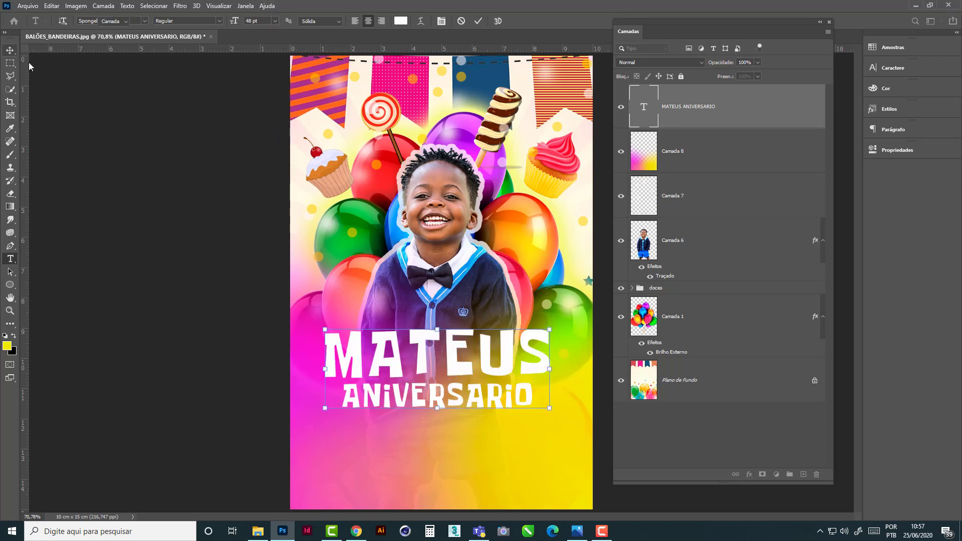
{"action": "mouse_move", "coordinate": [455, 371]}
{"action": "left_mouse_down"}
{"action": "mouse_move", "coordinate": [457, 362]}
{"action": "mouse_move", "coordinate": [450, 377]}
{"action": "left_mouse_up"}
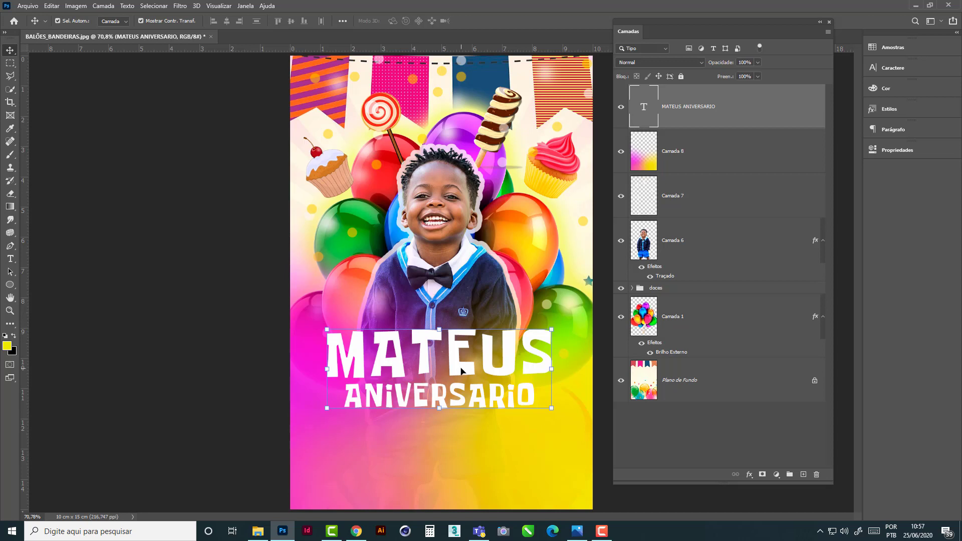
{"action": "double_click", "coordinate": [358, 369]}
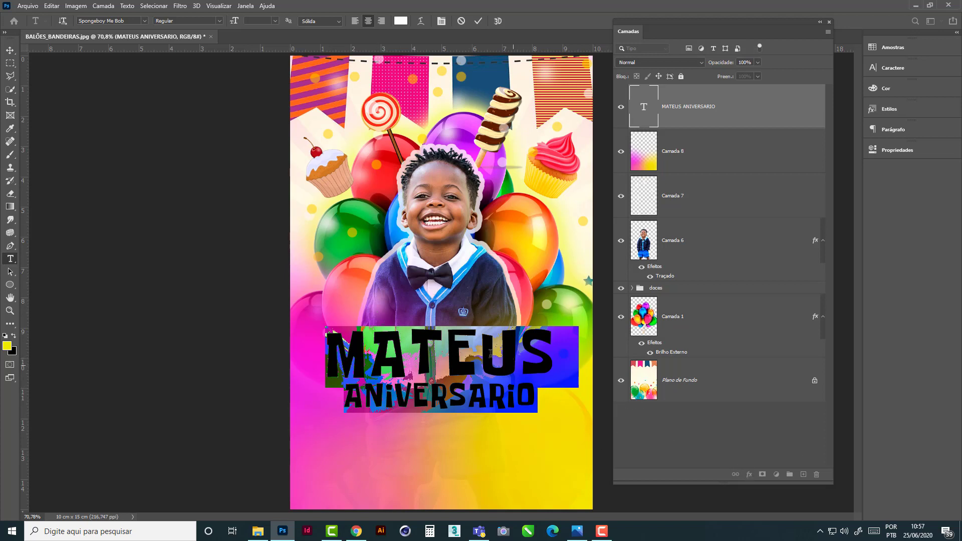
{"action": "left_click", "coordinate": [491, 354]}
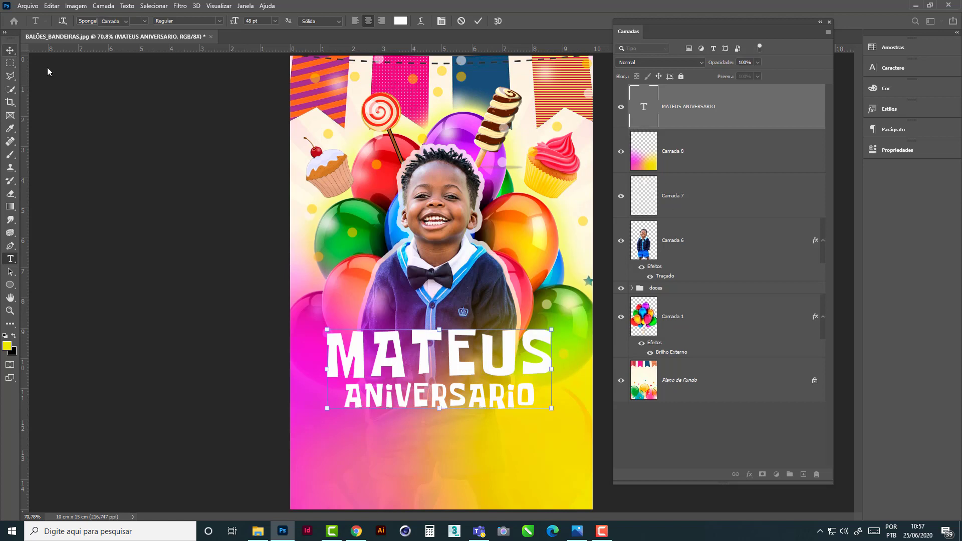
{"action": "key", "text": "Escape"}
{"action": "key", "text": "v"}
- Add a Stroke effect to the title text layer and set its colour to dark blue #001ca9
{"action": "left_click", "coordinate": [750, 475]}
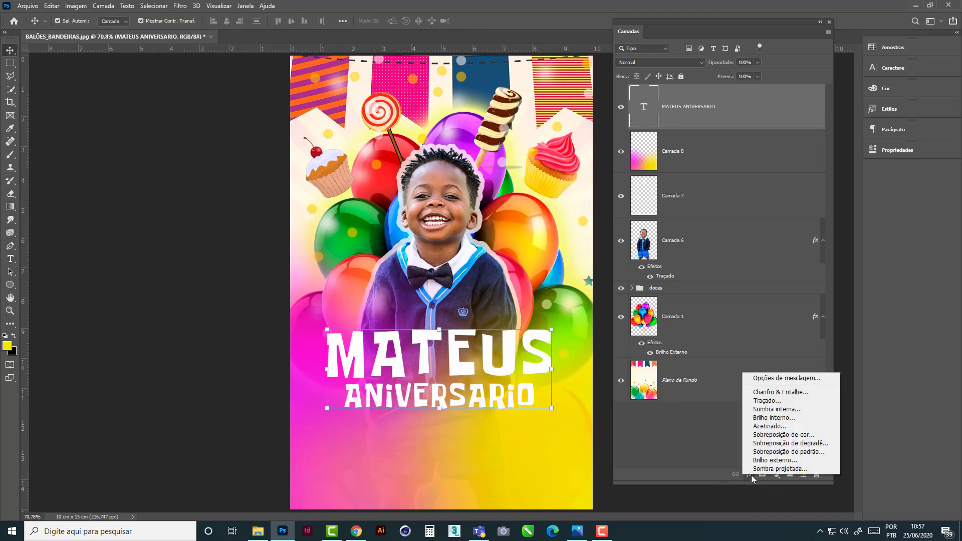
{"action": "left_click", "coordinate": [783, 393]}
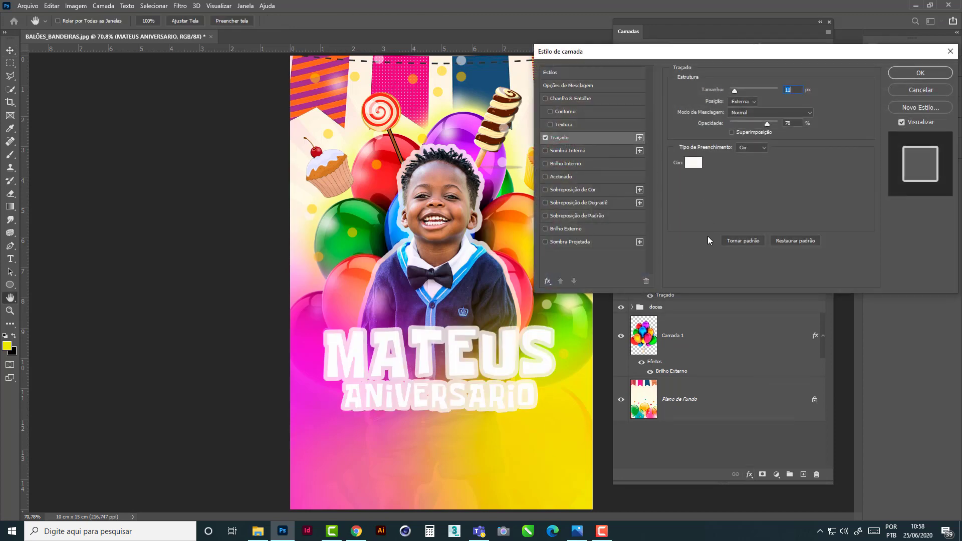
{"action": "left_click", "coordinate": [696, 165]}
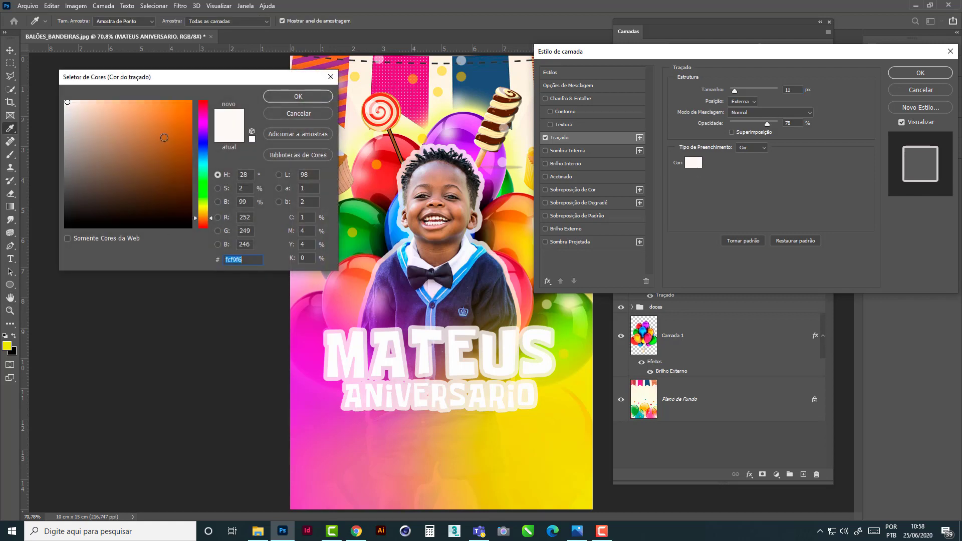
{"action": "left_click_drag", "start_coordinate": [165, 138], "coordinate": [173, 112]}
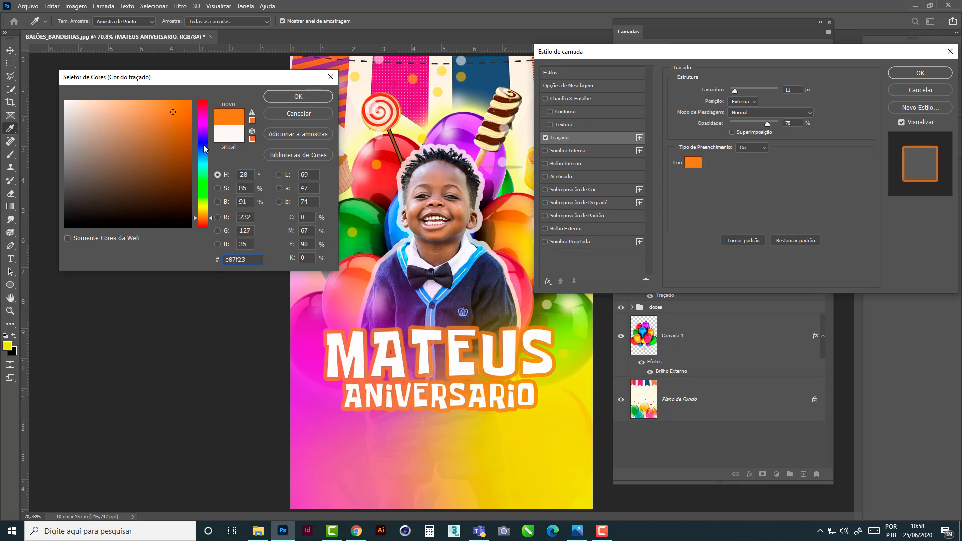
{"action": "left_click", "coordinate": [204, 145]}
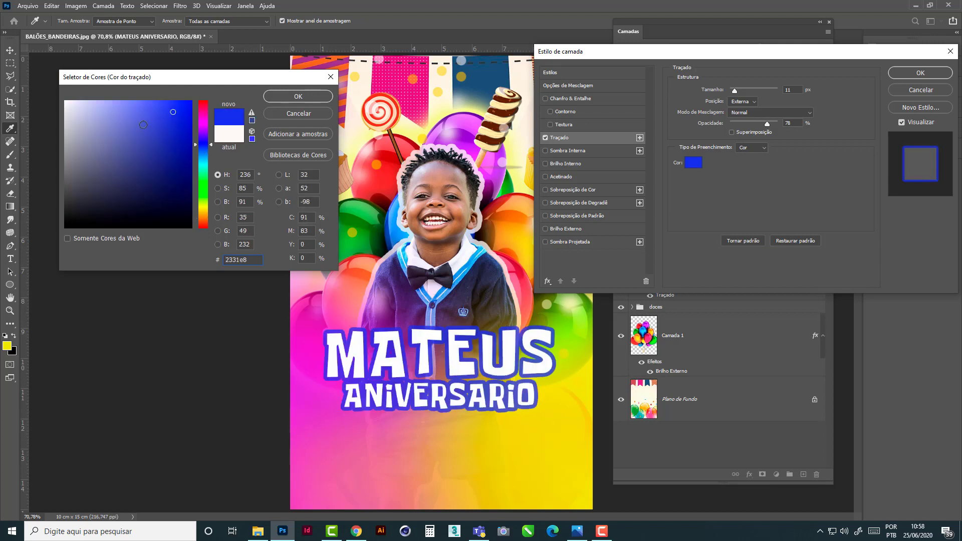
{"action": "left_click_drag", "start_coordinate": [181, 129], "coordinate": [186, 116]}
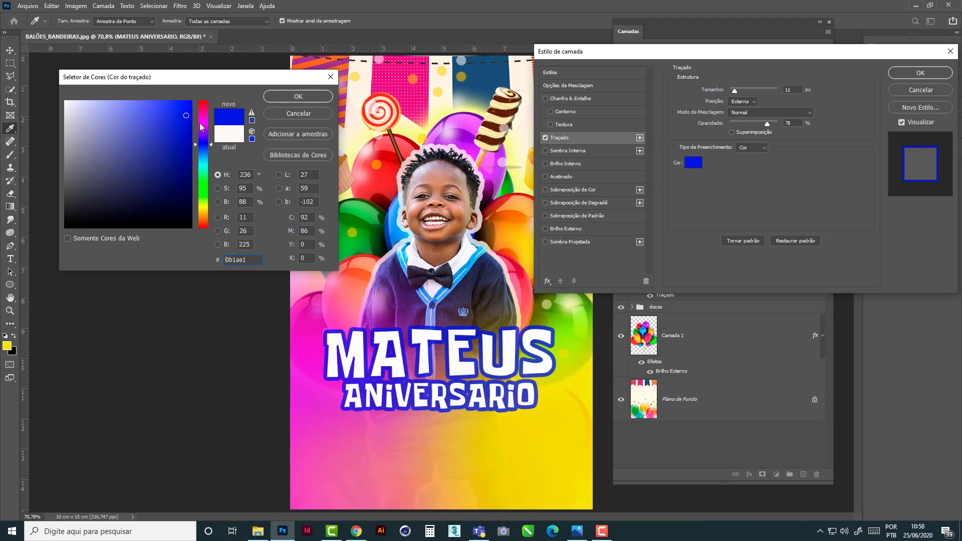
{"action": "left_click", "coordinate": [203, 122]}
{"action": "left_click", "coordinate": [205, 107]}
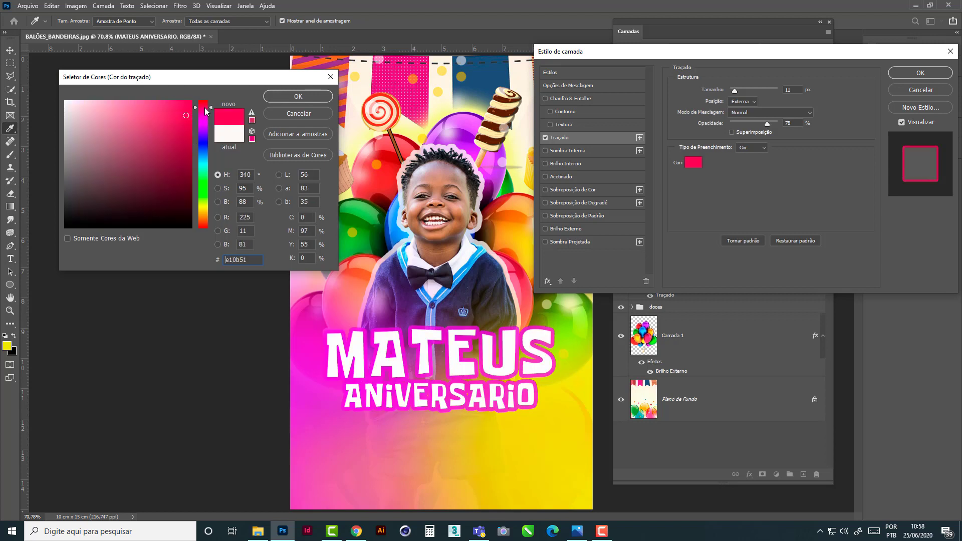
{"action": "left_click", "coordinate": [205, 147]}
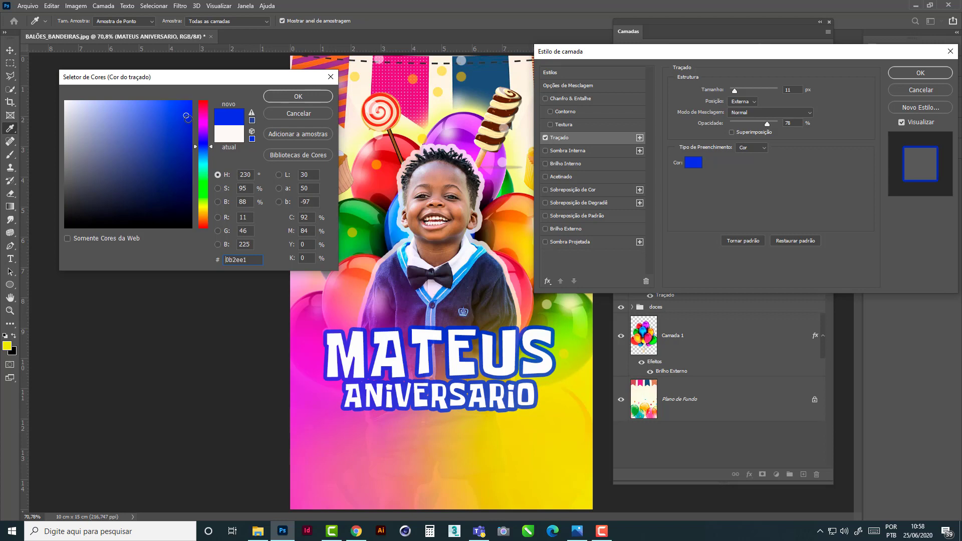
{"action": "left_click_drag", "start_coordinate": [187, 132], "coordinate": [195, 145]}
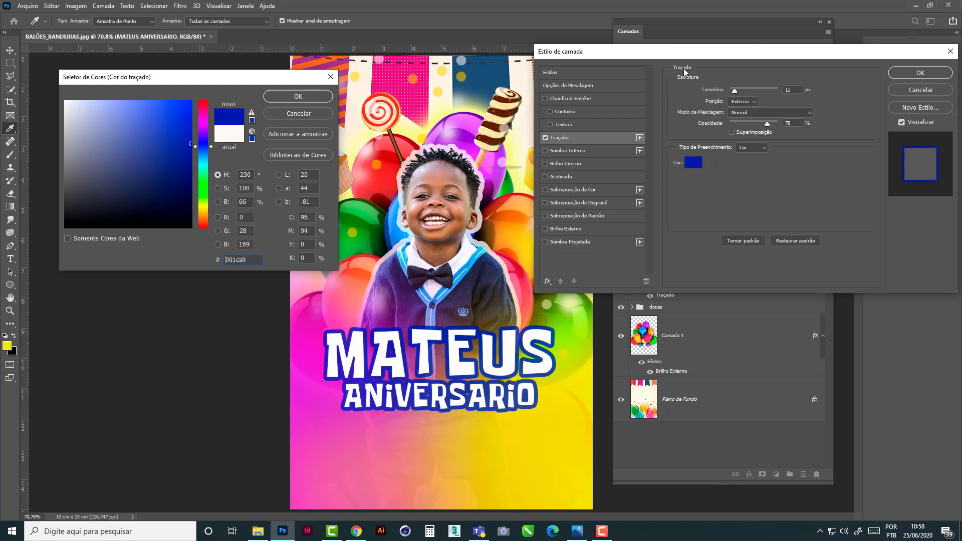
{"action": "key", "text": "Return"}
- Set the title stroke's opacity to 100% and apply the layer style
{"action": "left_click_drag", "start_coordinate": [769, 127], "coordinate": [784, 130]}
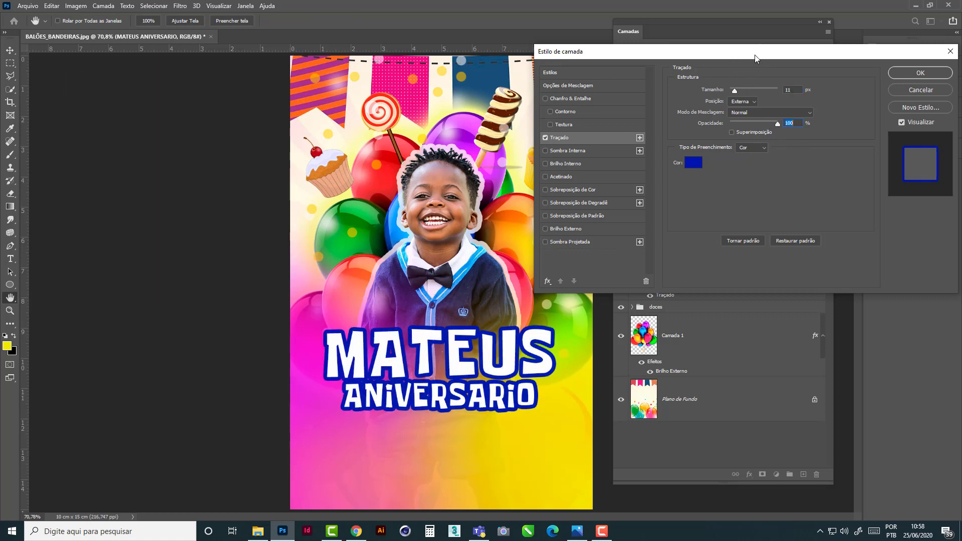
{"action": "left_click_drag", "start_coordinate": [755, 55], "coordinate": [715, 50]}
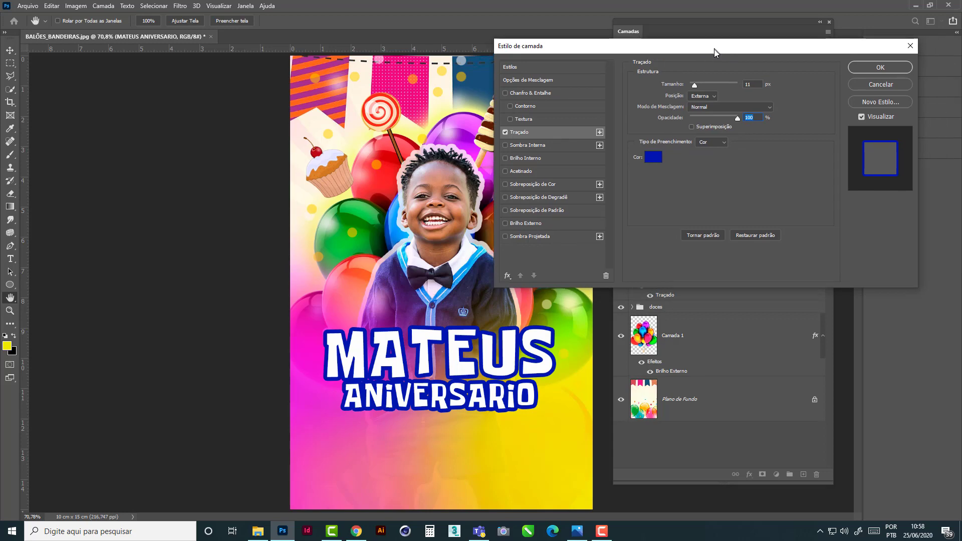
{"action": "left_click", "coordinate": [865, 67]}
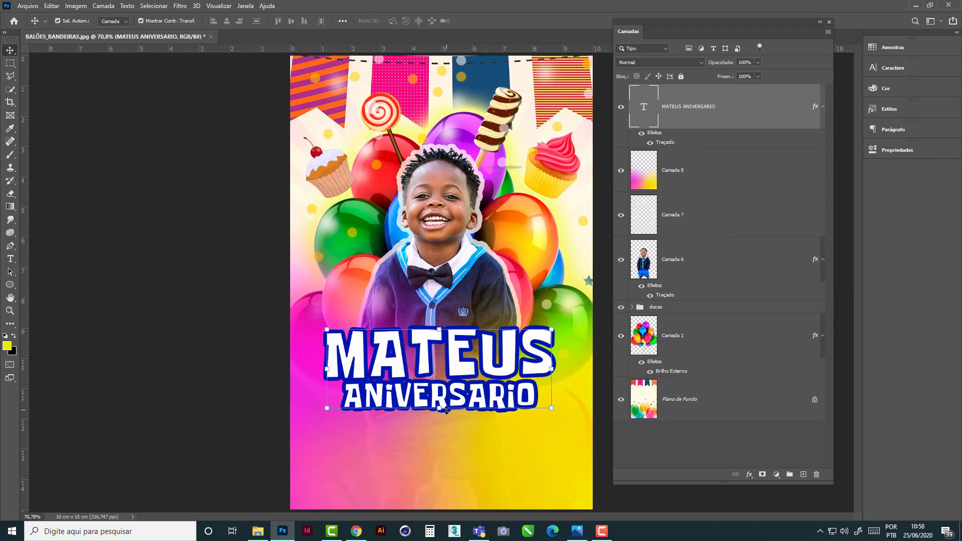
- Try a 24 px stroke size on the boy's cut-out layer
{"action": "left_click", "coordinate": [749, 475]}
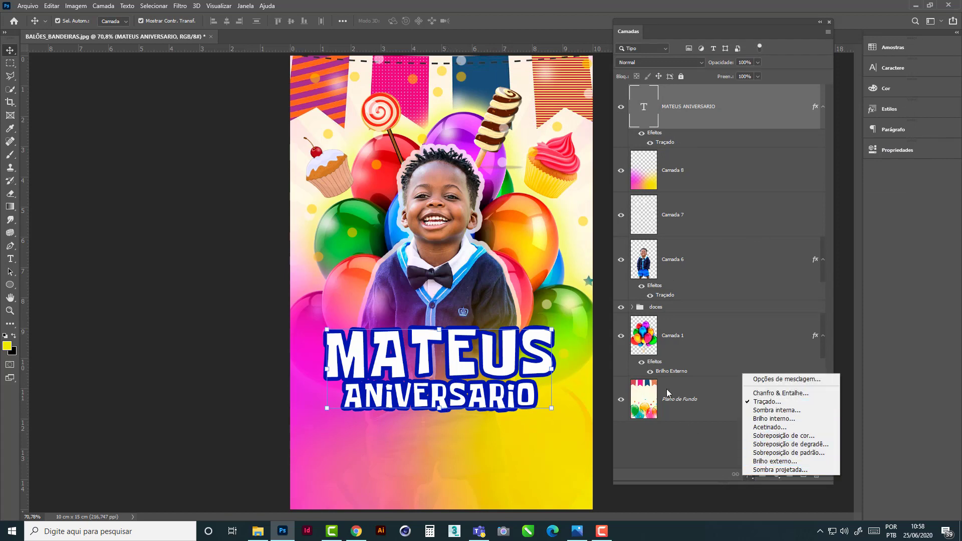
{"action": "left_click", "coordinate": [655, 289]}
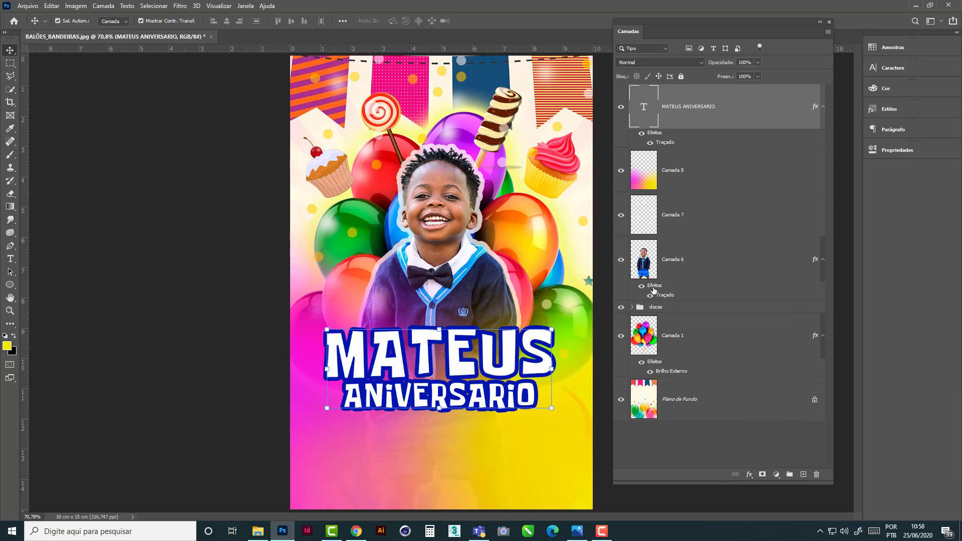
{"action": "left_click", "coordinate": [658, 288]}
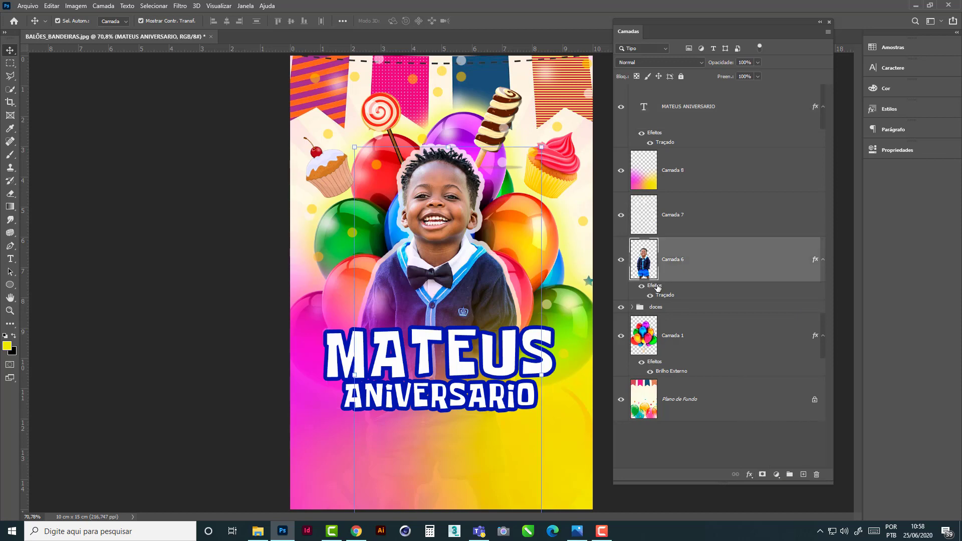
{"action": "double_click", "coordinate": [658, 289]}
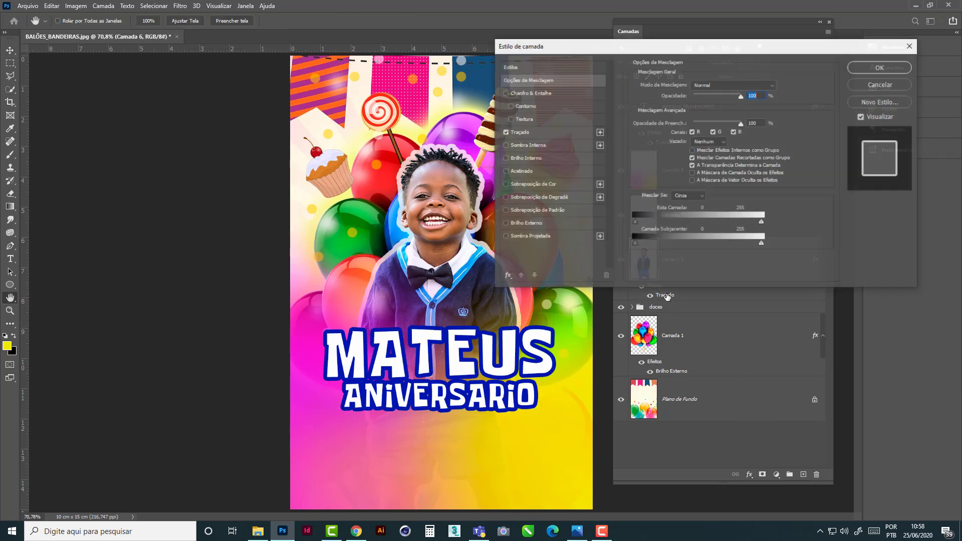
{"action": "left_click", "coordinate": [520, 133]}
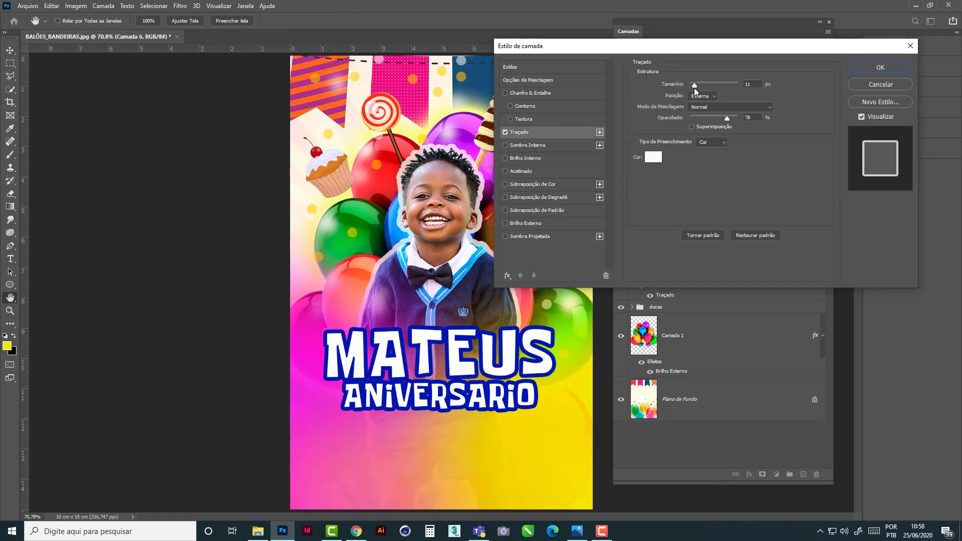
{"action": "left_click_drag", "start_coordinate": [694, 86], "coordinate": [698, 85]}
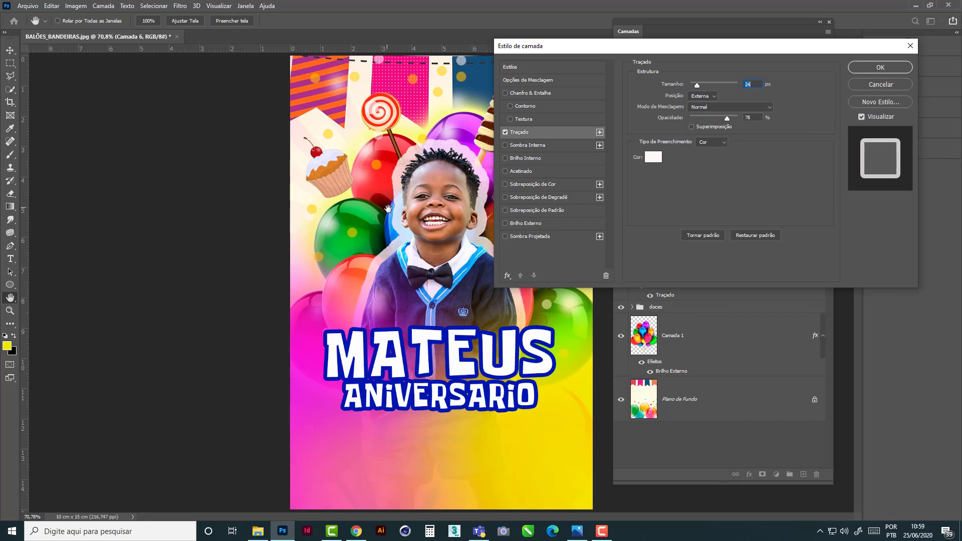
{"action": "left_click", "coordinate": [884, 85]}
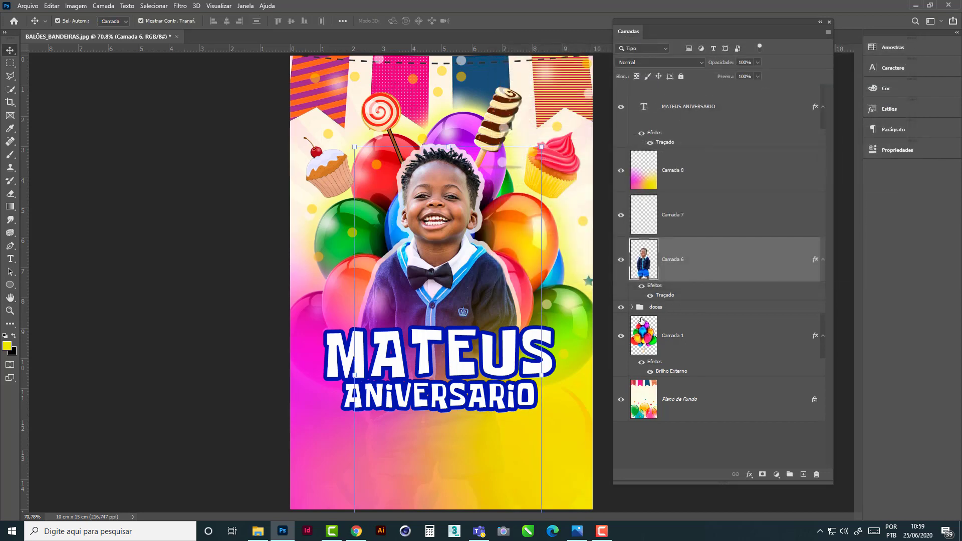
- Edit the title's stroke, try the Interna position, and apply it as Externa with a size of 13 px
{"action": "left_click", "coordinate": [665, 134]}
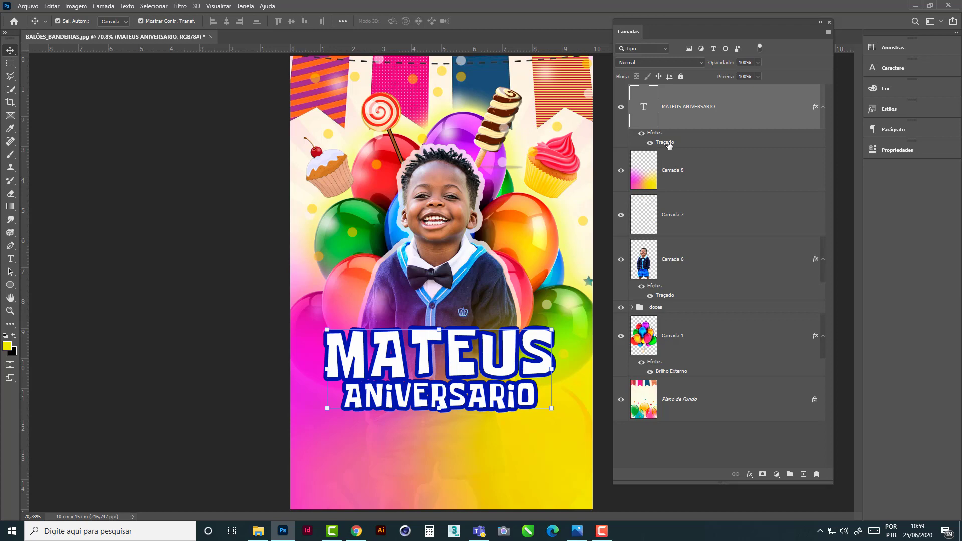
{"action": "double_click", "coordinate": [666, 143]}
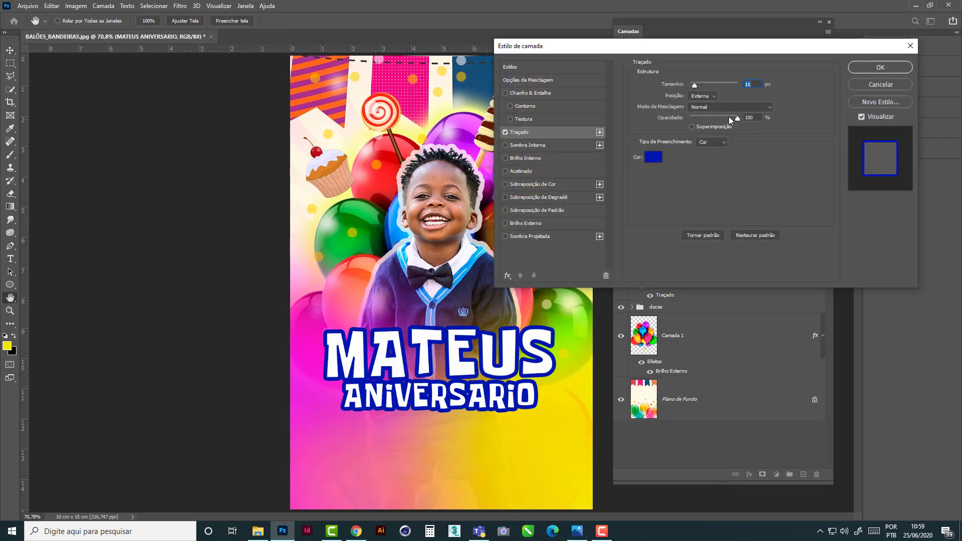
{"action": "type", "text": "10"}
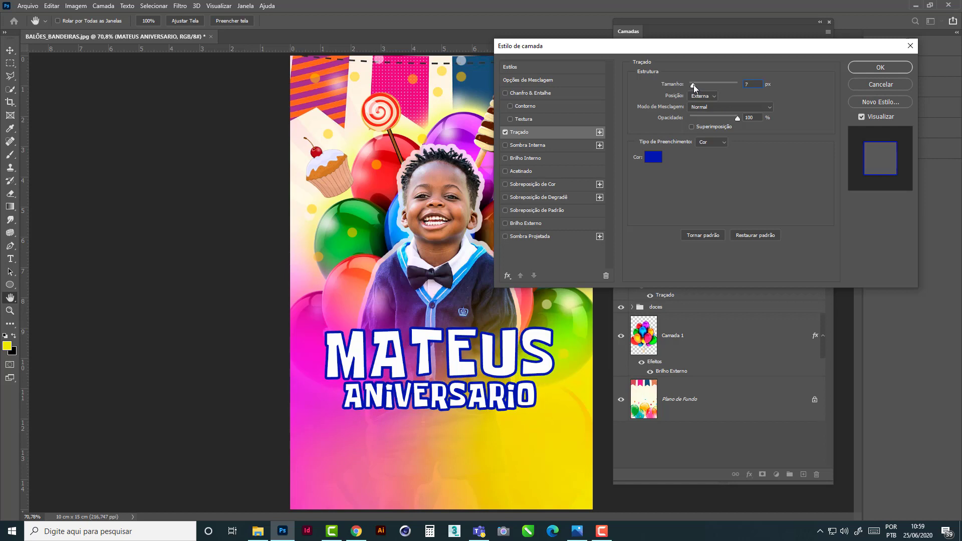
{"action": "left_click_drag", "start_coordinate": [695, 85], "coordinate": [694, 85]}
{"action": "left_click", "coordinate": [714, 96]}
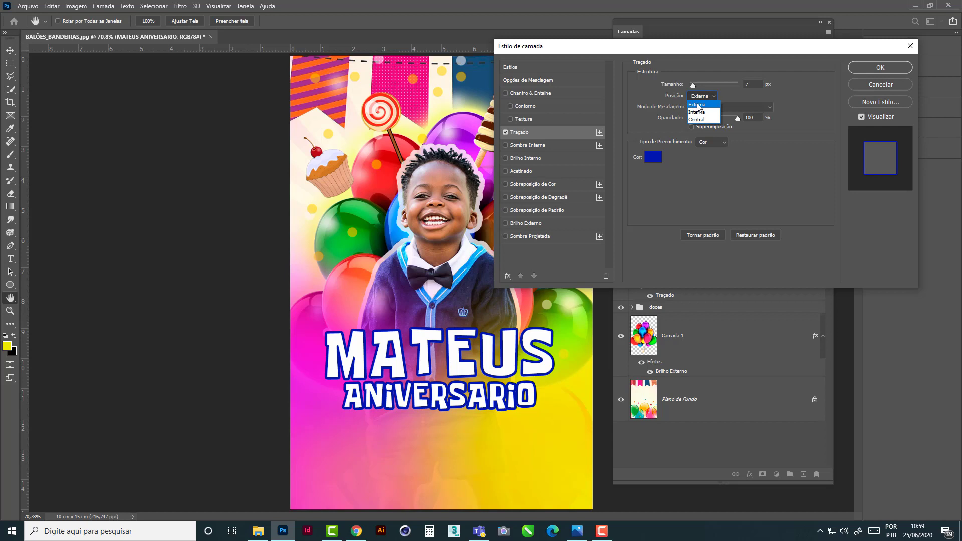
{"action": "left_click", "coordinate": [701, 111]}
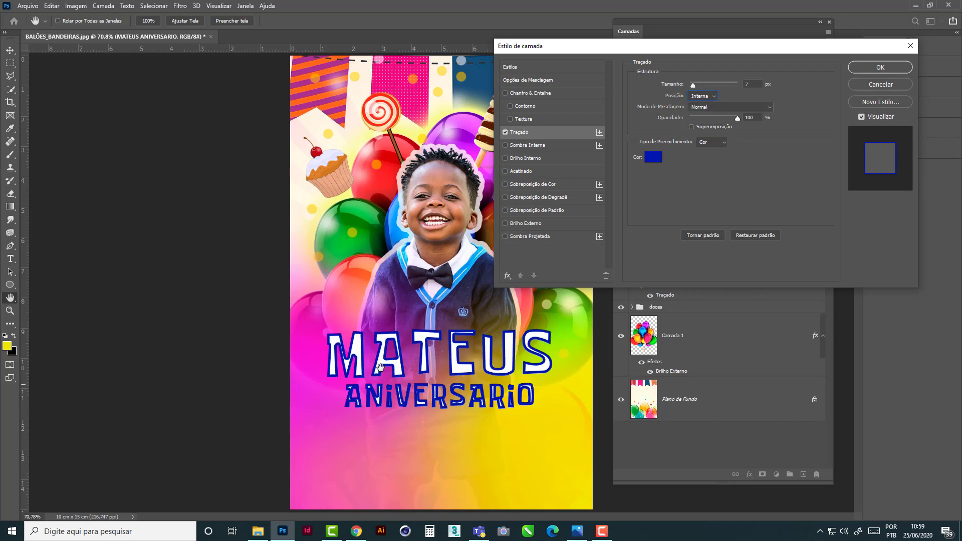
{"action": "left_click", "coordinate": [715, 97]}
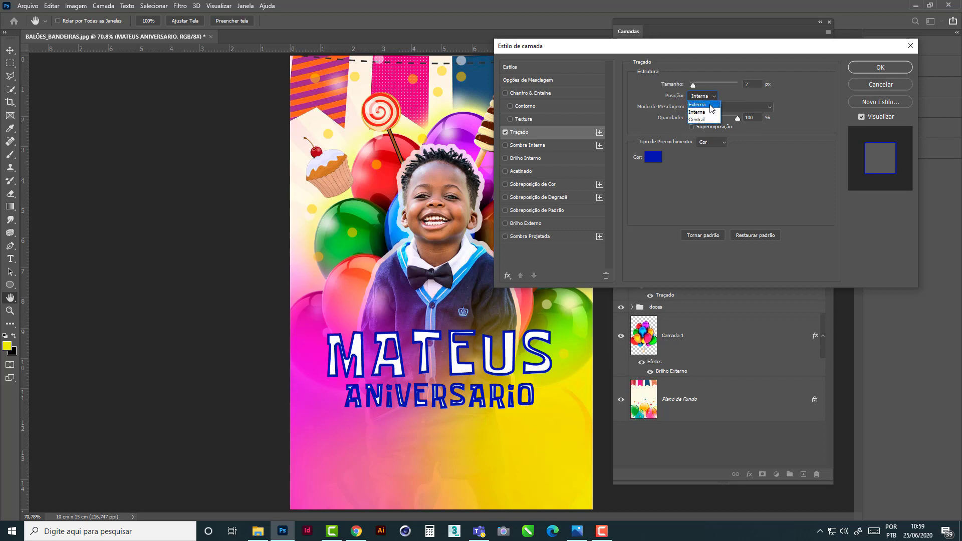
{"action": "left_click", "coordinate": [710, 105]}
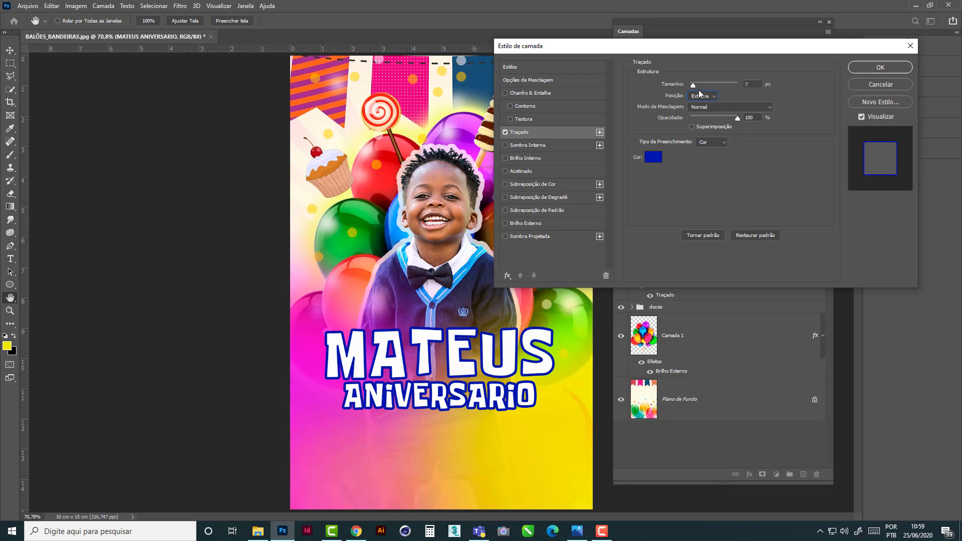
{"action": "left_click_drag", "start_coordinate": [694, 85], "coordinate": [696, 85]}
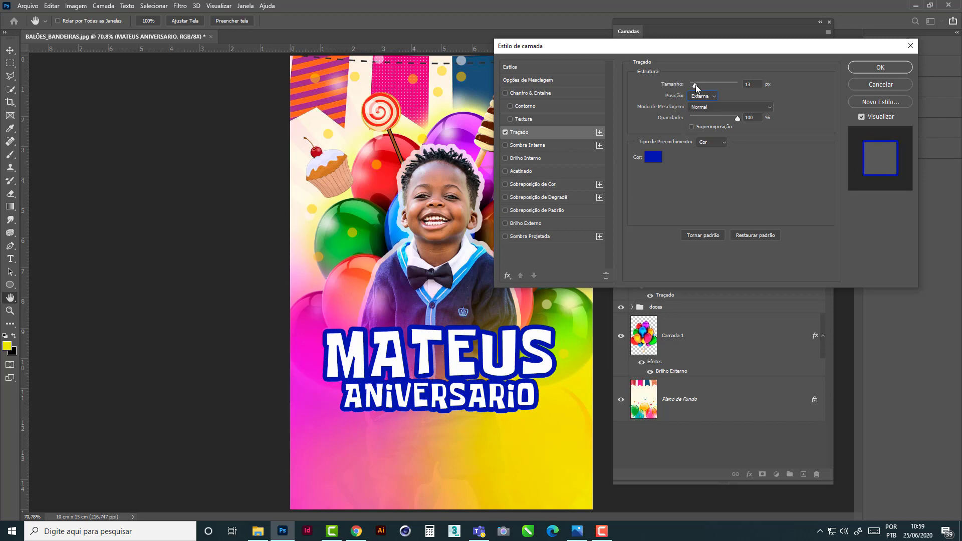
{"action": "left_click", "coordinate": [878, 67]}
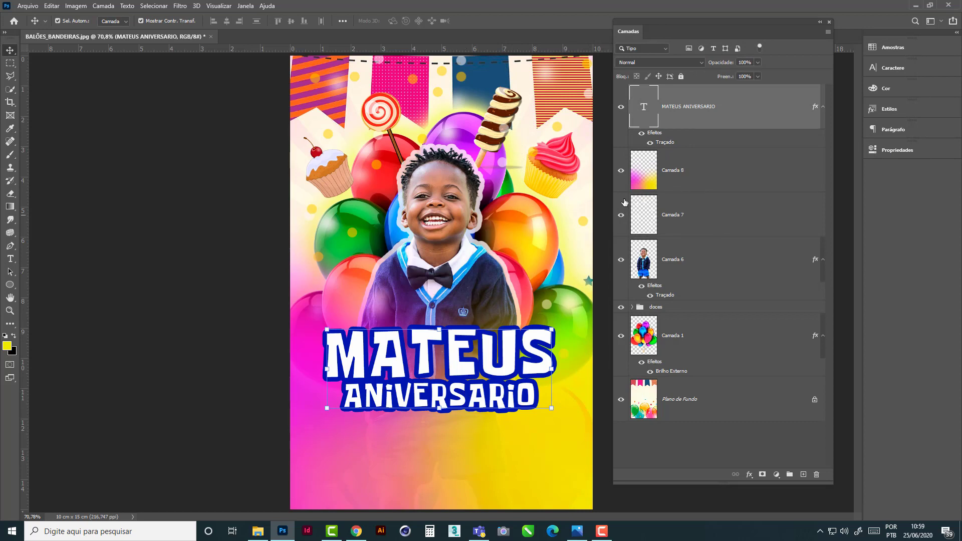
- Collapse the effects list under the title text layer
{"action": "left_click", "coordinate": [823, 107]}
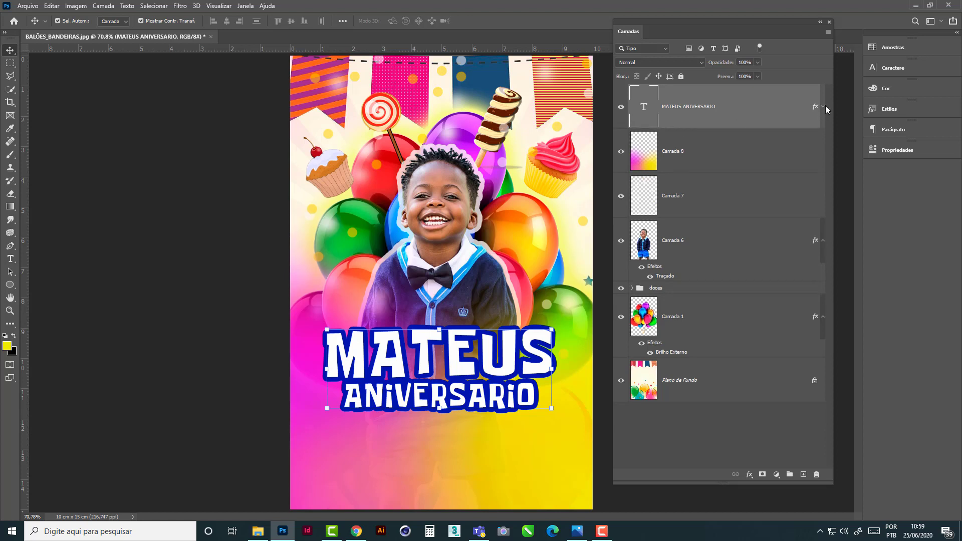
{"action": "left_click", "coordinate": [823, 108]}
{"action": "left_click", "coordinate": [823, 109]}
{"action": "left_click", "coordinate": [824, 109]}
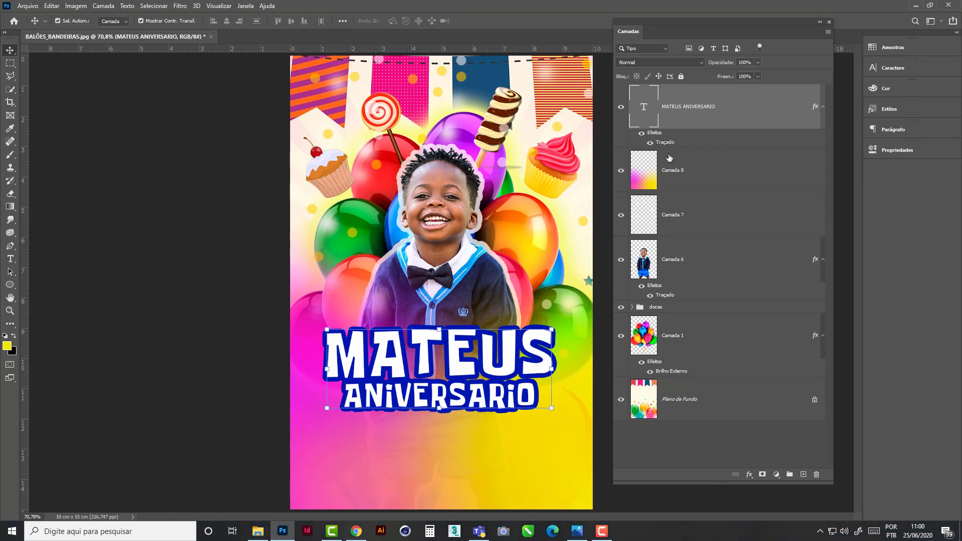
{"action": "left_click", "coordinate": [823, 106]}
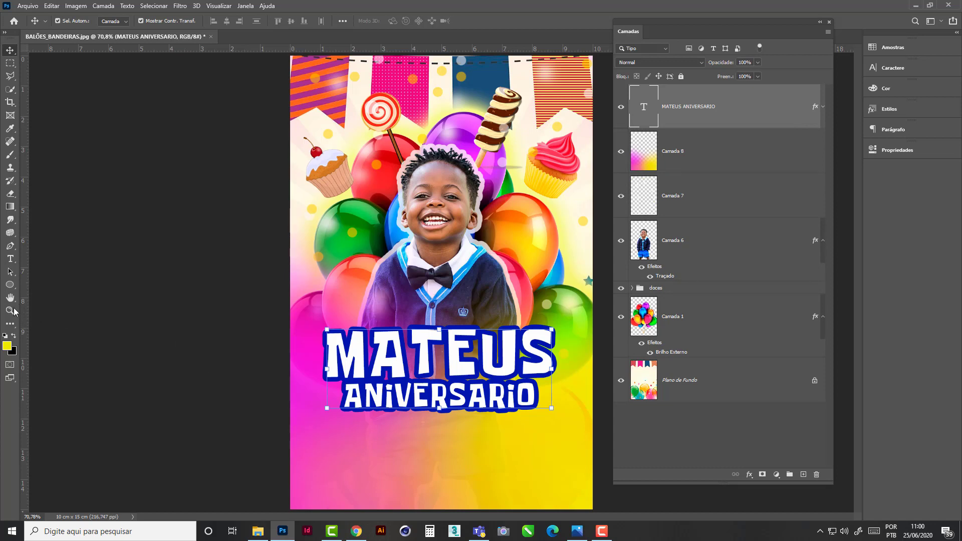
- Add a white Bahnschrift text line reading TRAMPOLIM below the title
{"action": "left_click", "coordinate": [10, 259]}
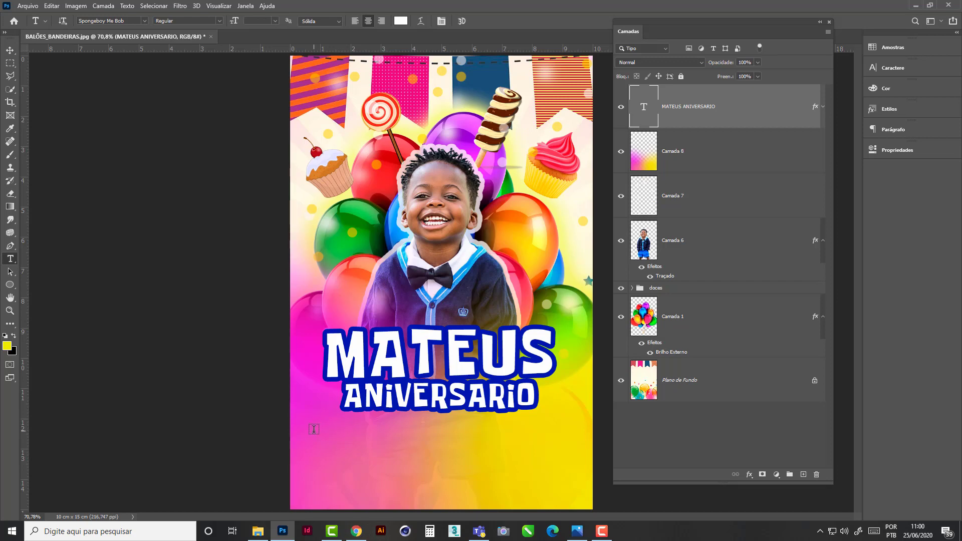
{"action": "left_click", "coordinate": [344, 437]}
{"action": "left_click", "coordinate": [144, 20]}
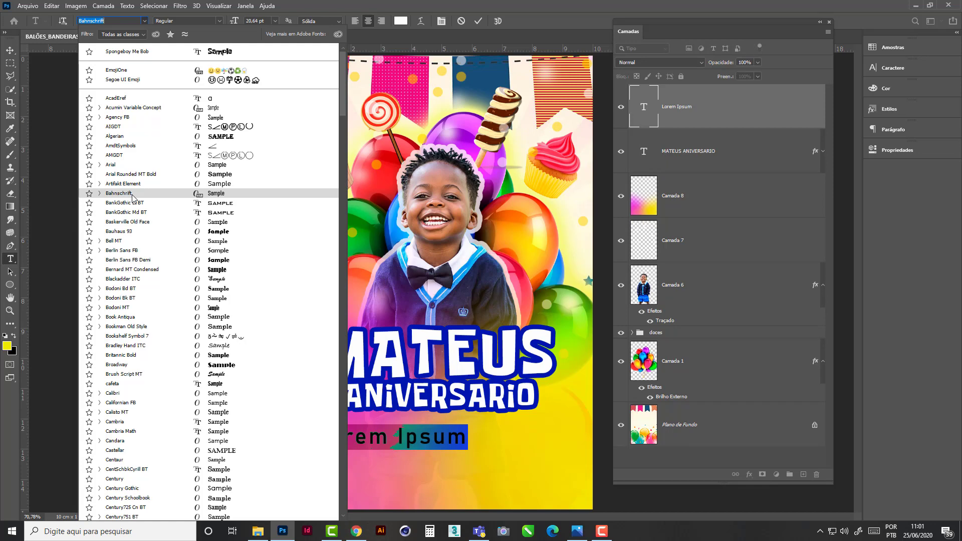
{"action": "left_click", "coordinate": [133, 195]}
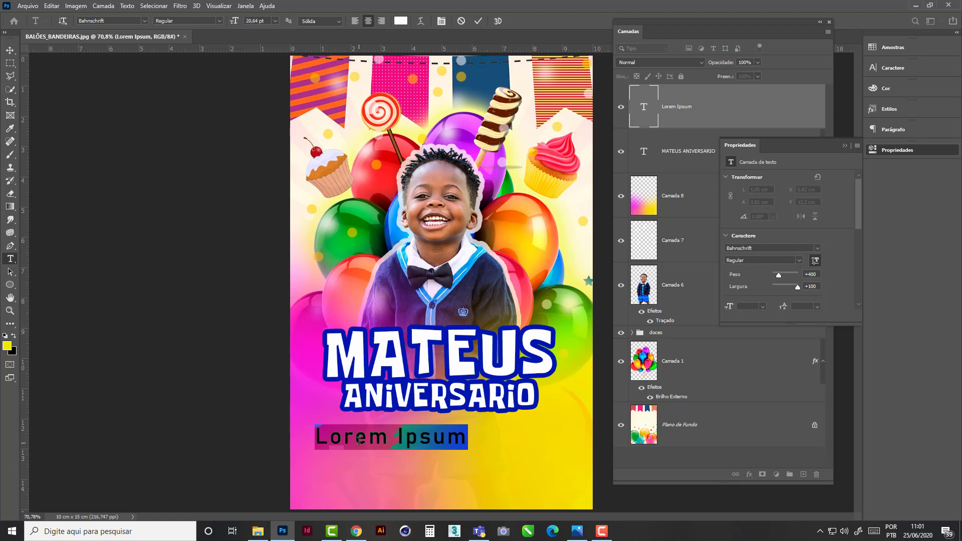
{"action": "type", "text": "TR"}
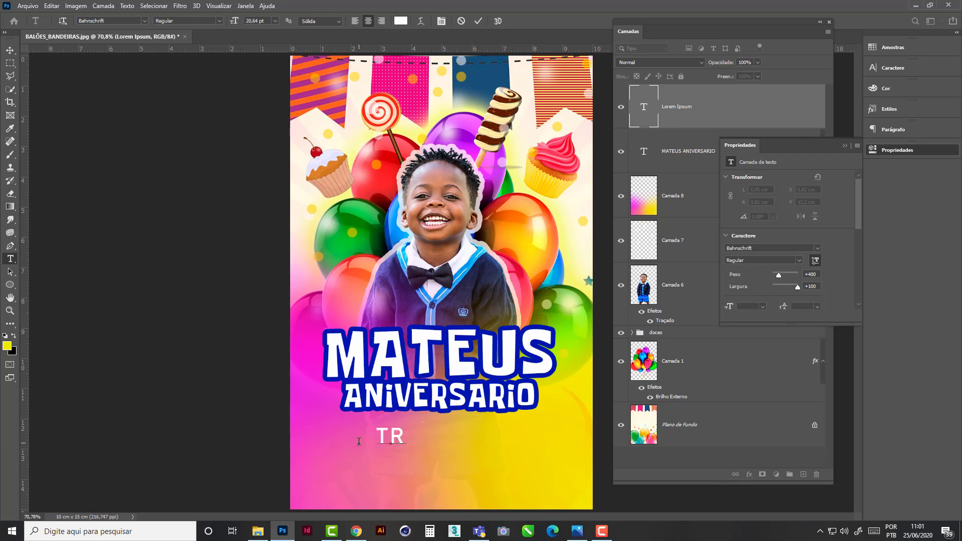
{"action": "type", "text": "APO"}
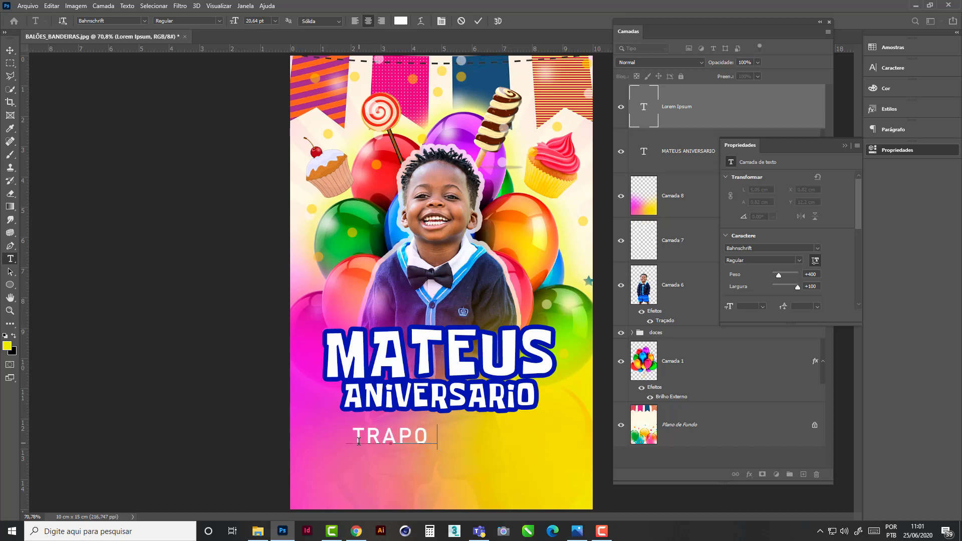
{"action": "type", "text": "LIM"}
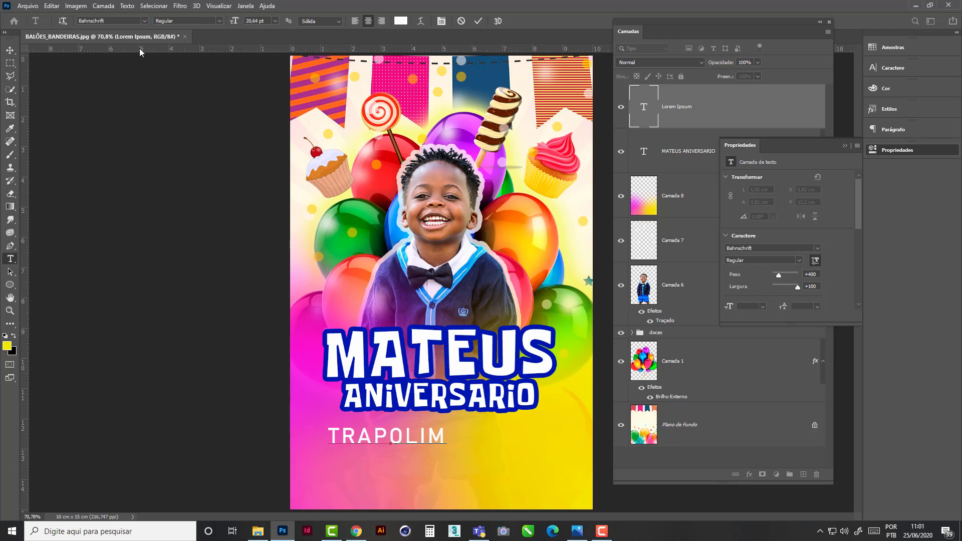
- Try to insert a Wingdings symbol after TRAMPOLIM using the character w
{"action": "left_click", "coordinate": [145, 20]}
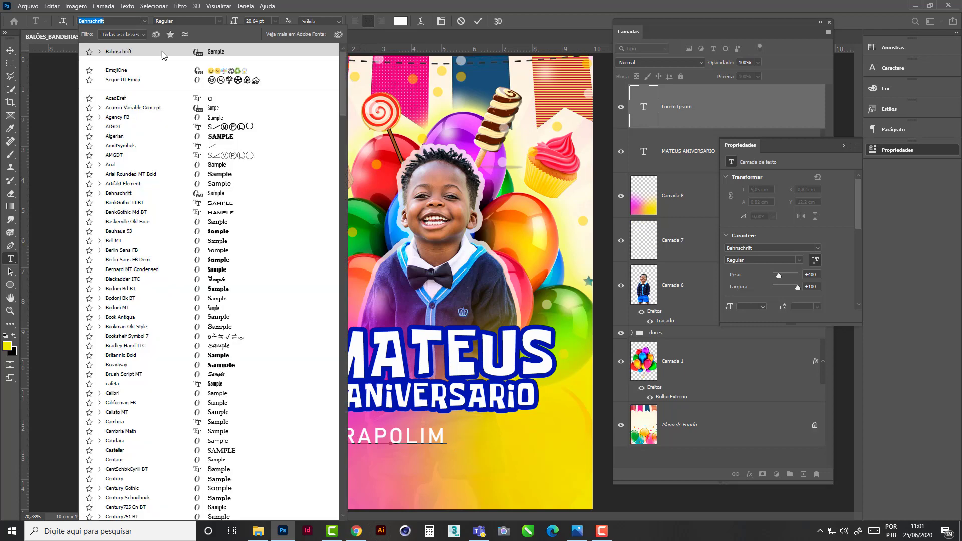
{"action": "left_click_drag", "start_coordinate": [342, 110], "coordinate": [341, 466]}
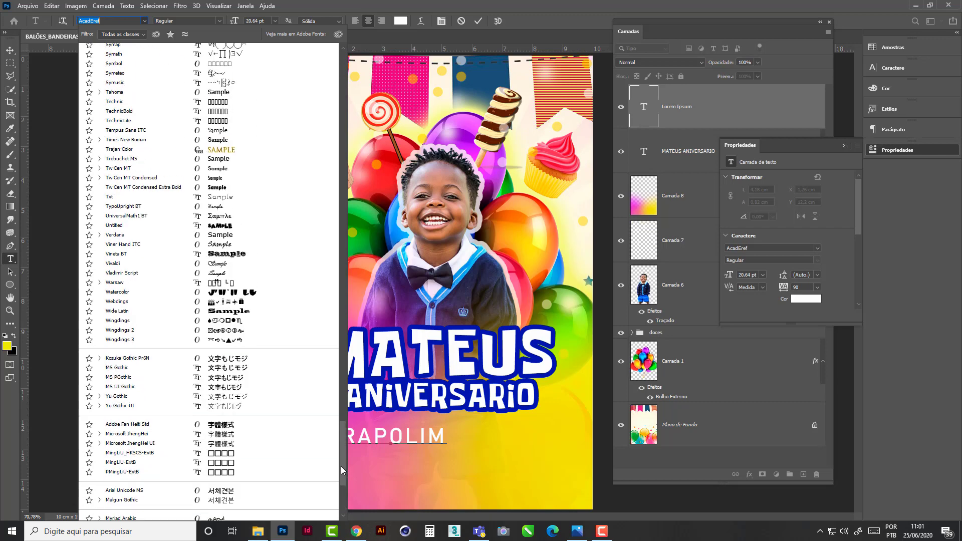
{"action": "left_click", "coordinate": [237, 323]}
{"action": "type", "text": "W"}
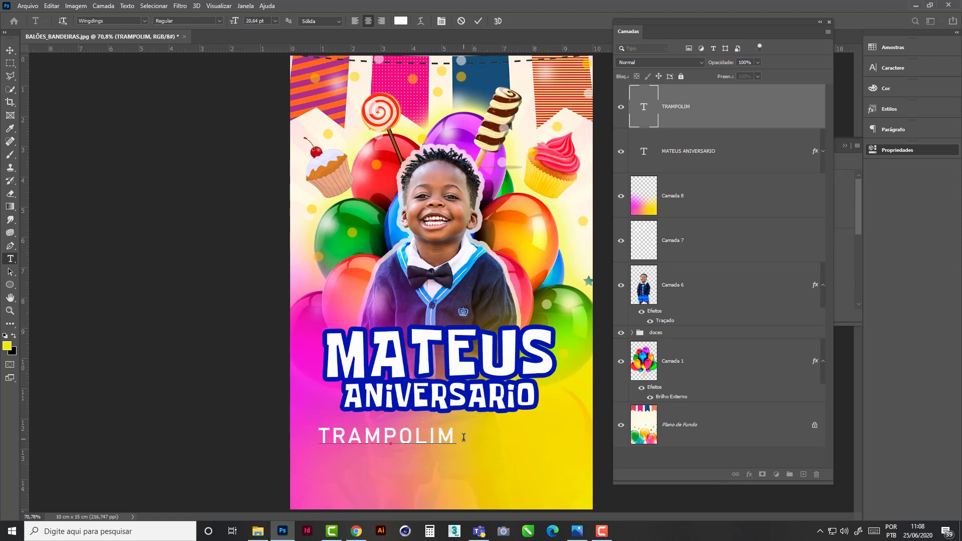
{"action": "type", "text": "w"}
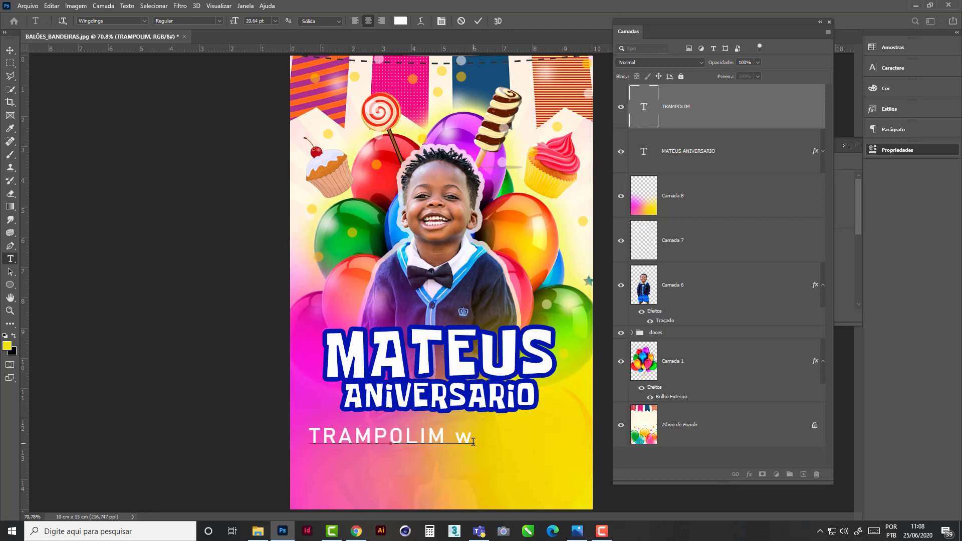
{"action": "key", "text": "BackSpace"}
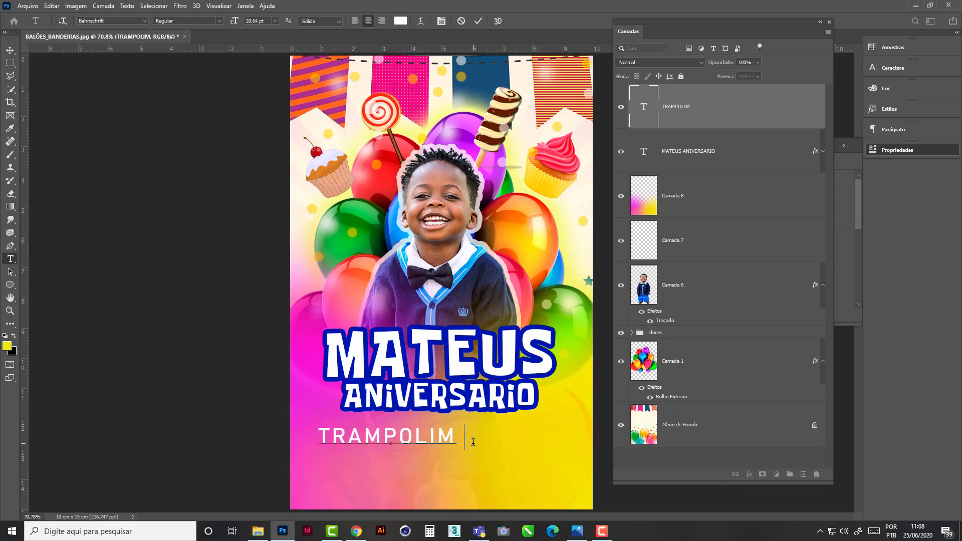
- Insert a small diamond after TRAMPOLIM using the Wingdings font
{"action": "left_click", "coordinate": [144, 23]}
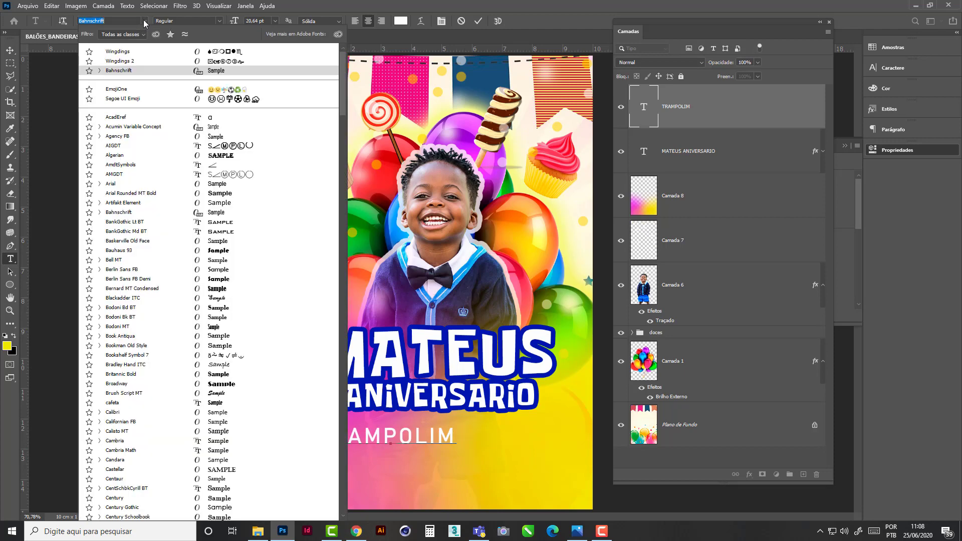
{"action": "left_click", "coordinate": [133, 56]}
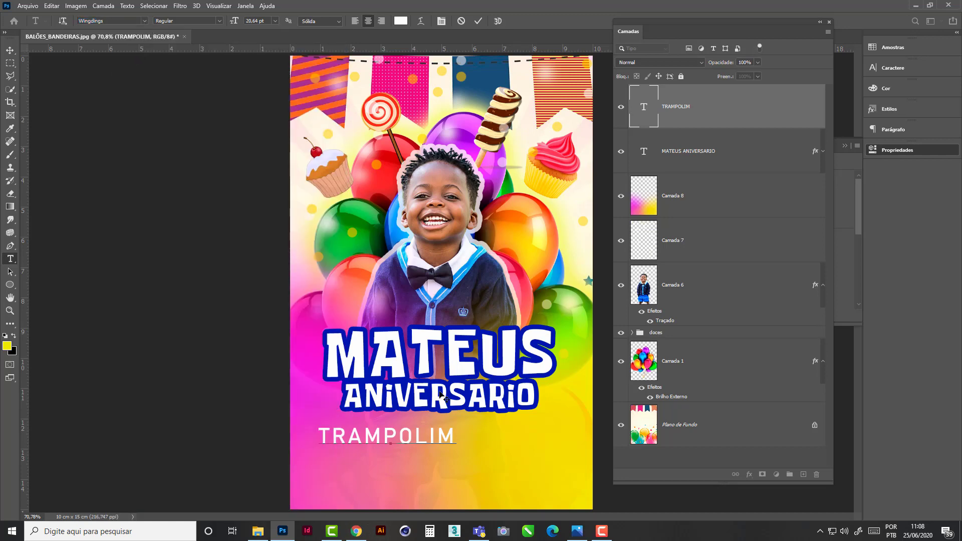
{"action": "type", "text": "u"}
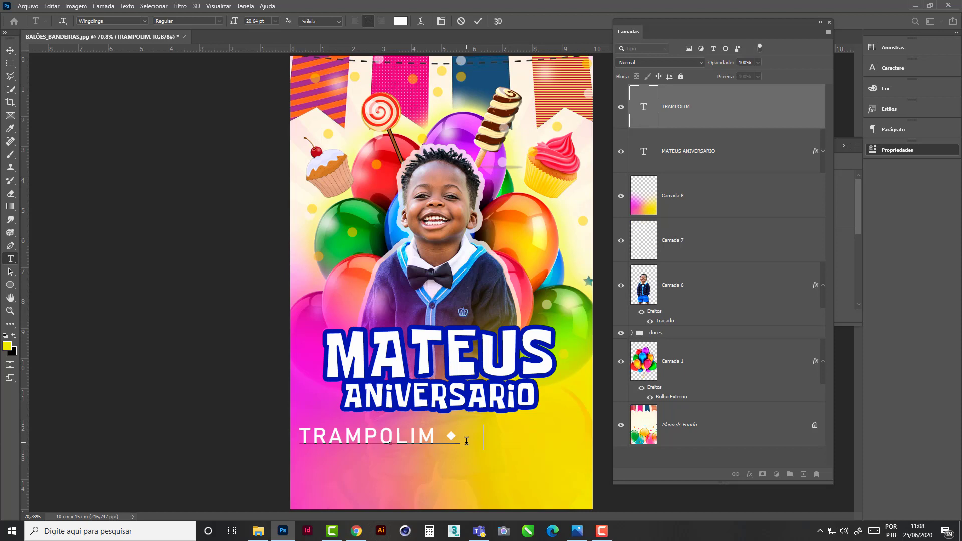
{"action": "type", "text": "m"}
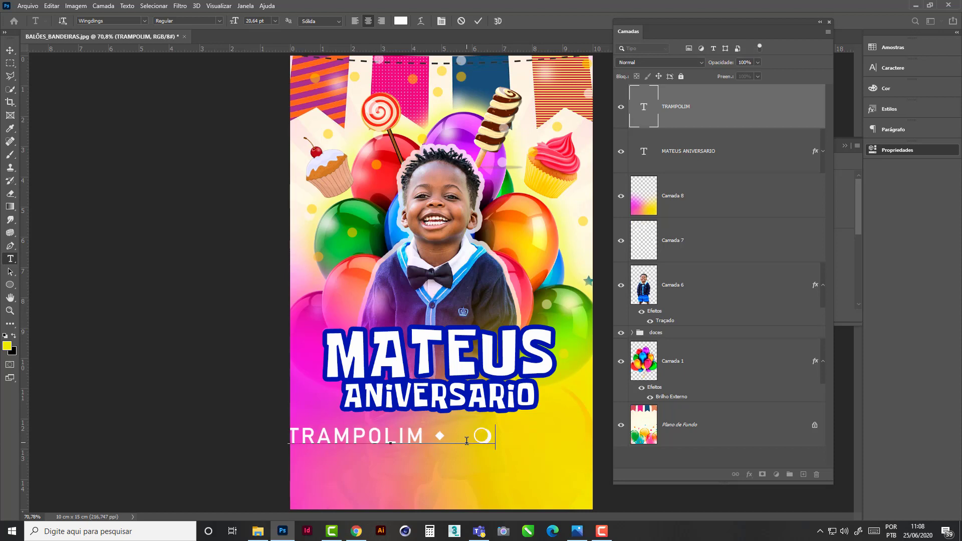
{"action": "key", "text": "BackSpace"}
{"action": "key", "text": "BackSpace"}
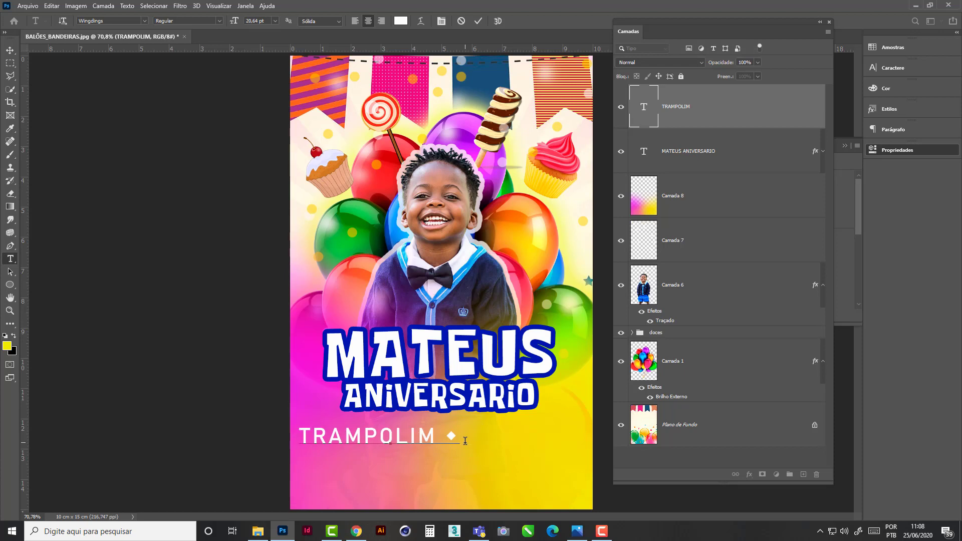
- Switch the font back to Bahnschrift and add MÚSICA AO VIVO after the diamond
{"action": "left_click", "coordinate": [360, 437]}
{"action": "left_click", "coordinate": [477, 440]}
{"action": "left_click", "coordinate": [146, 21]}
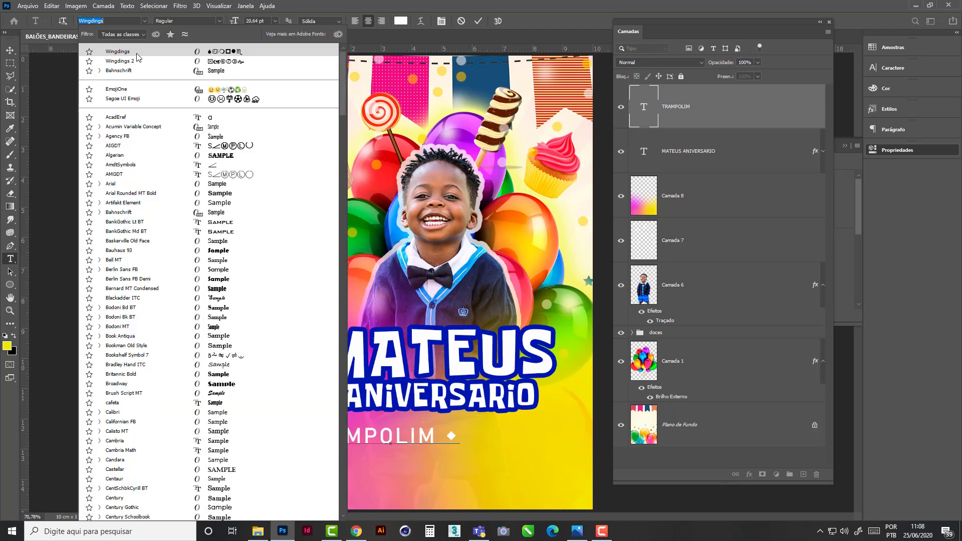
{"action": "left_click", "coordinate": [118, 70]}
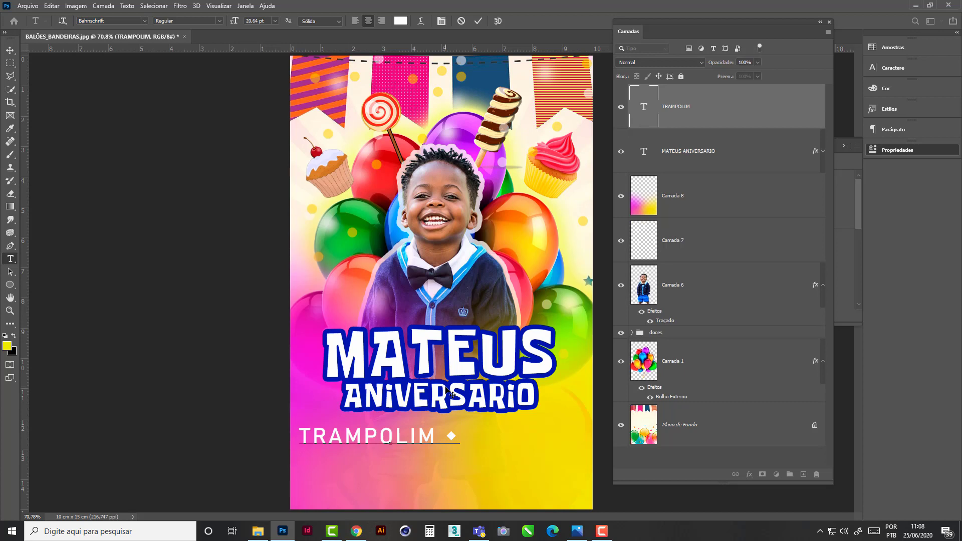
{"action": "type", "text": "M"}
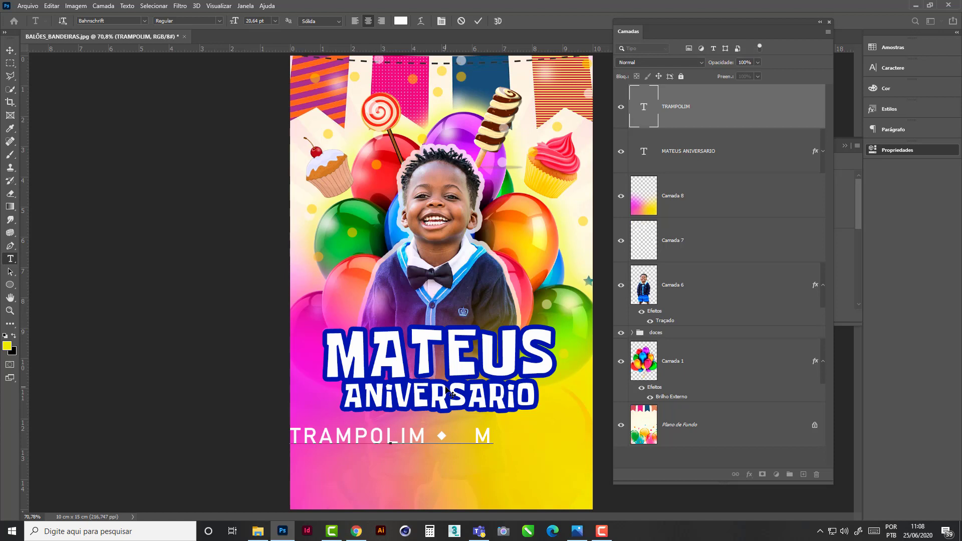
{"action": "type", "text": "ÚSICA AO"}
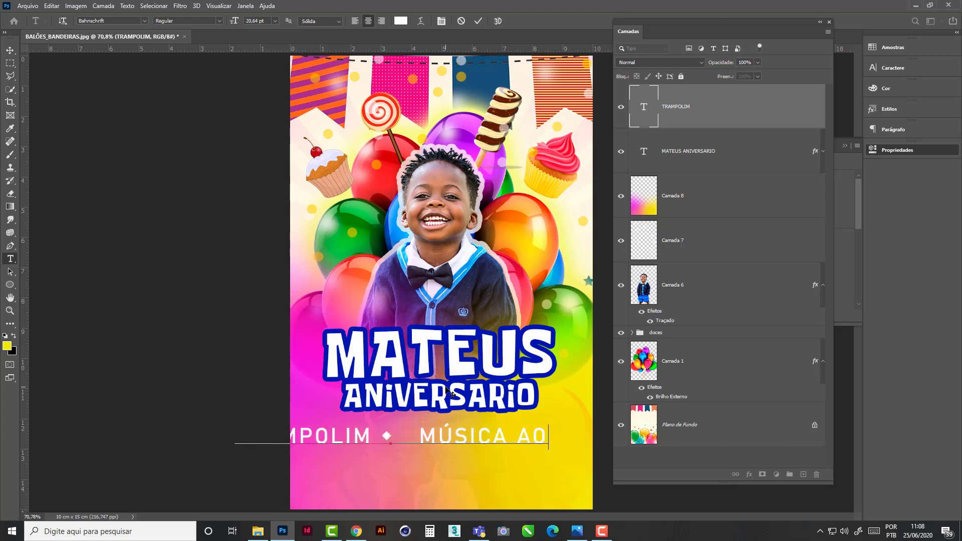
{"action": "type", "text": " VIVO"}
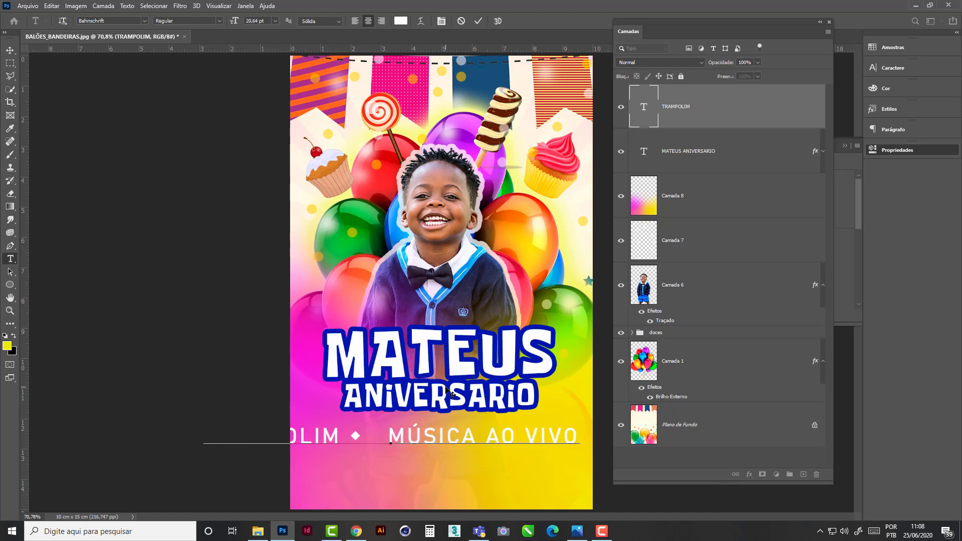
- Set the whole TRAMPOLIM and MÚSICA AO VIVO line to 12 pt and center it below the title
{"action": "left_click_drag", "start_coordinate": [577, 434], "coordinate": [203, 426]}
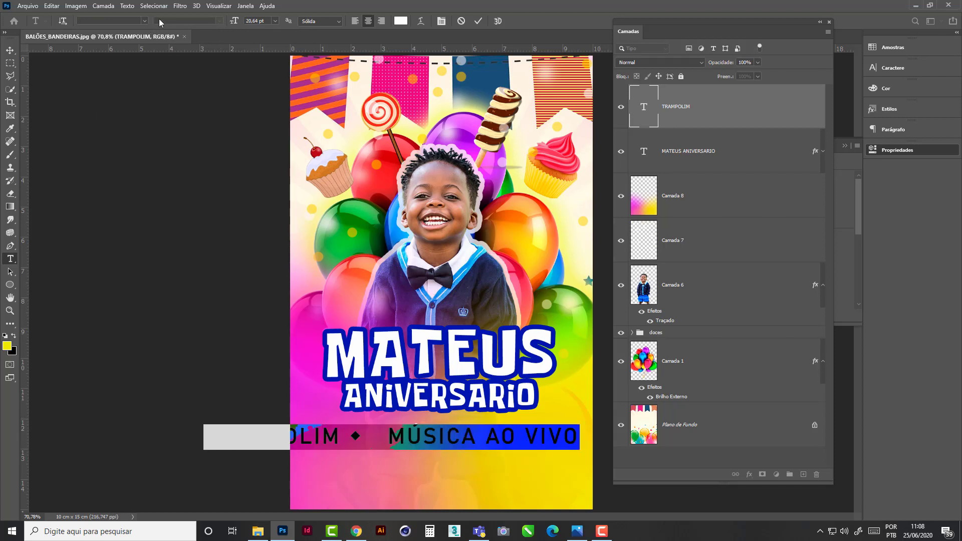
{"action": "left_click", "coordinate": [274, 23]}
{"action": "left_click", "coordinate": [265, 125]}
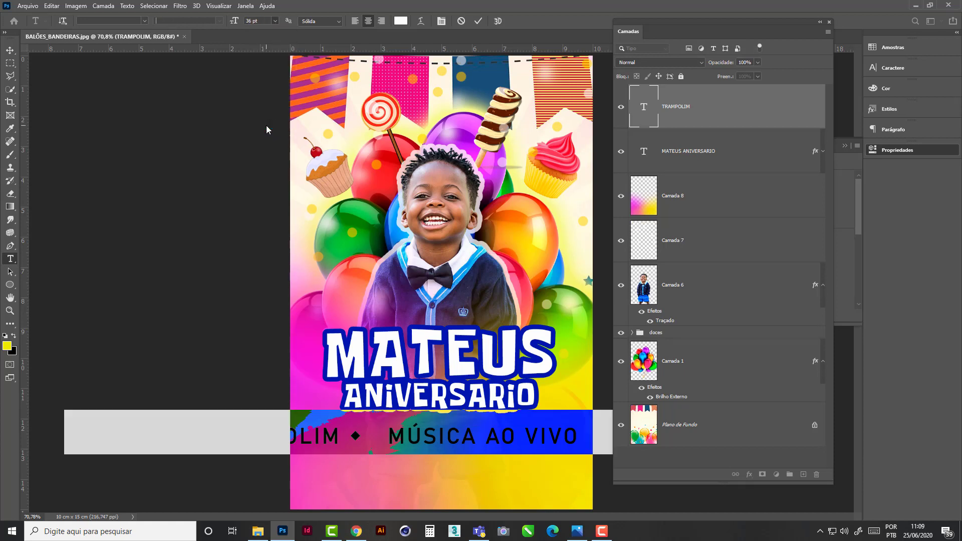
{"action": "left_click", "coordinate": [275, 21]}
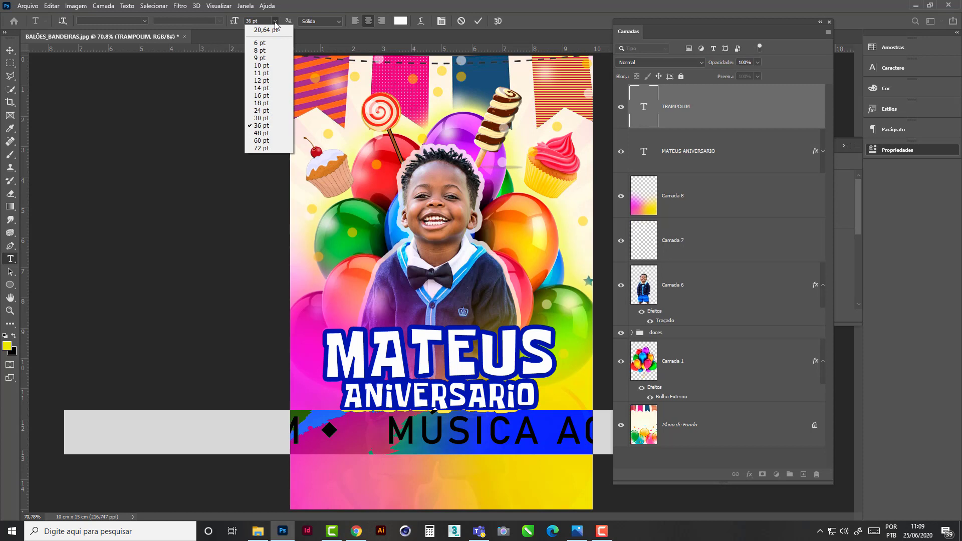
{"action": "left_click", "coordinate": [268, 81]}
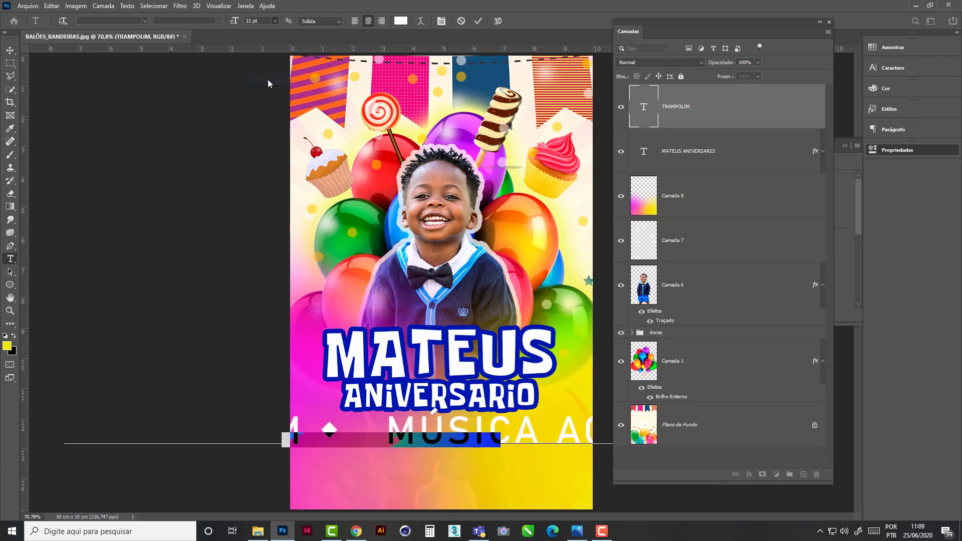
{"action": "left_click", "coordinate": [11, 51]}
{"action": "left_click_drag", "start_coordinate": [425, 441], "coordinate": [472, 435]}
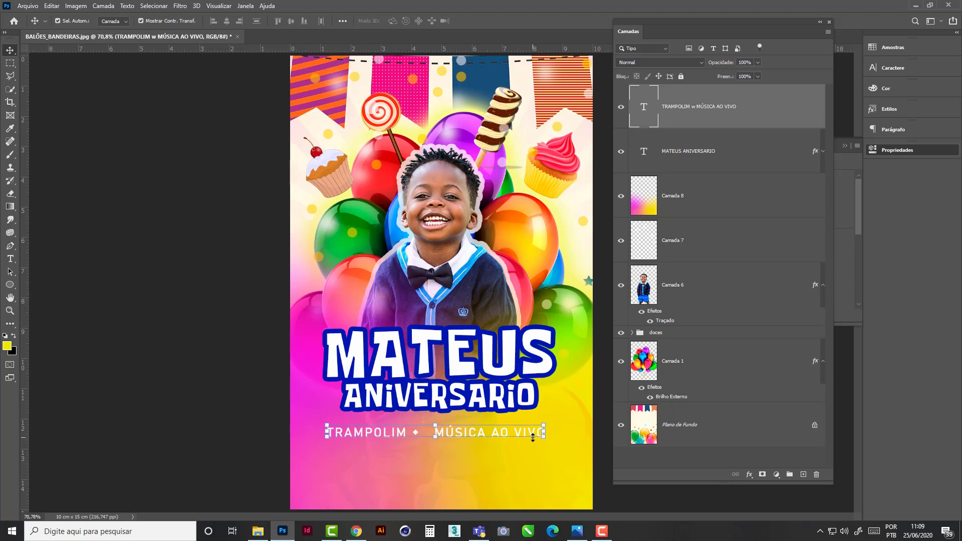
- Add a second line reading MÁGICAS E BRINCADEIRAS to the small text and move the block slightly closer to the title
{"action": "double_click", "coordinate": [532, 433]}
{"action": "left_click", "coordinate": [540, 431]}
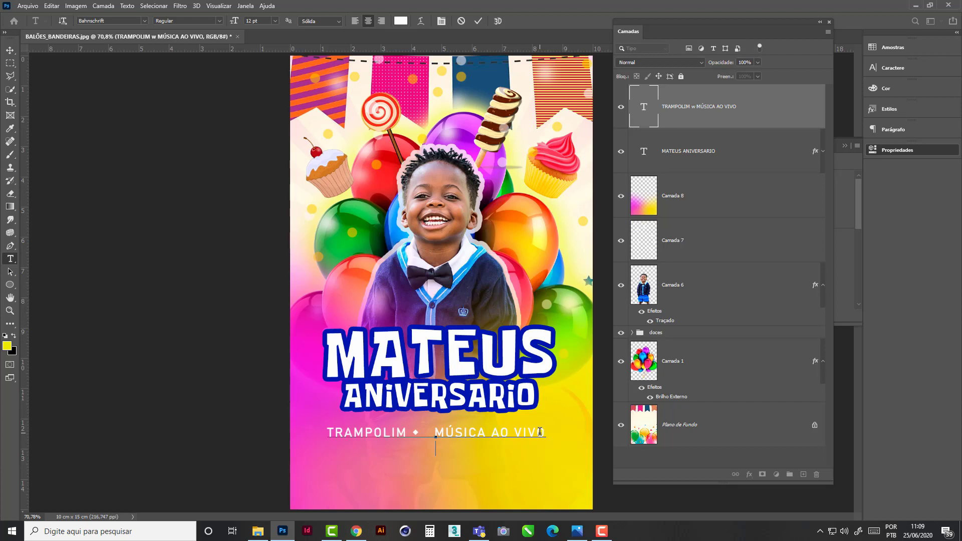
{"action": "type", "text": "MÁGICAS E BRI"}
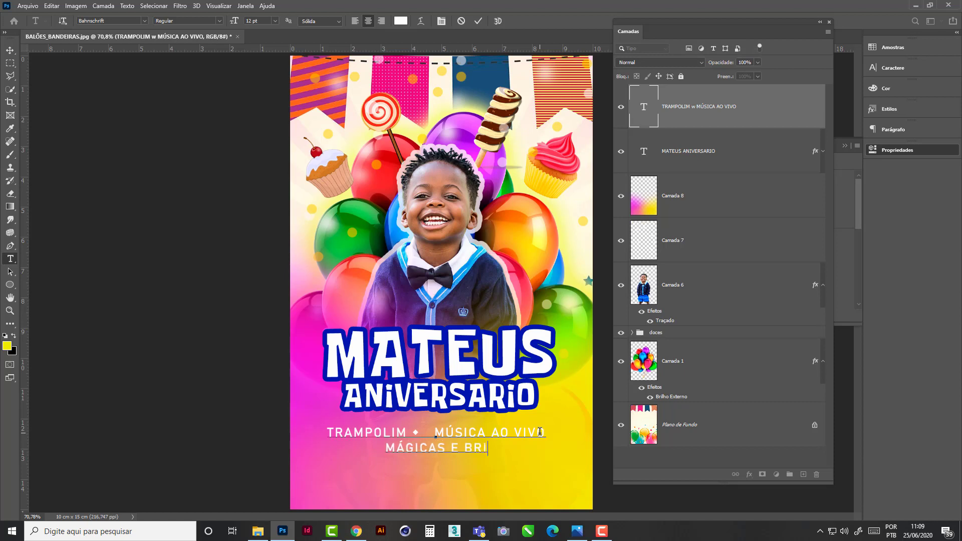
{"action": "type", "text": "NCADEIRAS"}
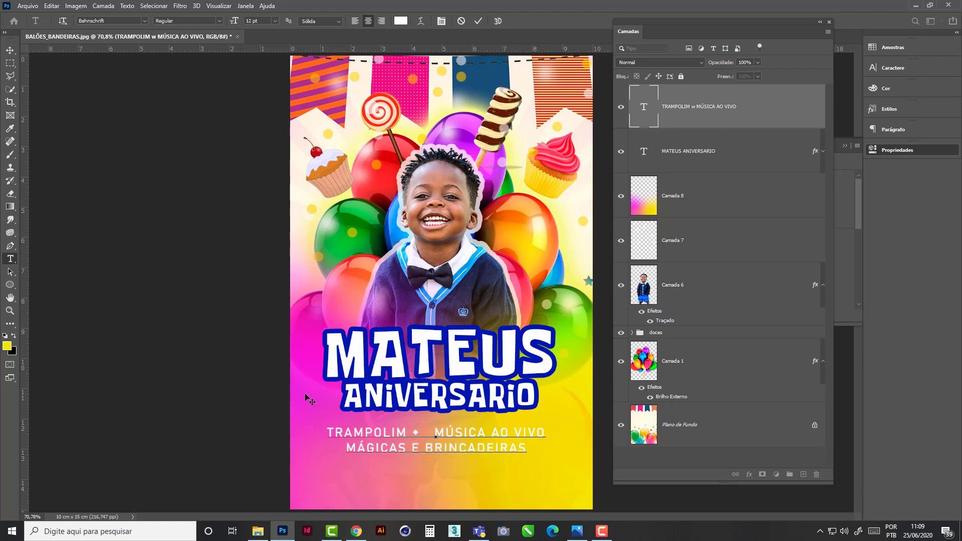
{"action": "left_click", "coordinate": [10, 50]}
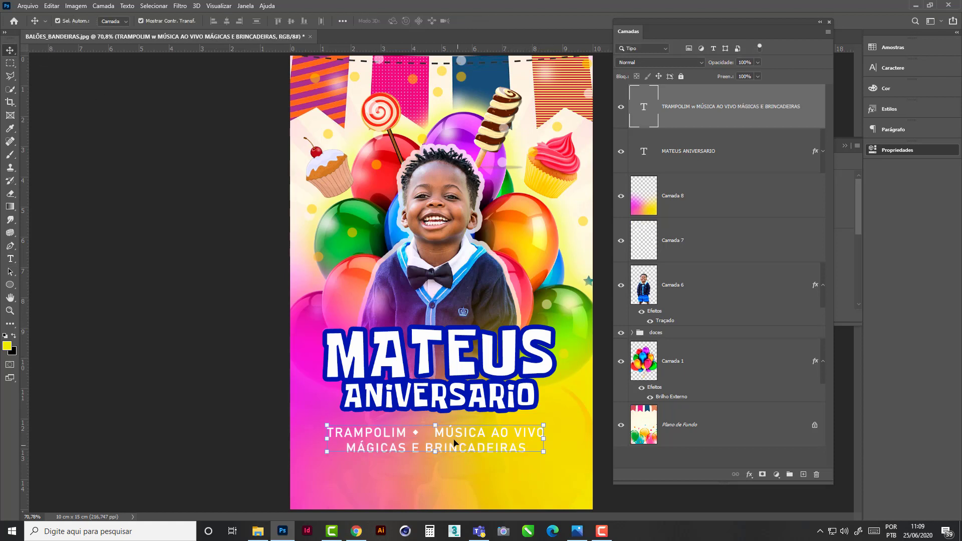
{"action": "left_click_drag", "start_coordinate": [454, 442], "coordinate": [458, 431]}
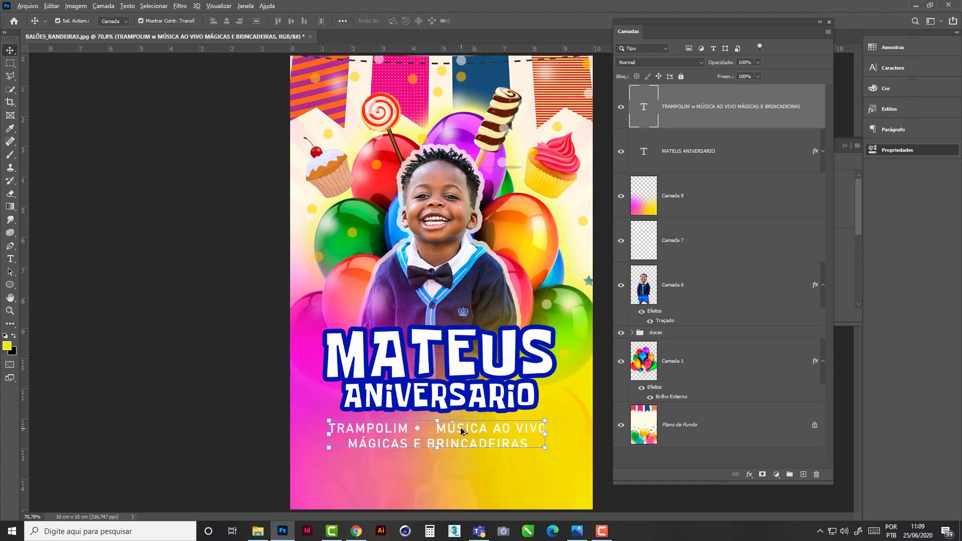
- Duplicate the two-line text block directly below the original and change the copy's font to cafeta
{"action": "left_click_drag", "start_coordinate": [457, 432], "coordinate": [454, 473]}
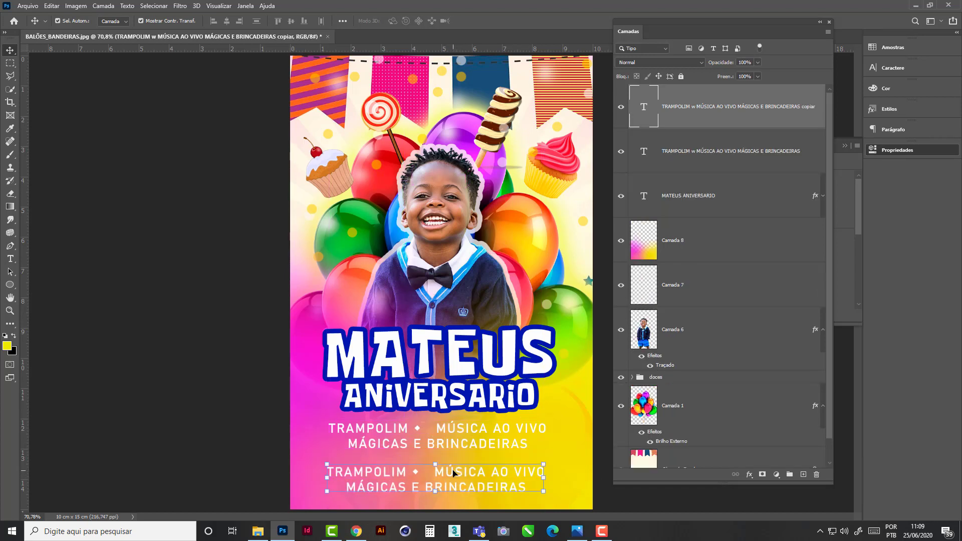
{"action": "double_click", "coordinate": [454, 474]}
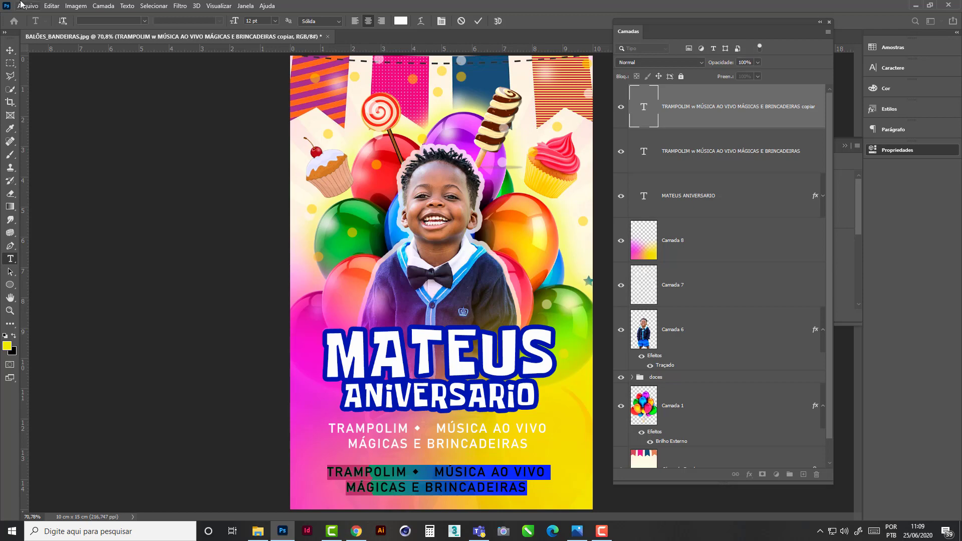
{"action": "left_click", "coordinate": [144, 21]}
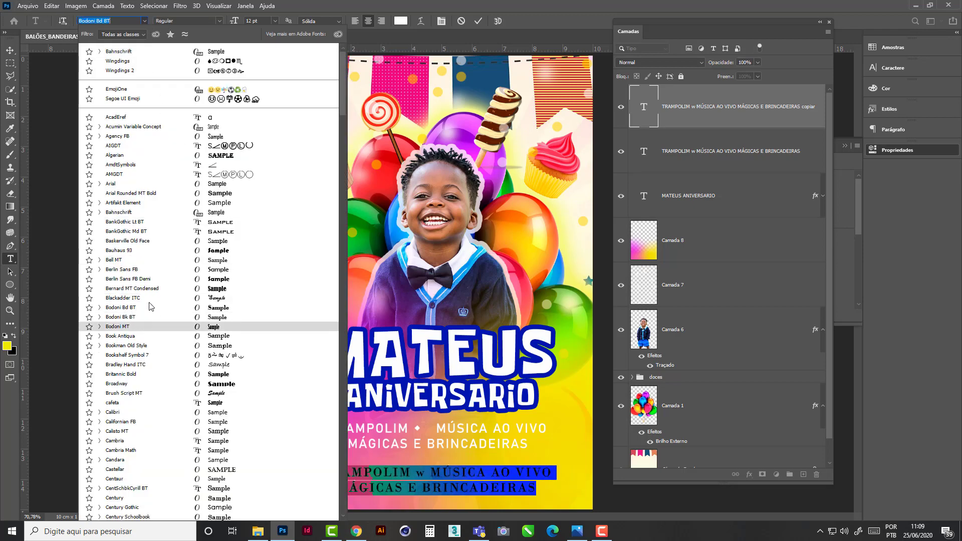
{"action": "left_click_drag", "start_coordinate": [344, 102], "coordinate": [348, 125]}
{"action": "left_click", "coordinate": [119, 259]}
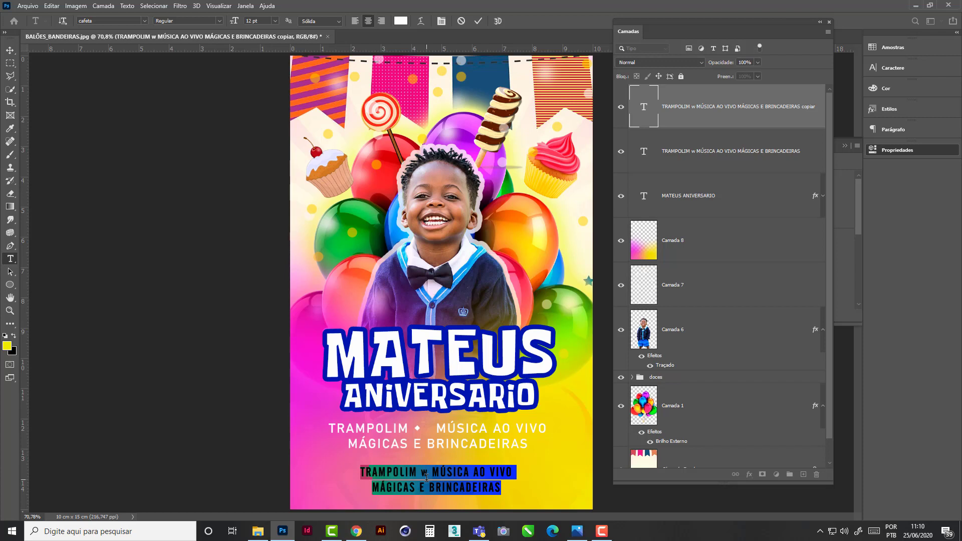
- Replace the copied two-line text with the time and date 14 h | 23 DE JUNHO, ending in a second vertical bar
{"action": "type", "text": "14"}
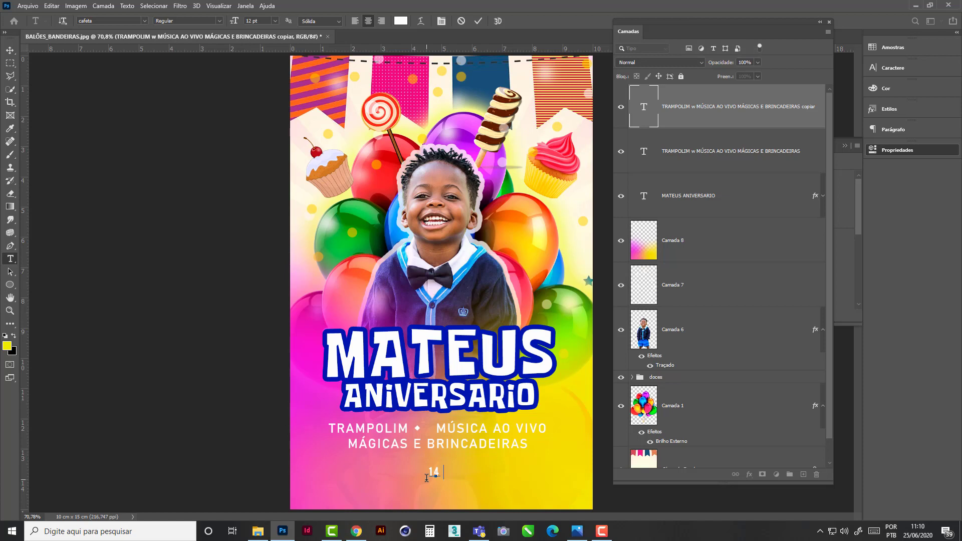
{"action": "type", "text": " h |"}
{"action": "type", "text": "23 de"}
{"action": "key", "text": "BackSpace"}
{"action": "key", "text": "BackSpace"}
{"action": "type", "text": "DE JUNHO"}
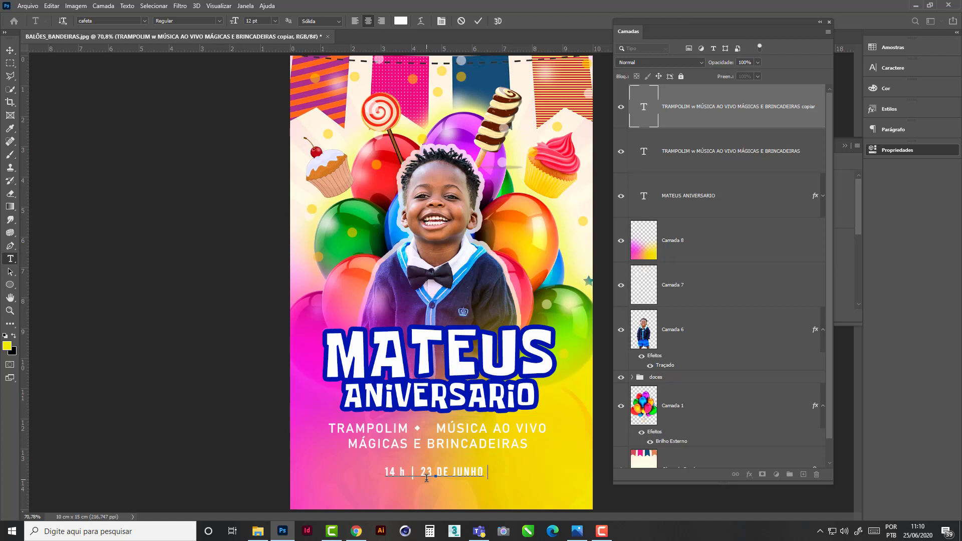
{"action": "type", "text": " |"}
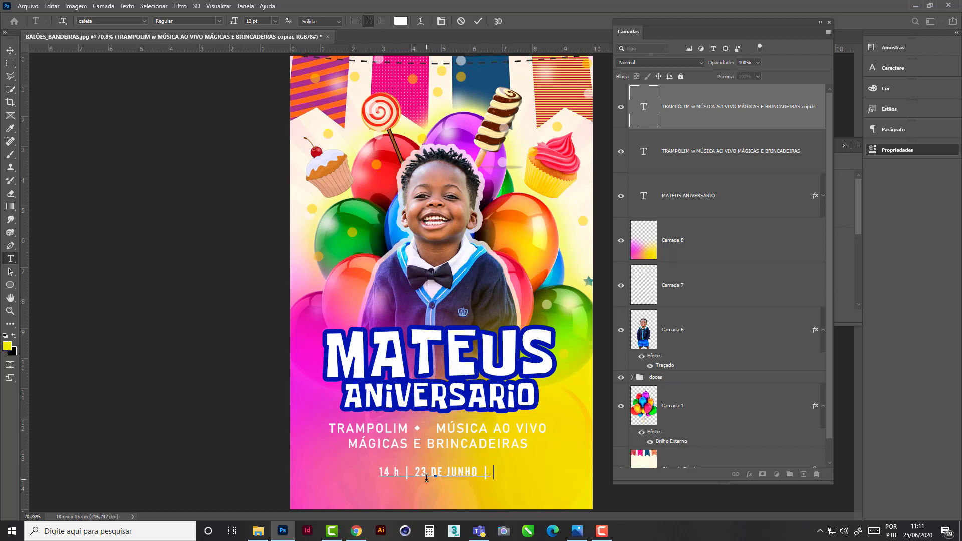
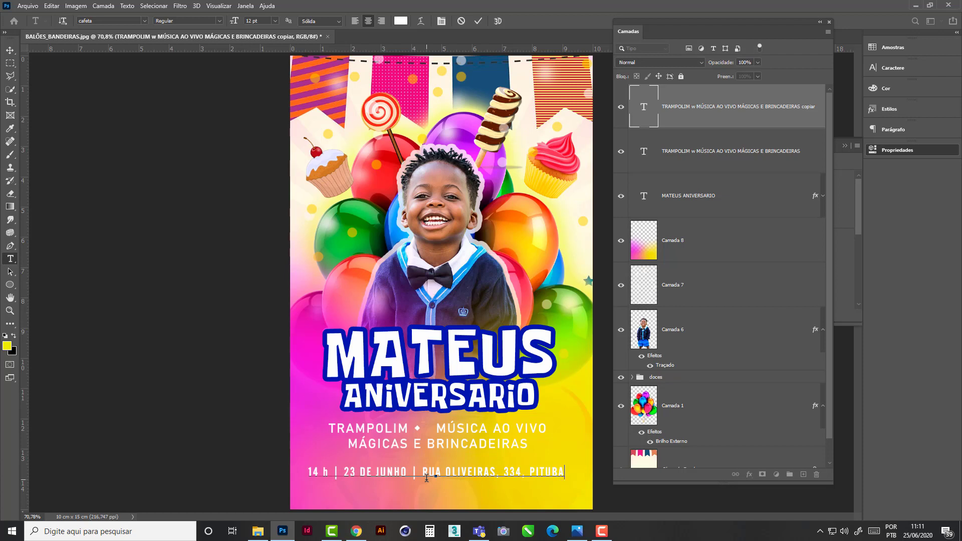
- Append the party's street address, number and district after the second vertical bar of the date line
{"action": "left_click", "coordinate": [196, 174]}
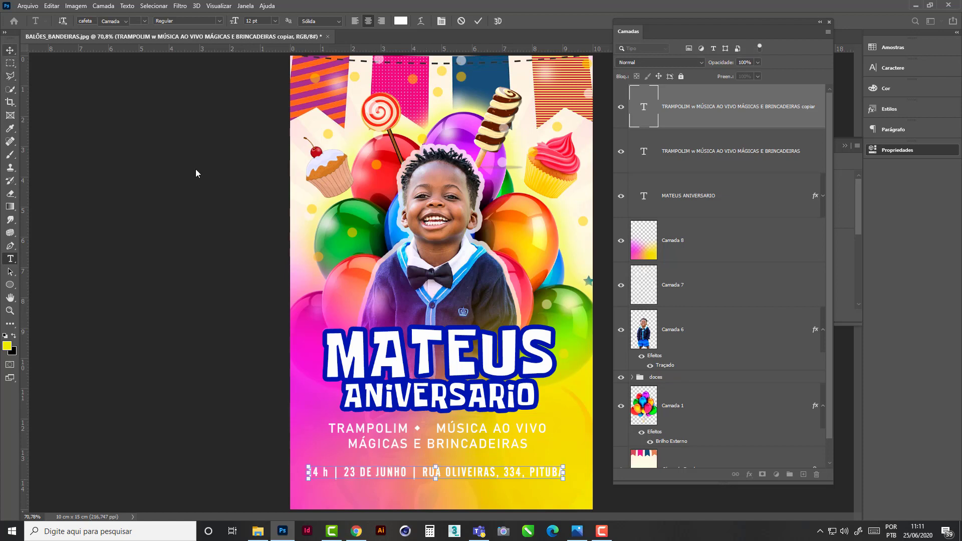
- Move the date and address line up slightly, duplicate it just below, and select all of the copy's text
{"action": "key", "text": "v"}
{"action": "left_click_drag", "start_coordinate": [461, 478], "coordinate": [459, 494]}
{"action": "double_click", "coordinate": [459, 495]}
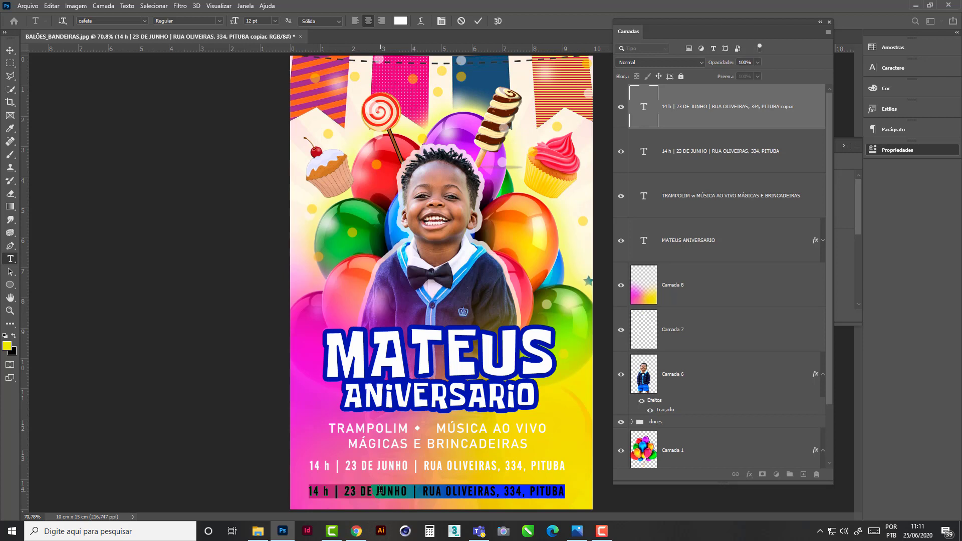
- Replace the duplicated line's text with the party's instagram.com profile address in capitals
{"action": "type", "text": "INSTA"}
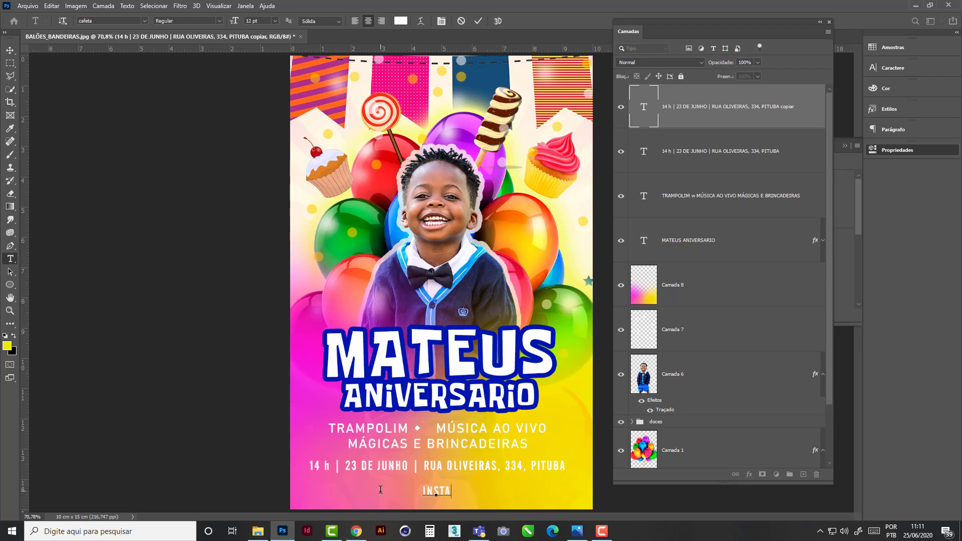
{"action": "type", "text": "GRAM.COM"}
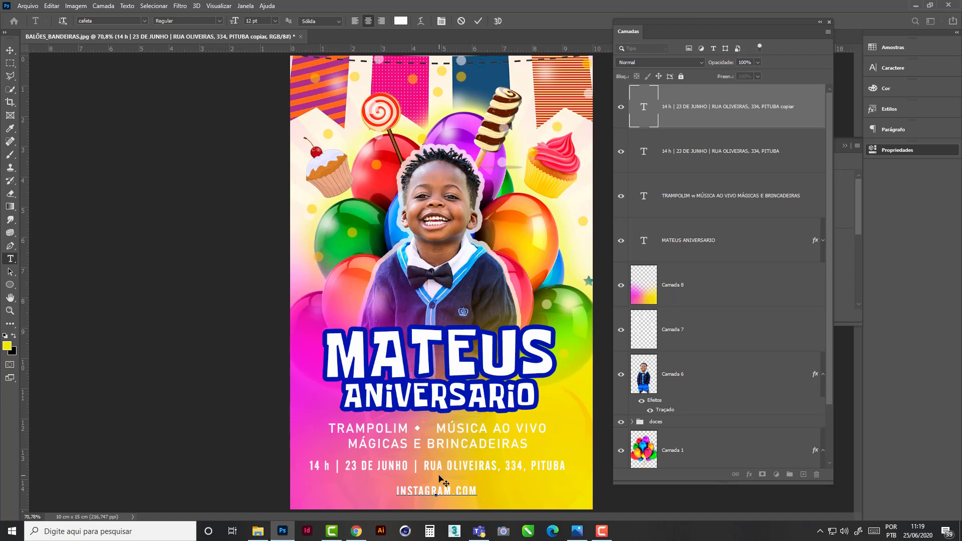
{"action": "type", "text": "'"}
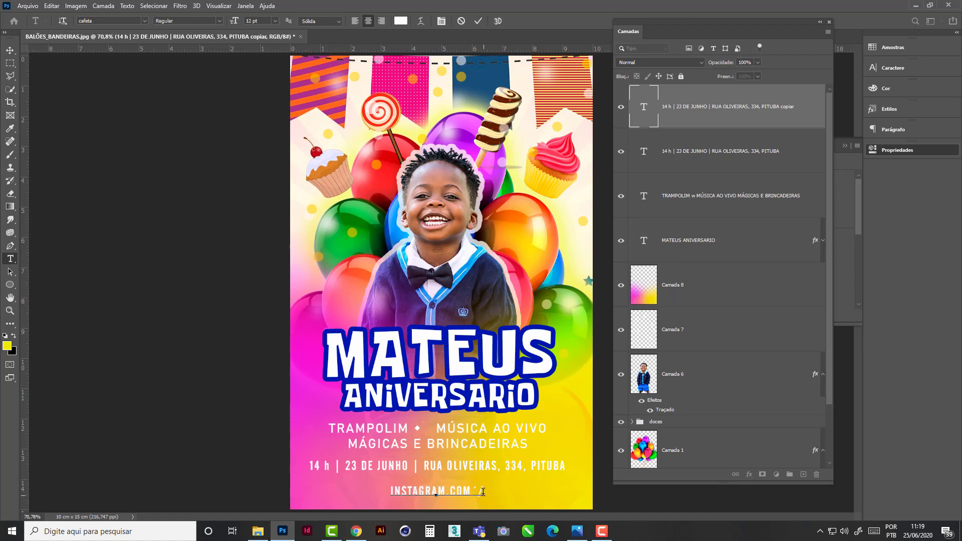
{"action": "key", "text": "BackSpace"}
{"action": "key", "text": "BackSpace"}
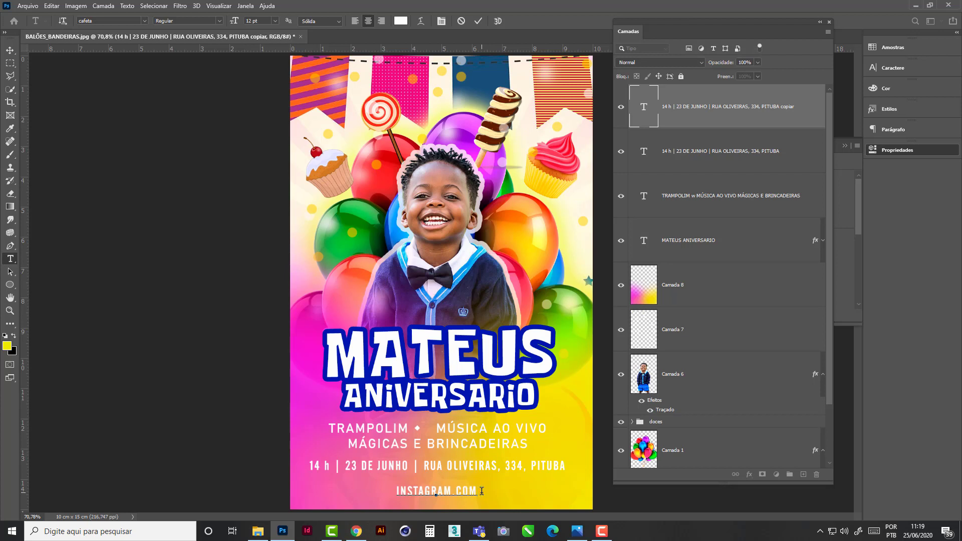
{"action": "type", "text": "/"}
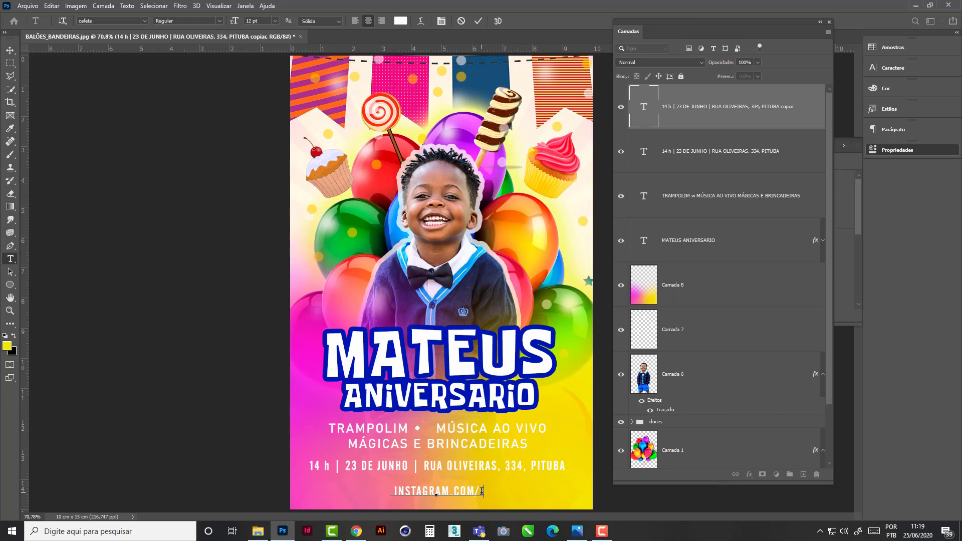
{"action": "type", "text": "MATEUS"}
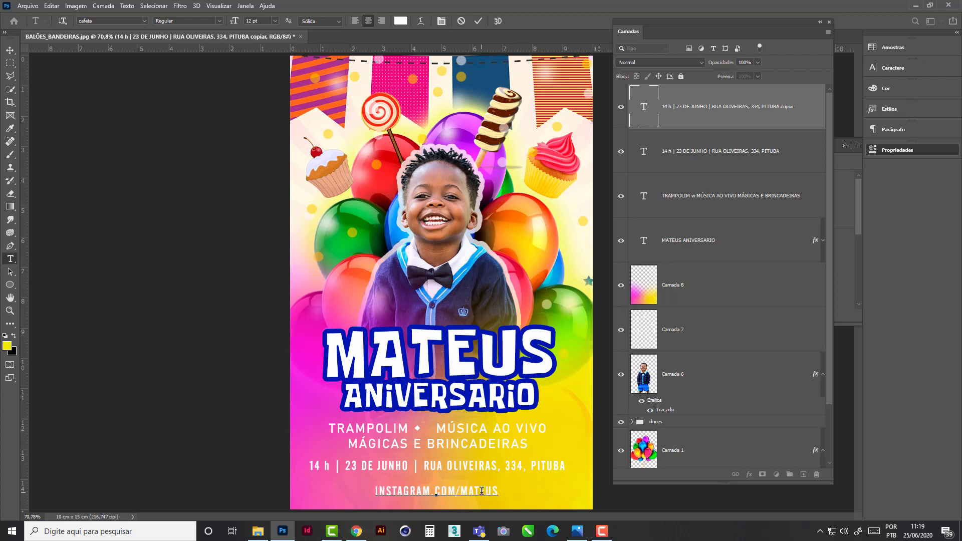
{"action": "type", "text": "_FESTA"}
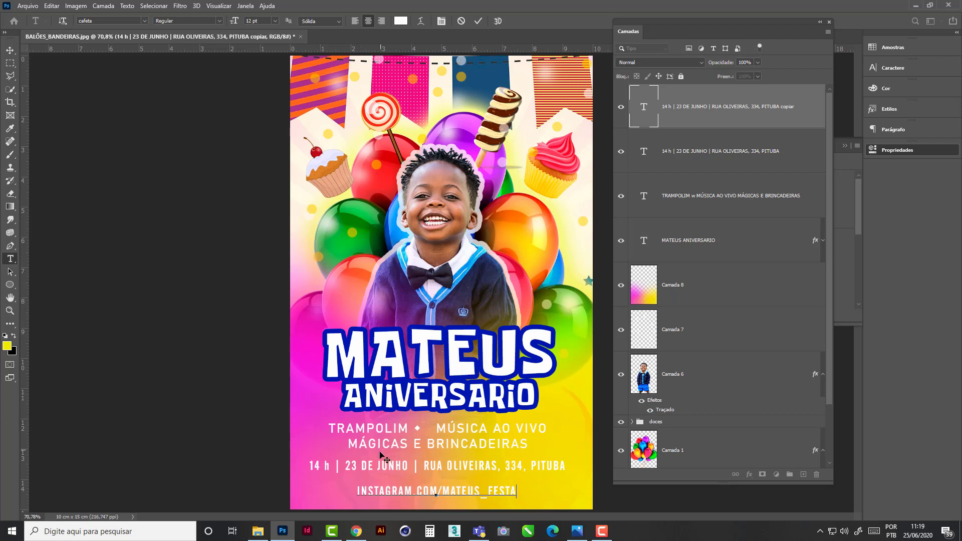
- Set the whole Instagram address line to 9 pt
{"action": "left_click_drag", "start_coordinate": [357, 491], "coordinate": [523, 497]}
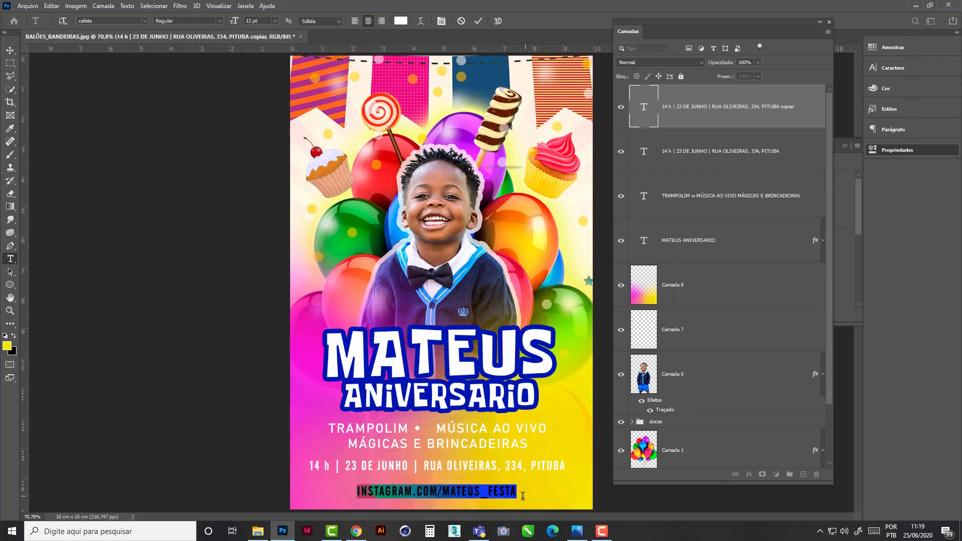
{"action": "left_click", "coordinate": [275, 21]}
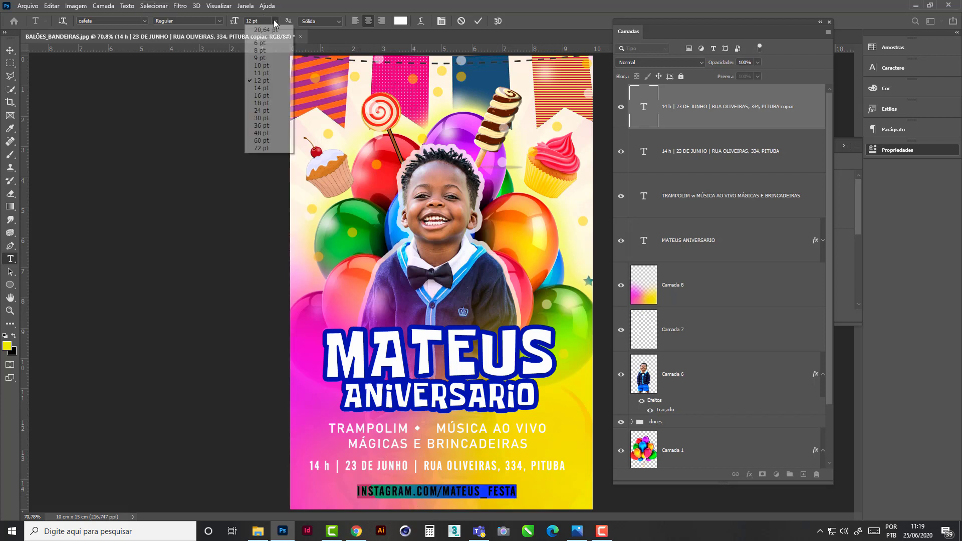
{"action": "left_click", "coordinate": [260, 58]}
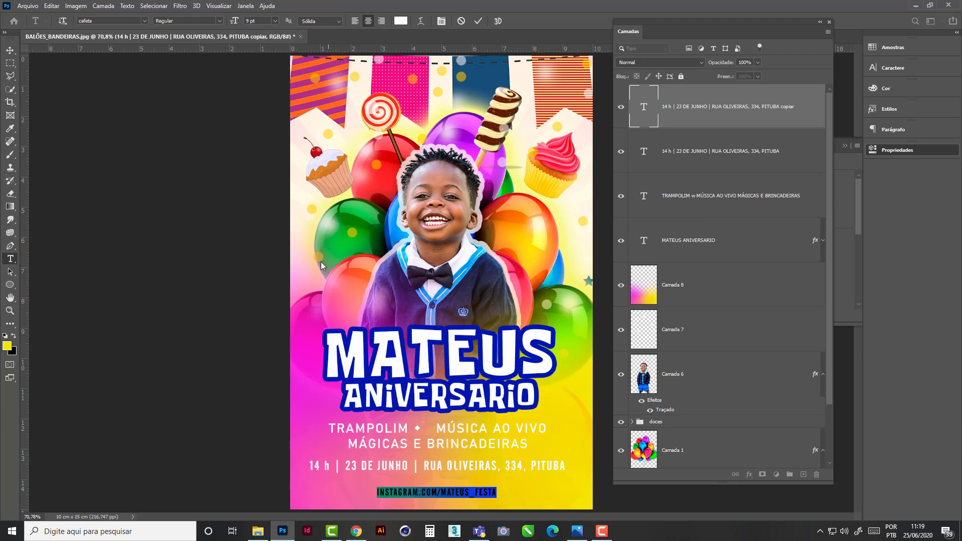
{"action": "left_click", "coordinate": [16, 51]}
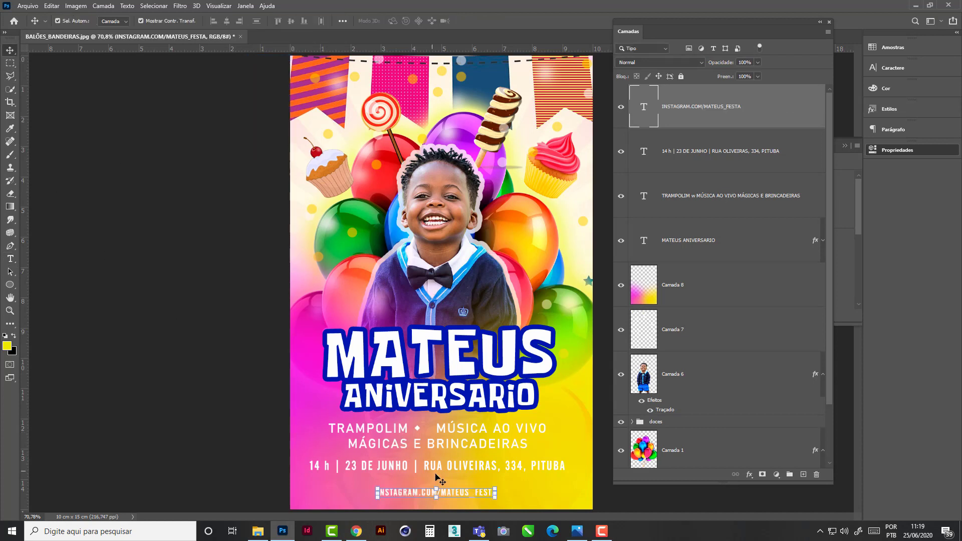
- Duplicate the Instagram address line to its right and change INSTAGRAM to FACEBOOK in the copy
{"action": "left_click_drag", "start_coordinate": [449, 495], "coordinate": [526, 498]}
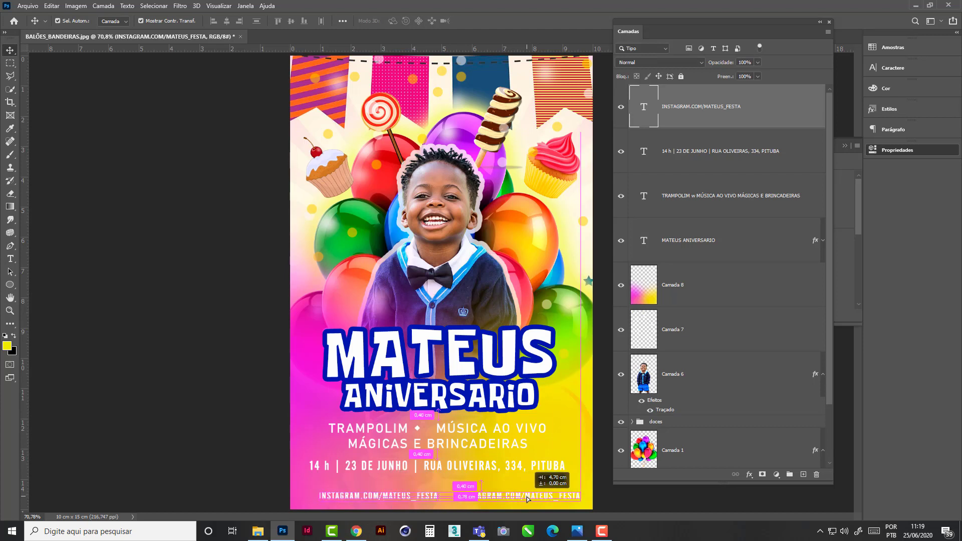
{"action": "double_click", "coordinate": [496, 497]}
{"action": "left_click", "coordinate": [496, 496]}
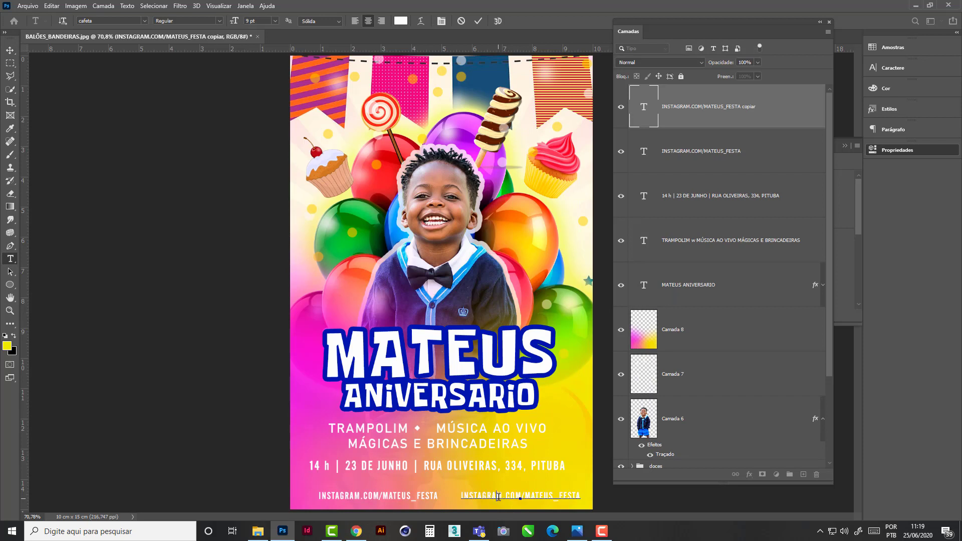
{"action": "left_click_drag", "start_coordinate": [503, 496], "coordinate": [449, 497]}
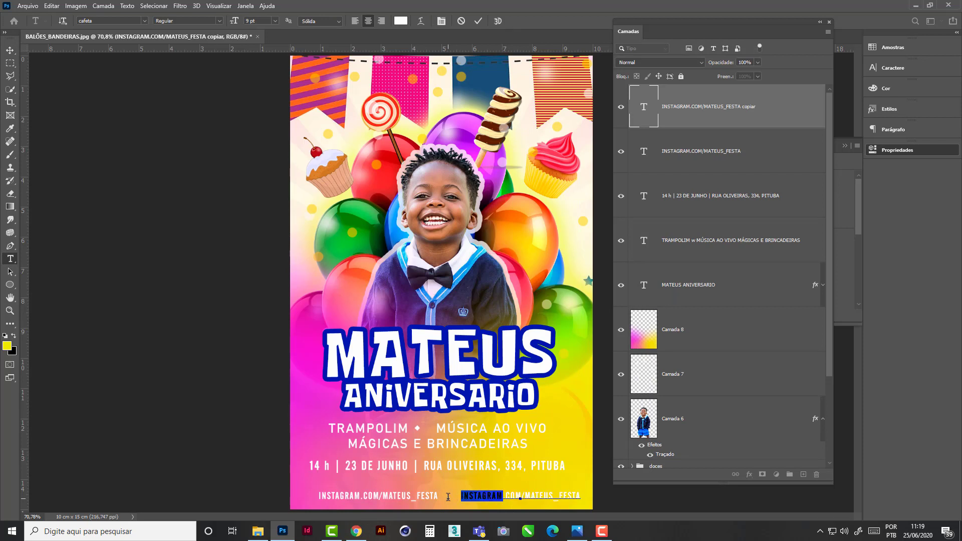
{"action": "type", "text": "FACEBO"}
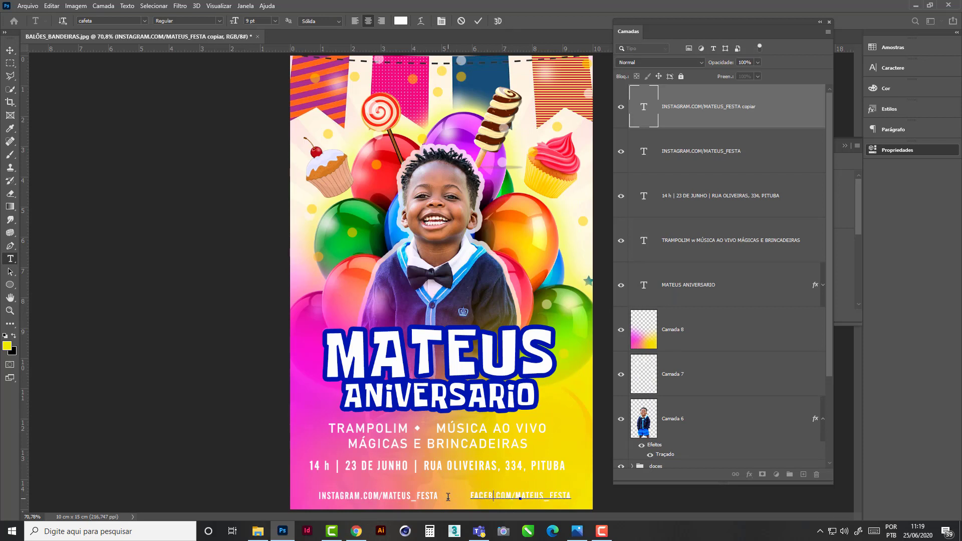
{"action": "type", "text": "OK"}
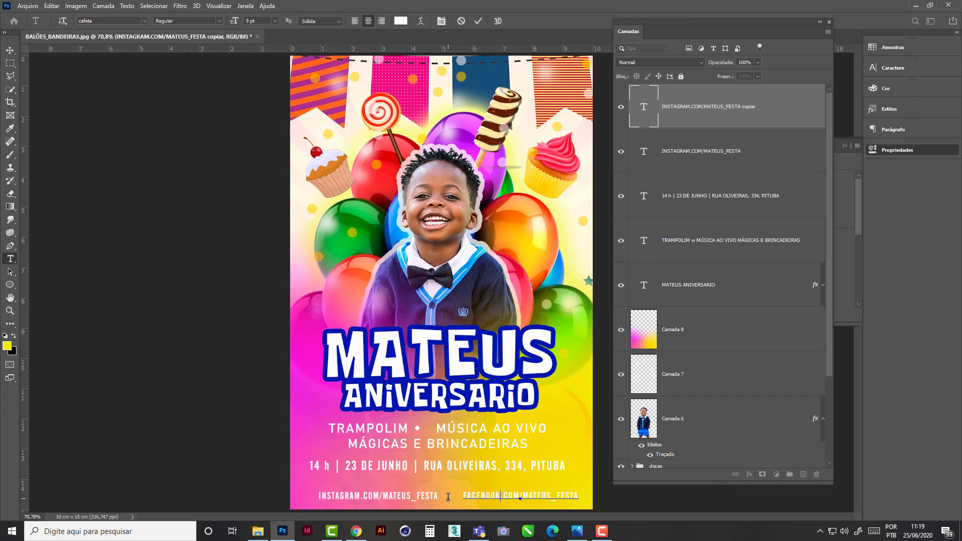
{"action": "left_click", "coordinate": [10, 51]}
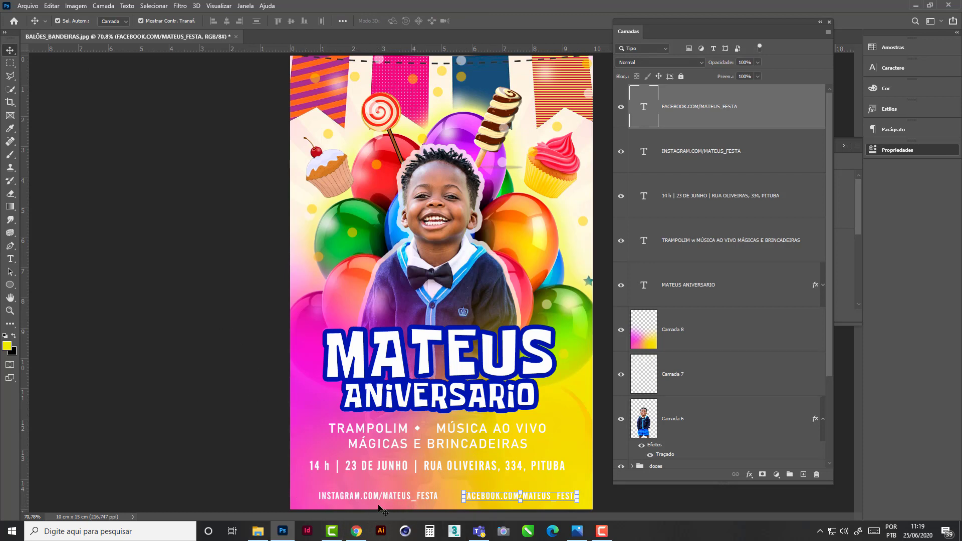
{"action": "left_click", "coordinate": [111, 191]}
- Place the INSTAGRAM PSD as an embedded file and scale it to about 5.31% just before the Instagram address
{"action": "left_click", "coordinate": [29, 6]}
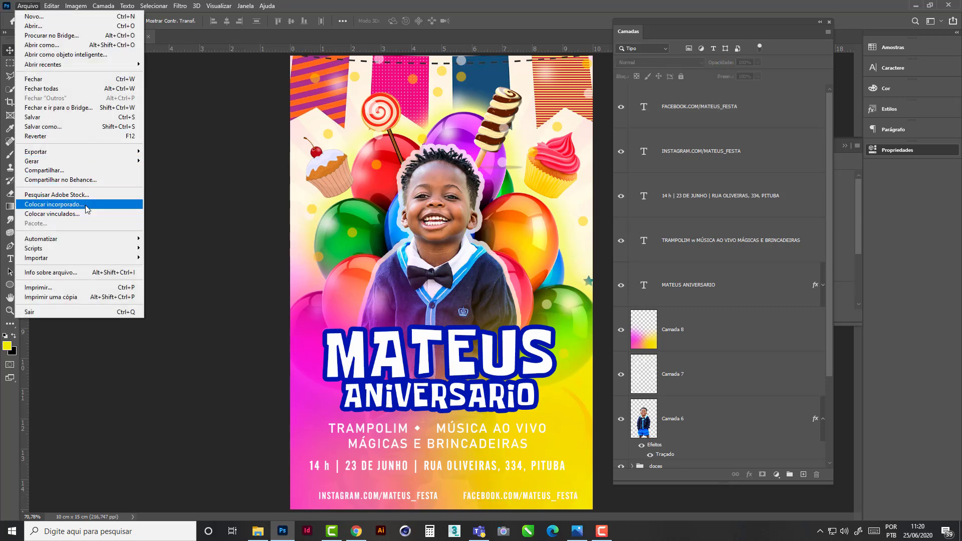
{"action": "left_click", "coordinate": [55, 204]}
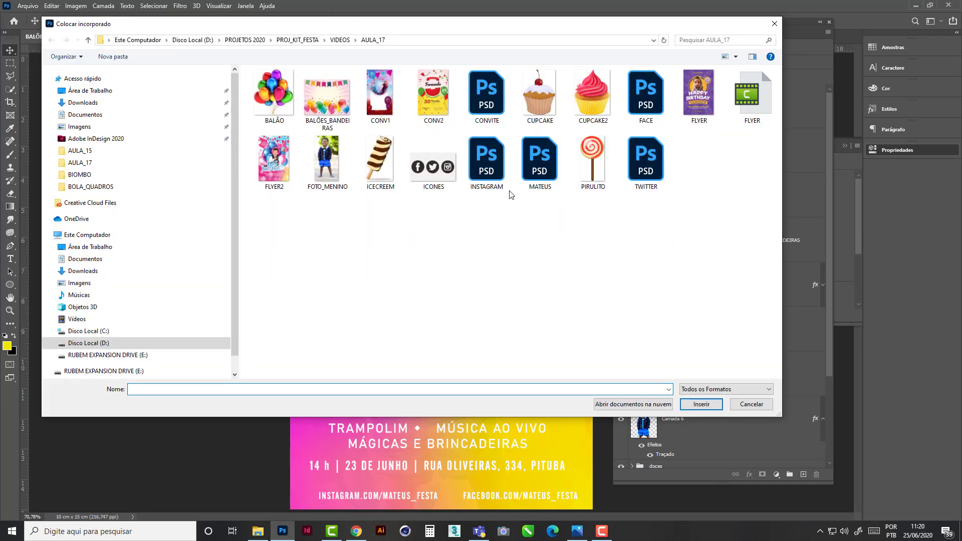
{"action": "double_click", "coordinate": [493, 175]}
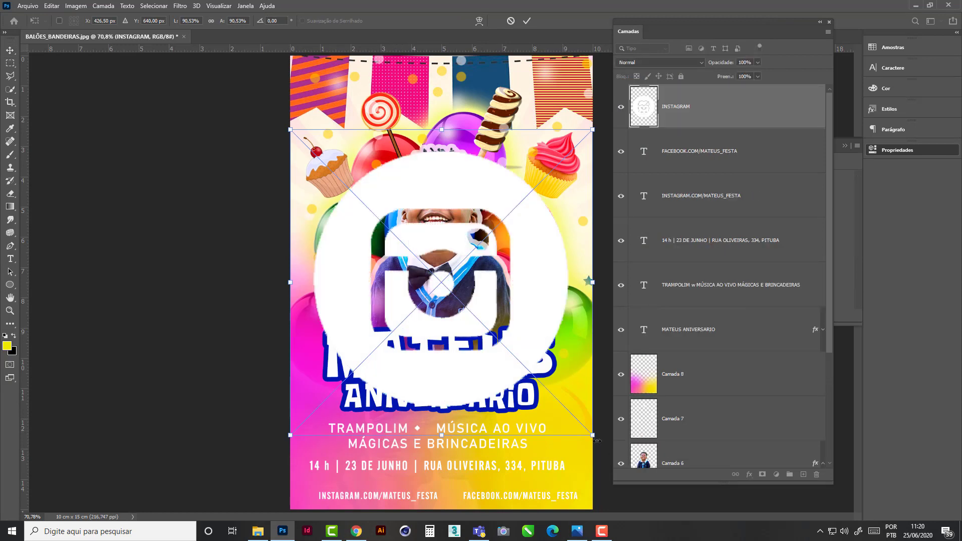
{"action": "left_click_drag", "start_coordinate": [593, 436], "coordinate": [317, 500]}
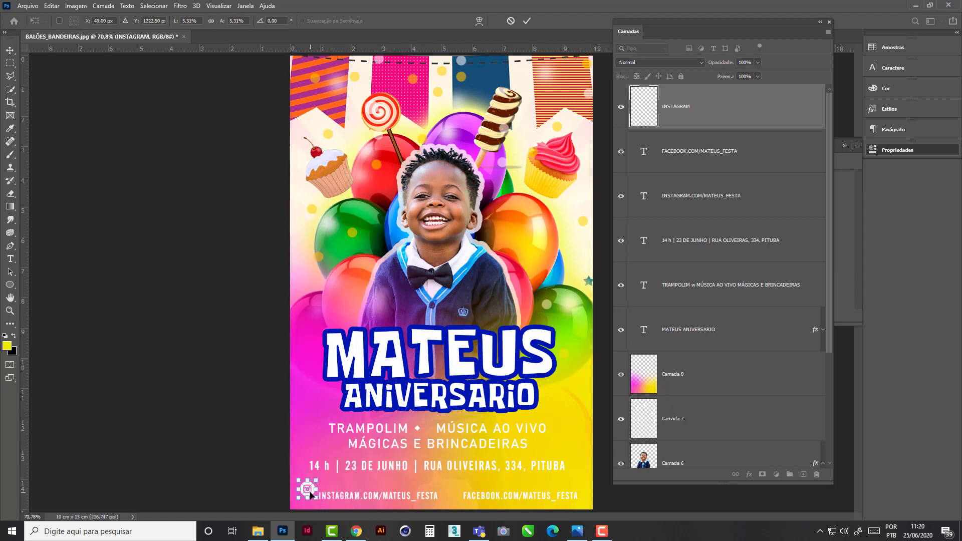
{"action": "key", "text": "Return"}
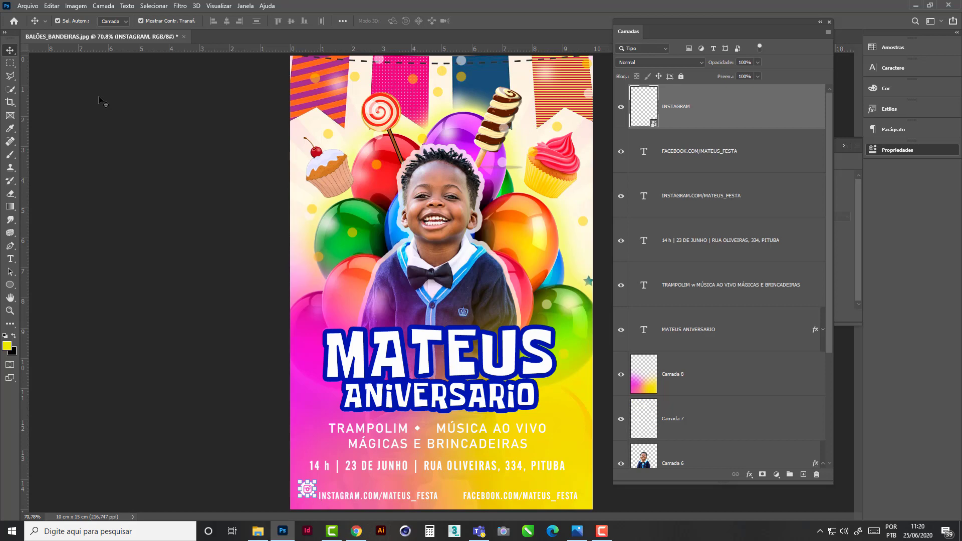
- Place the FACE PSD as an embedded file and scale it to about 7.75% at the start of the Facebook address
{"action": "left_click", "coordinate": [28, 6]}
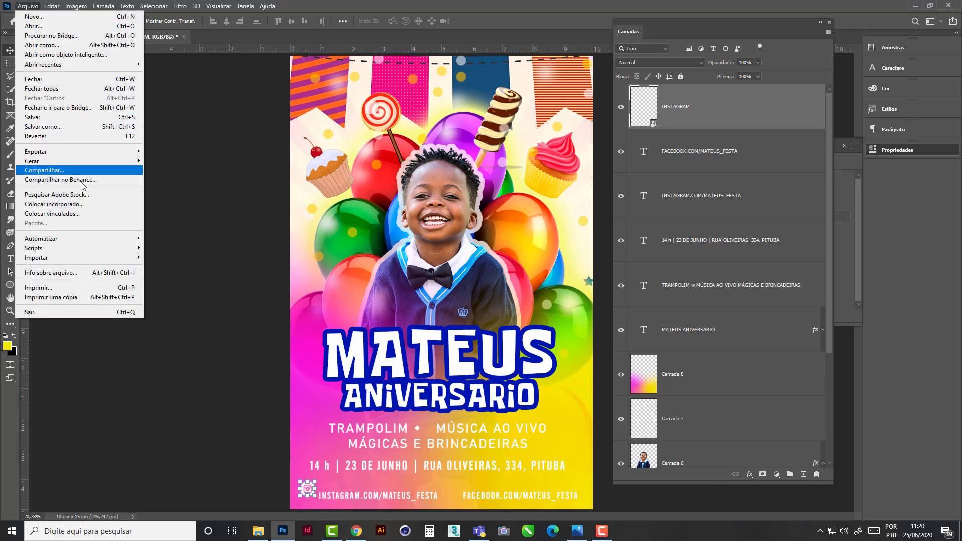
{"action": "left_click", "coordinate": [83, 204]}
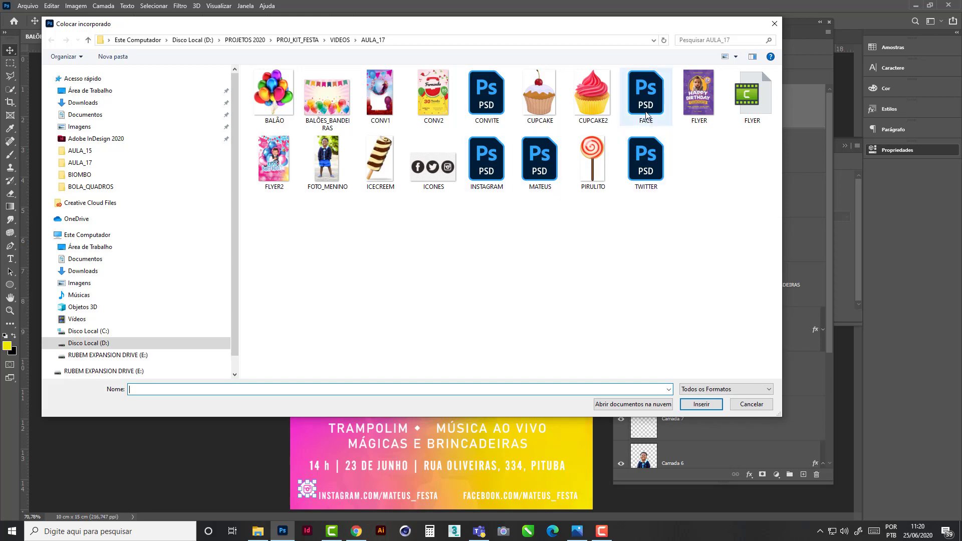
{"action": "double_click", "coordinate": [646, 94]}
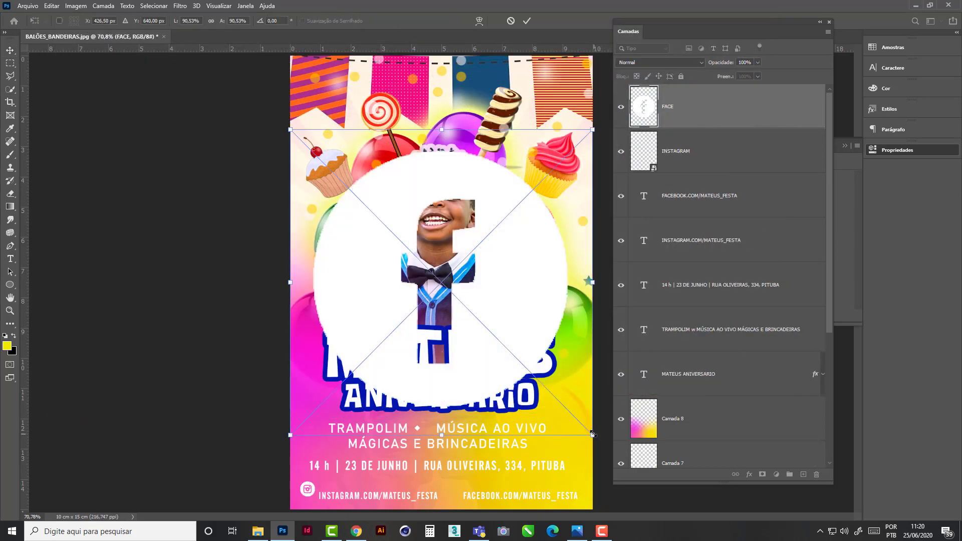
{"action": "left_click_drag", "start_coordinate": [582, 424], "coordinate": [463, 493]}
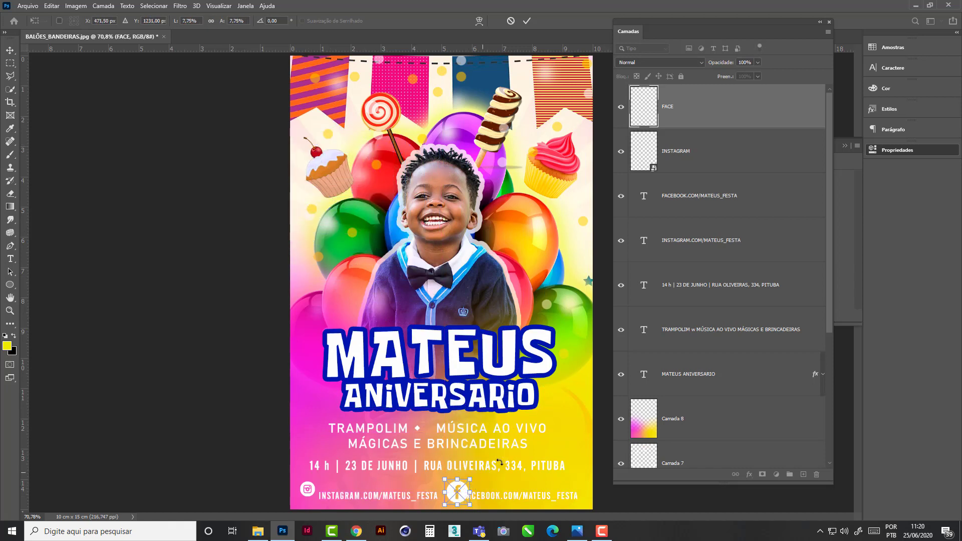
{"action": "key", "text": "Return"}
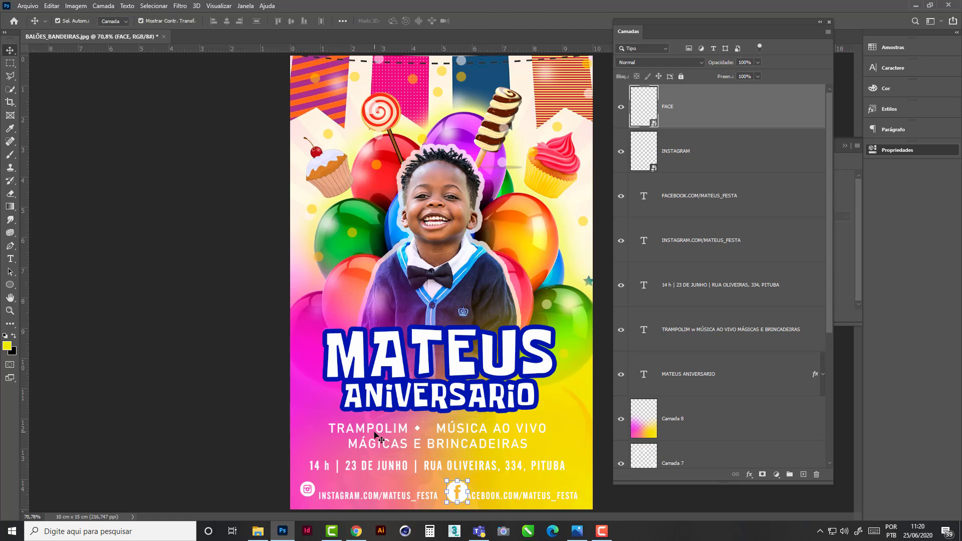
- Remove the spaces on both sides of the diamond symbol between TRAMPOLIM and MÚSICA AO VIVO
{"action": "left_click", "coordinate": [375, 433]}
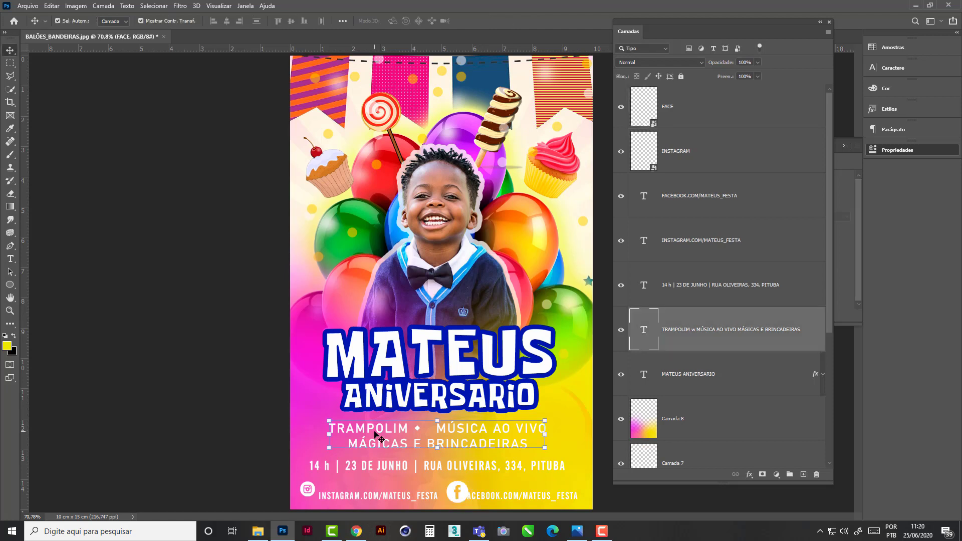
{"action": "double_click", "coordinate": [437, 432]}
{"action": "left_click", "coordinate": [437, 431]}
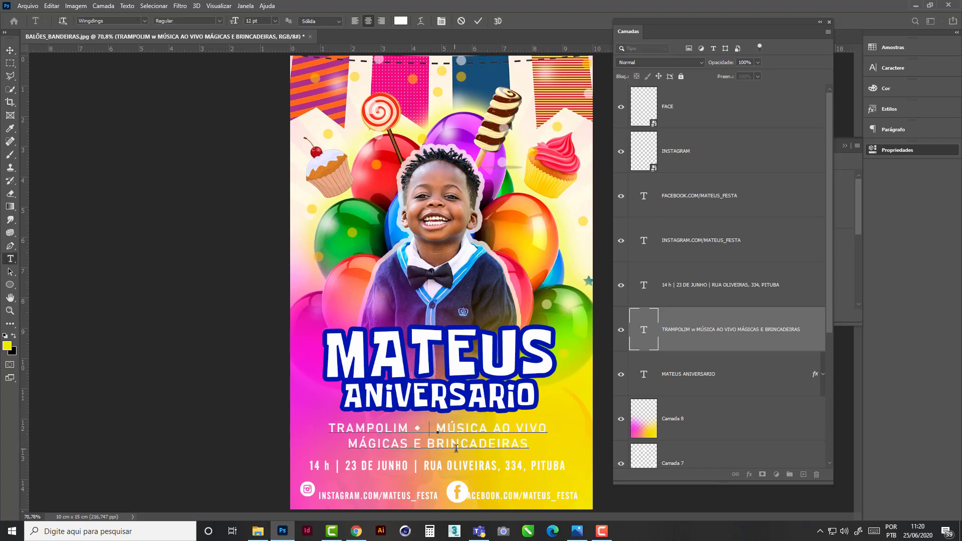
{"action": "key", "text": "BackSpace"}
{"action": "left_click", "coordinate": [421, 429]}
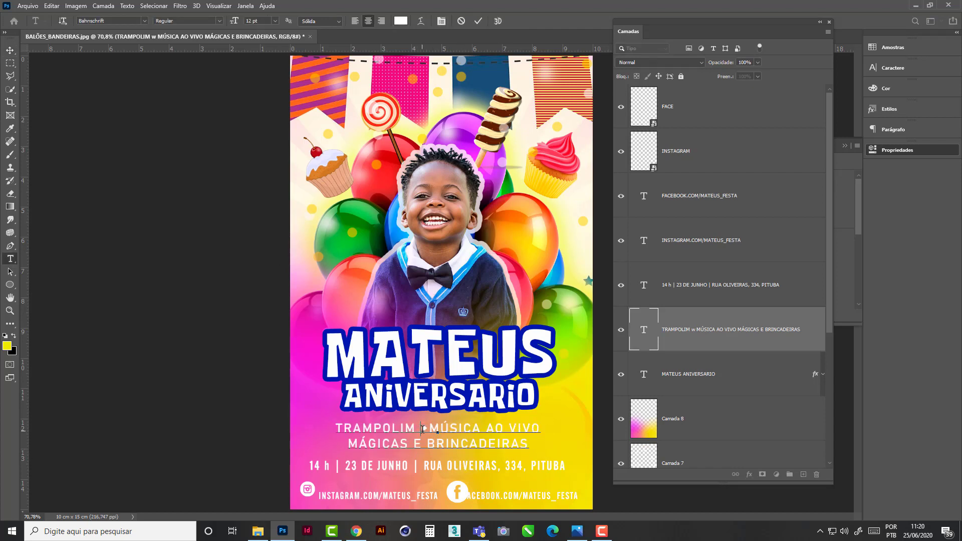
{"action": "key", "text": "BackSpace"}
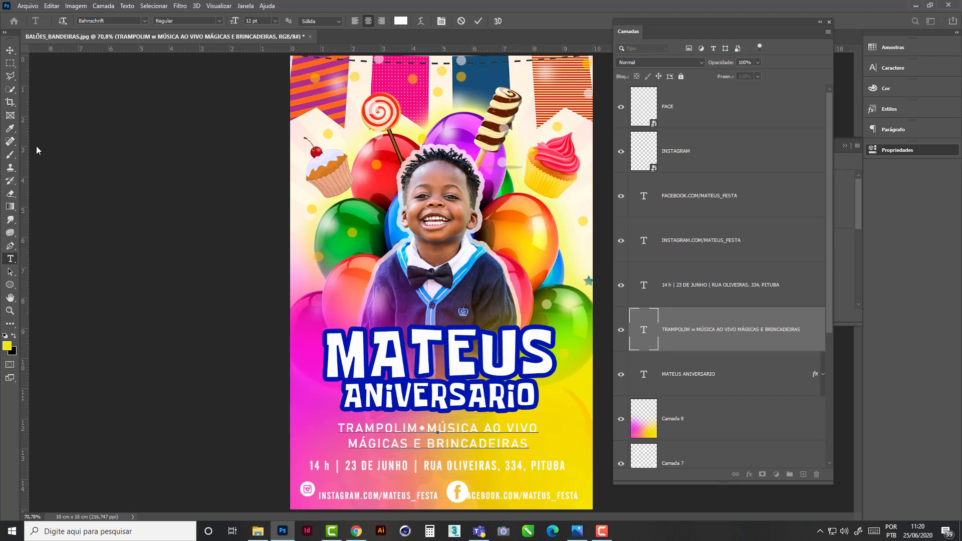
{"action": "left_click", "coordinate": [10, 51]}
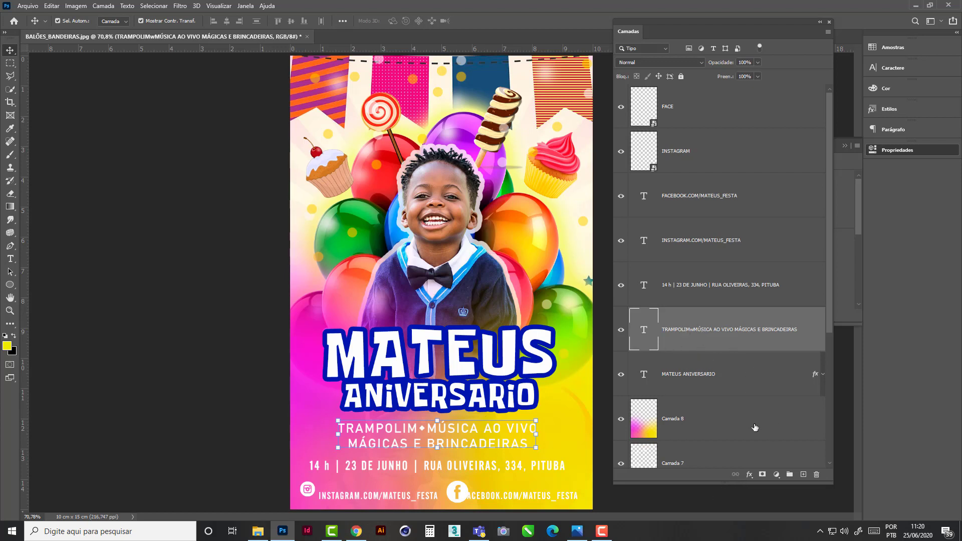
- Add a purple Multiply drop shadow to the party details text: 77% opacity, 30° angle, 4 px distance, 5% spread, 5 px size
{"action": "left_click", "coordinate": [751, 474]}
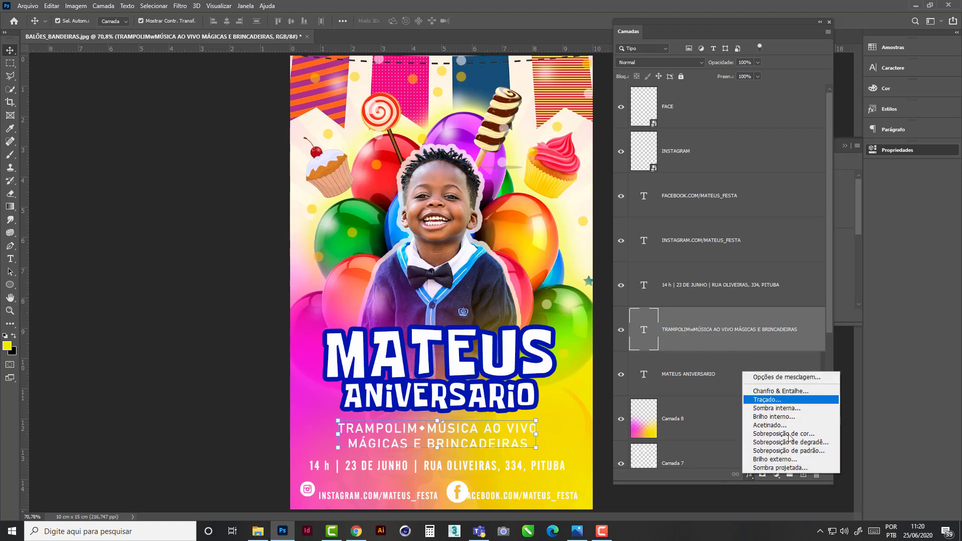
{"action": "left_click", "coordinate": [799, 470]}
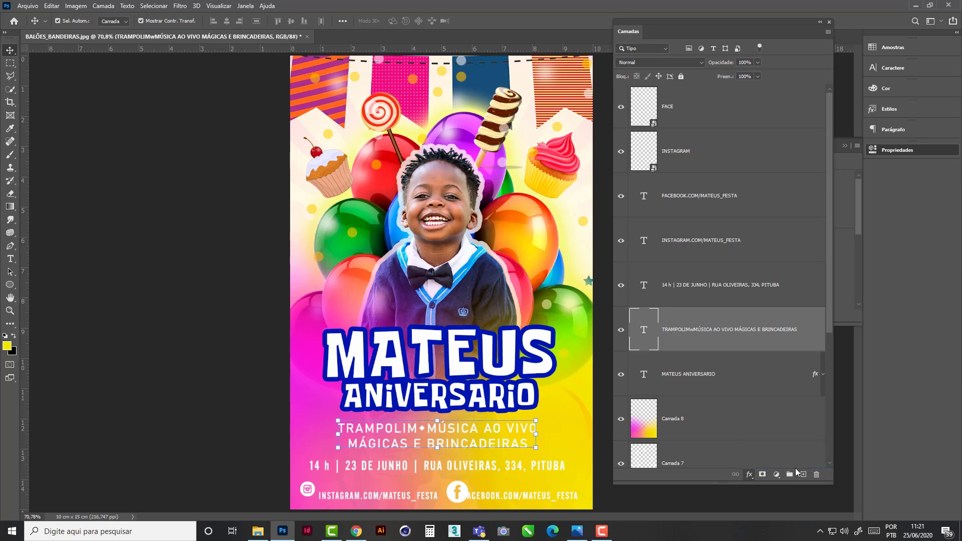
{"action": "left_click_drag", "start_coordinate": [643, 75], "coordinate": [437, 76]}
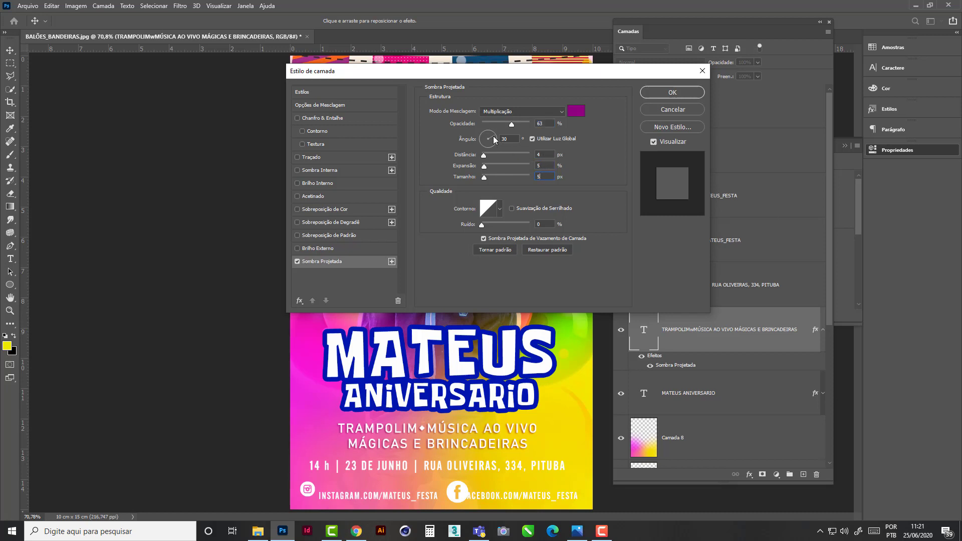
{"action": "left_click", "coordinate": [520, 128]}
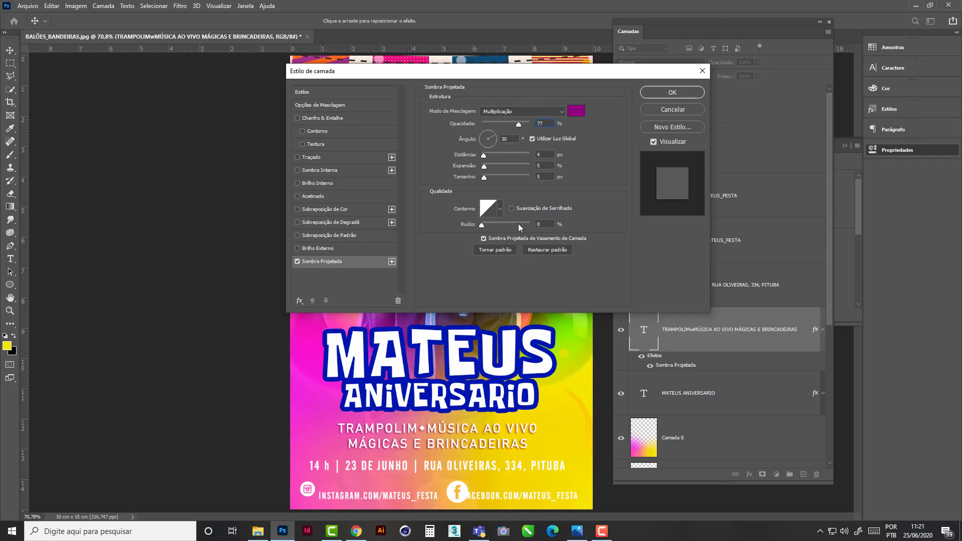
{"action": "left_click", "coordinate": [653, 96]}
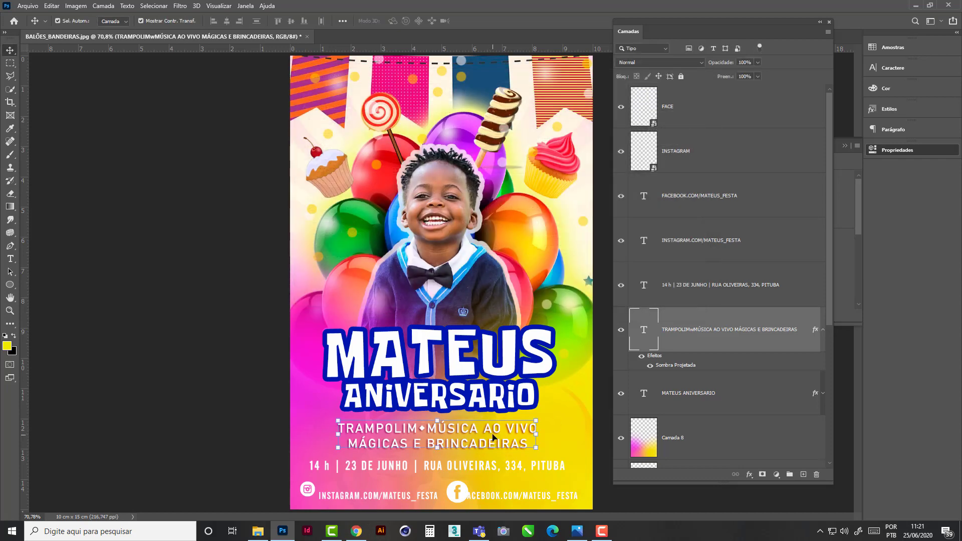
{"action": "left_click_drag", "start_coordinate": [489, 428], "coordinate": [490, 430]}
- Set the whole date and address line to 10 pt
{"action": "left_click", "coordinate": [461, 473]}
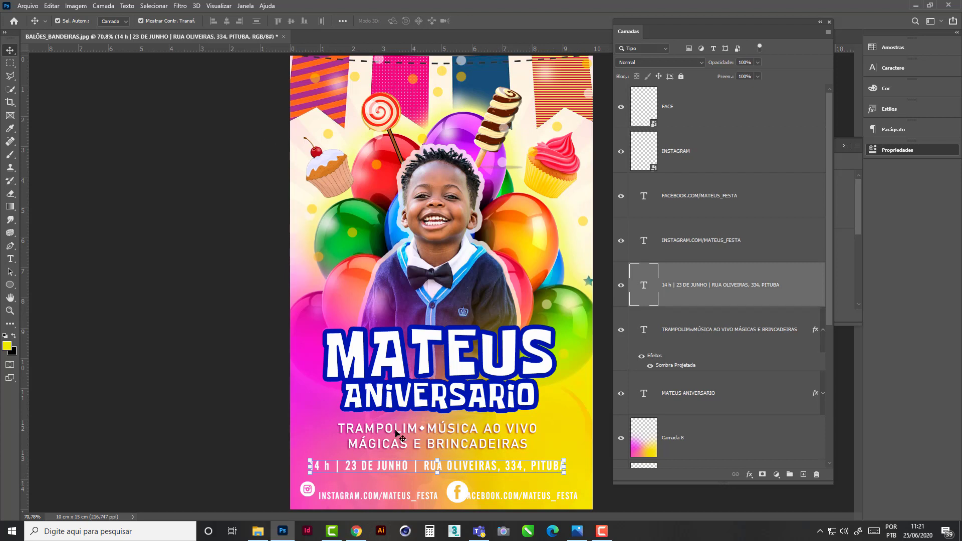
{"action": "double_click", "coordinate": [454, 469]}
{"action": "left_click", "coordinate": [454, 468]}
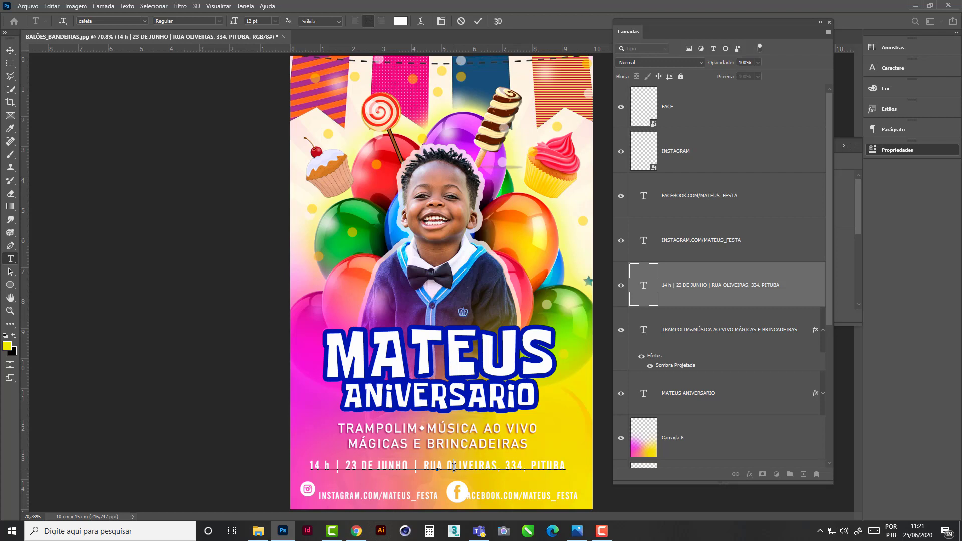
{"action": "triple_click", "coordinate": [365, 468]}
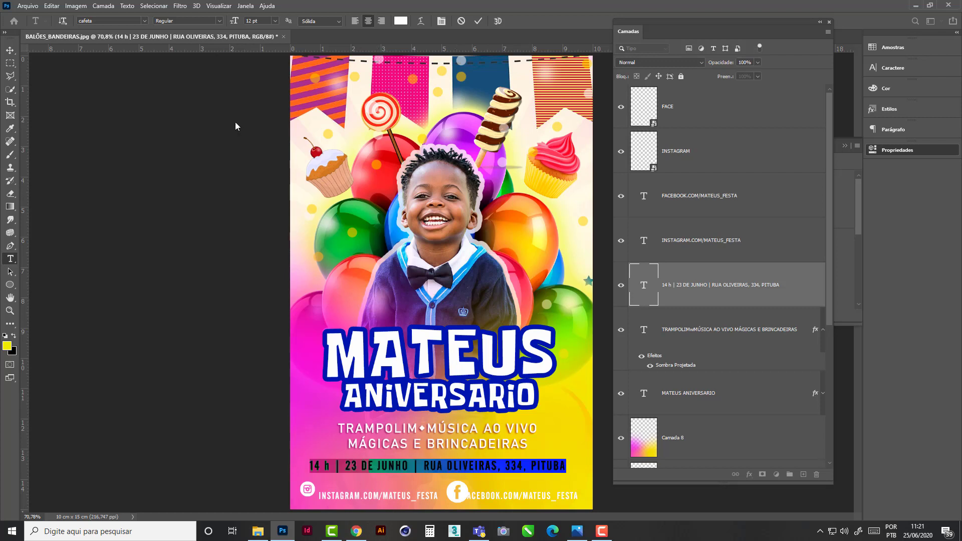
{"action": "left_click", "coordinate": [275, 22]}
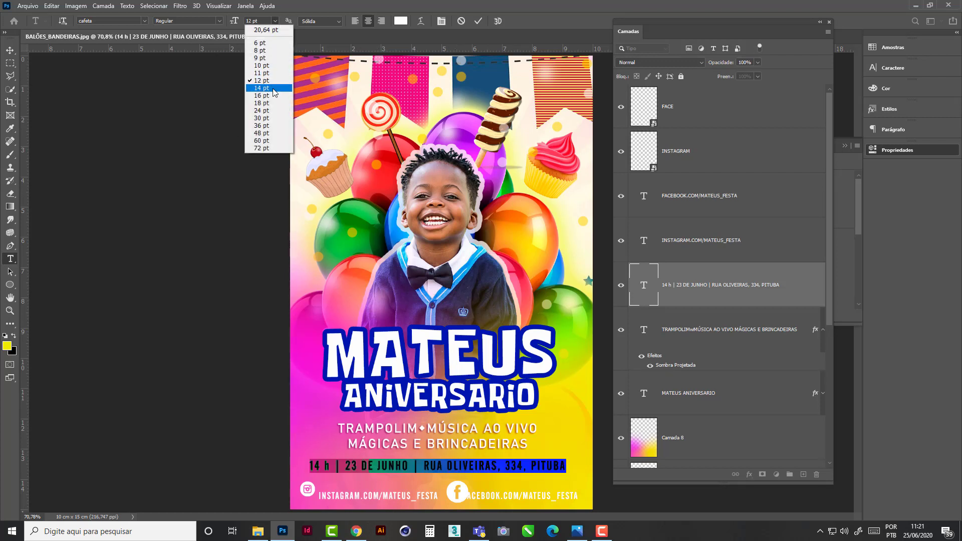
{"action": "left_click", "coordinate": [273, 65]}
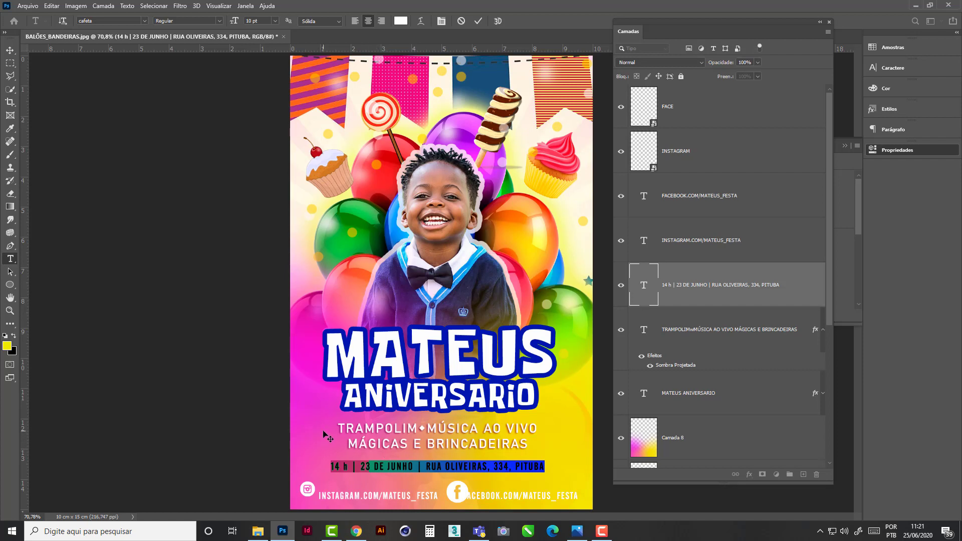
- Recolour the date and address line to dark blue #0e1bb7
{"action": "left_click", "coordinate": [401, 21]}
{"action": "left_click_drag", "start_coordinate": [179, 168], "coordinate": [182, 136]}
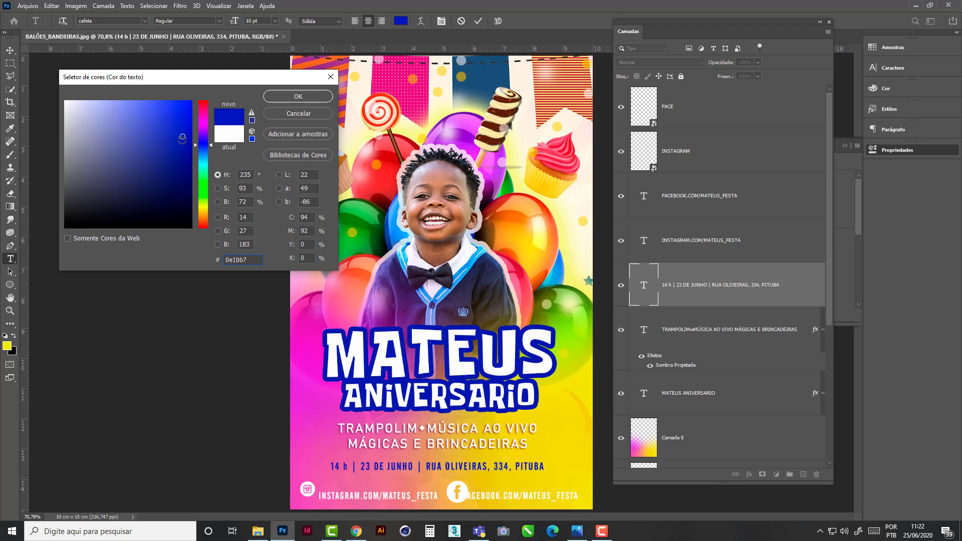
{"action": "left_click", "coordinate": [298, 97]}
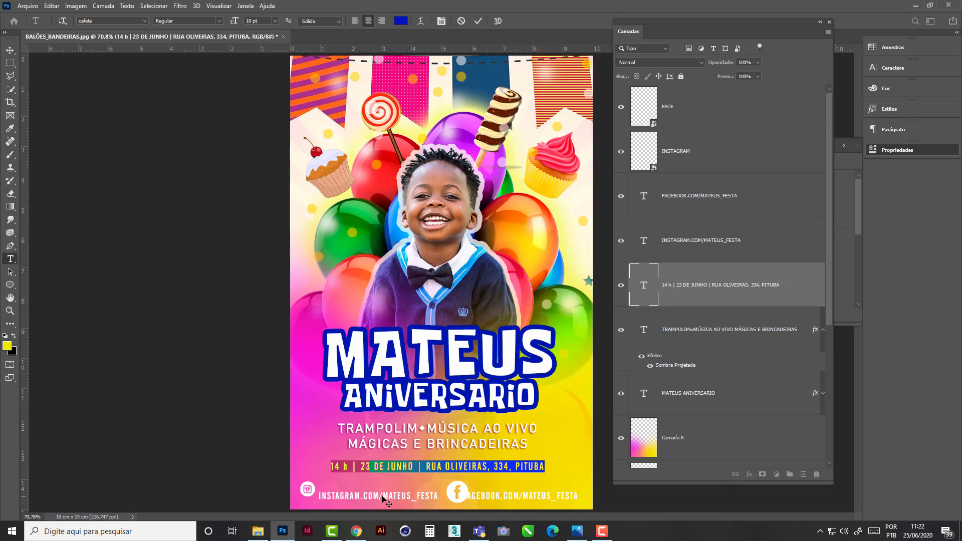
{"action": "left_click", "coordinate": [10, 50]}
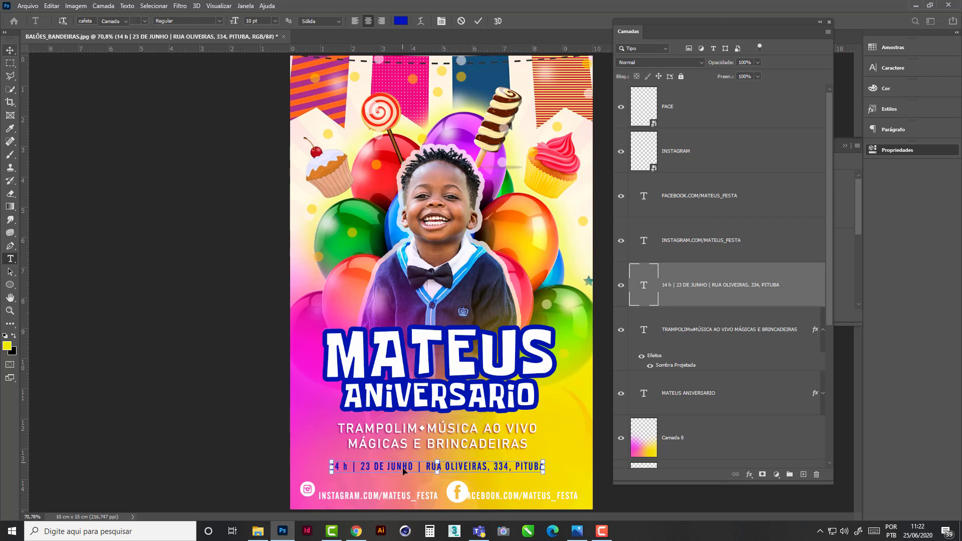
- Move the Instagram address line slightly up so it lines up with the Instagram icon
{"action": "left_click", "coordinate": [399, 503]}
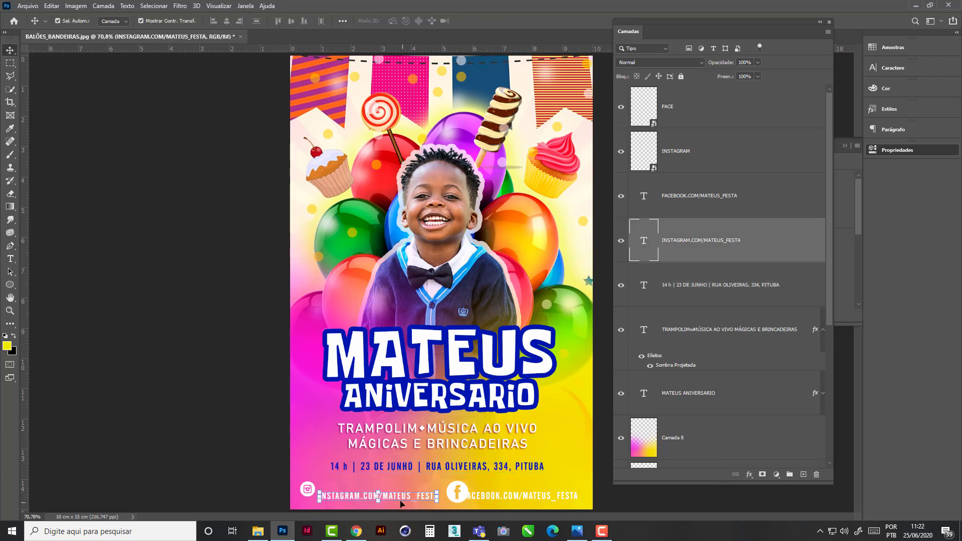
{"action": "left_click_drag", "start_coordinate": [392, 499], "coordinate": [395, 494]}
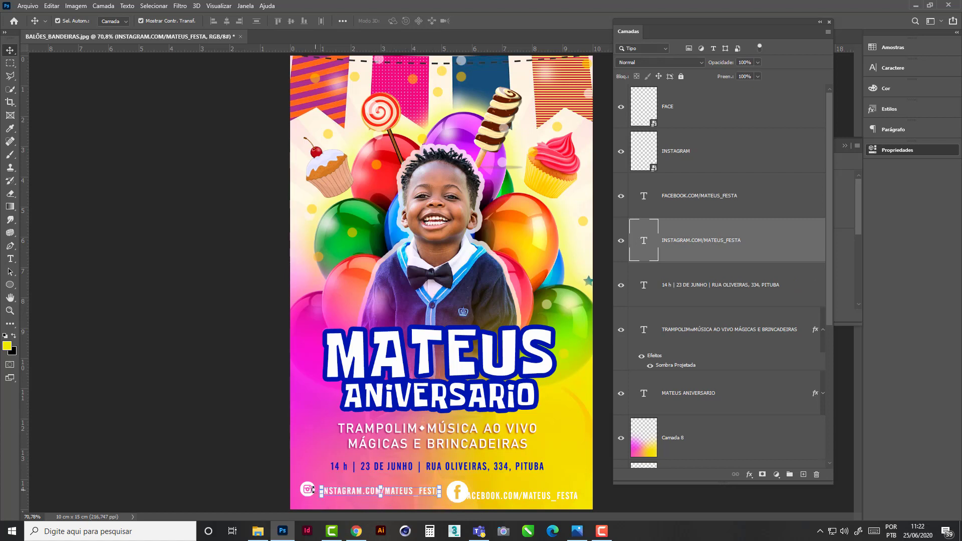
{"action": "left_click", "coordinate": [307, 495]}
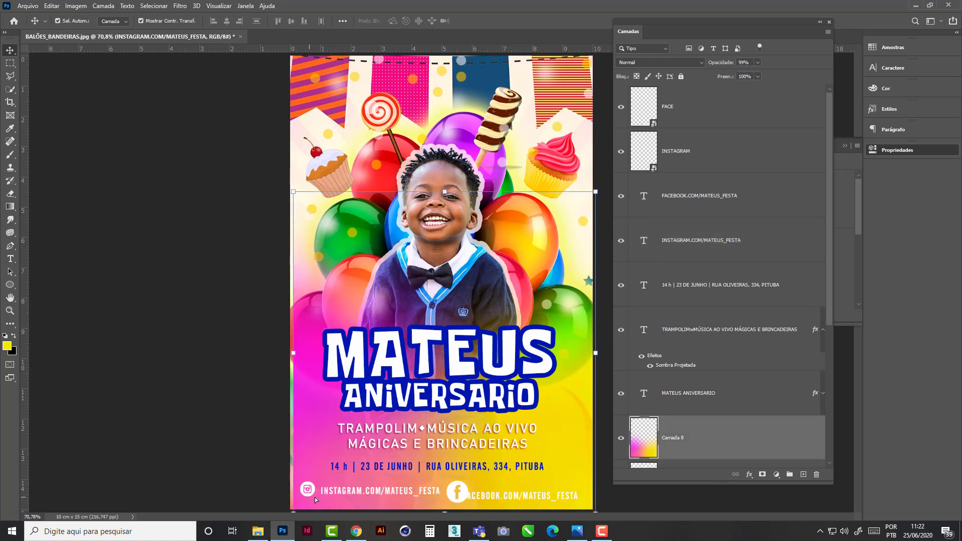
{"action": "left_click_drag", "start_coordinate": [387, 461], "coordinate": [384, 457]}
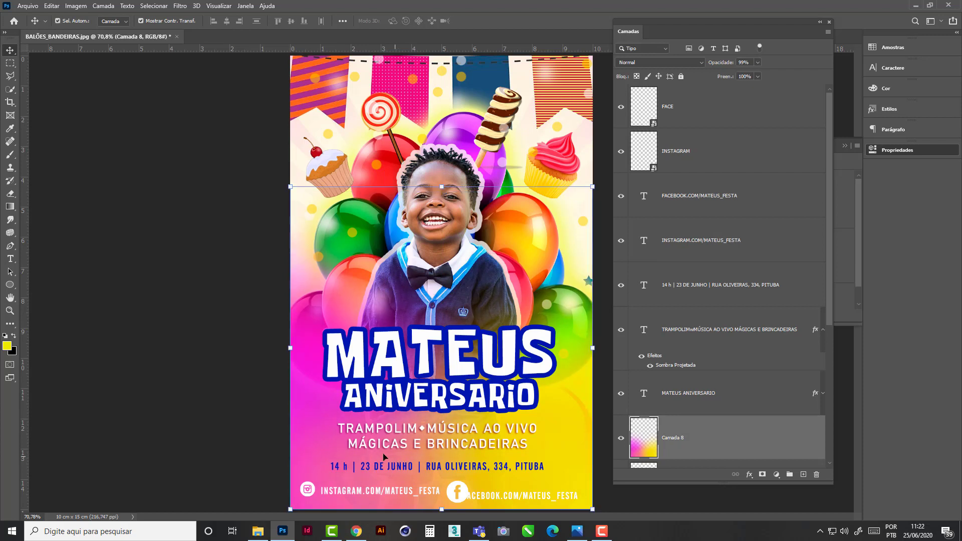
{"action": "left_click", "coordinate": [232, 313]}
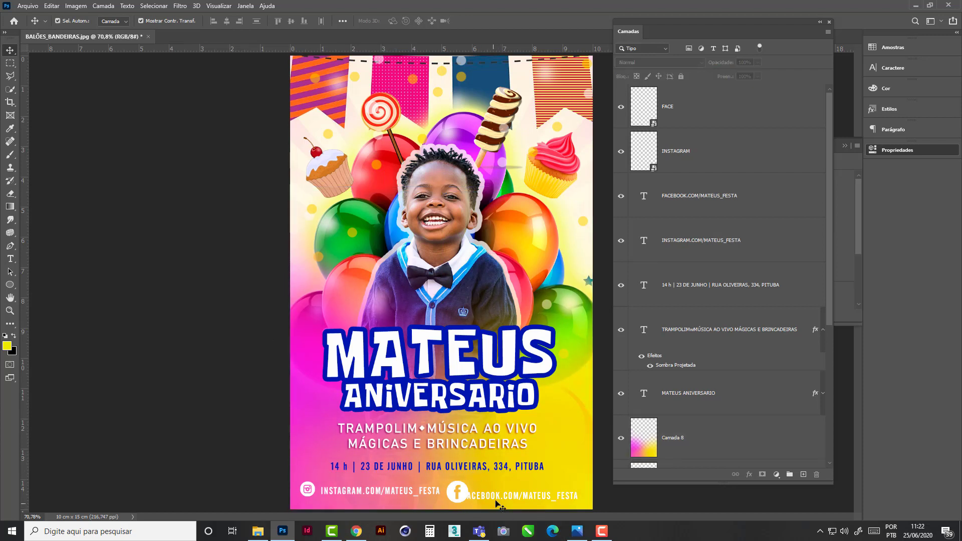
- Raise the Facebook address line level with the Instagram one, scale the Facebook icon to 5.20% and position it just before its address
{"action": "left_click", "coordinate": [511, 500]}
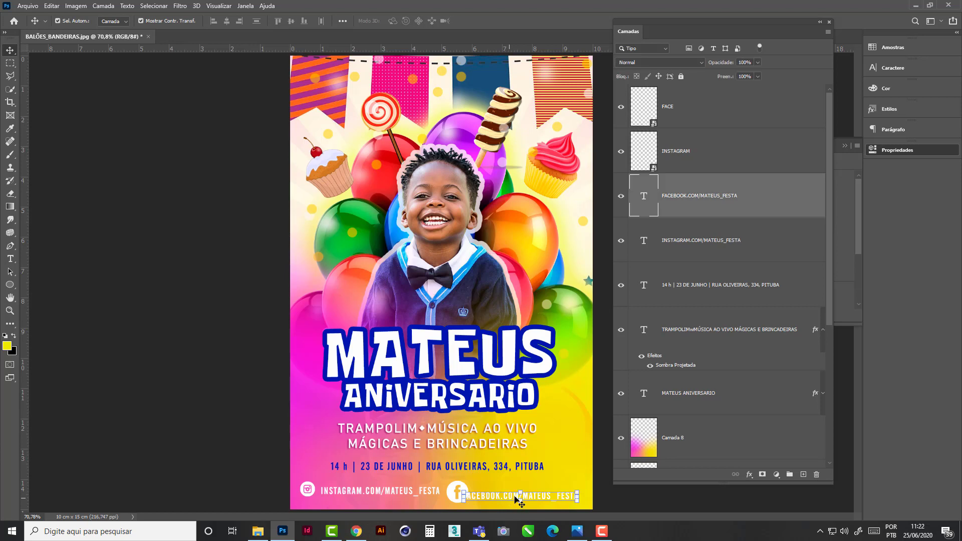
{"action": "left_click_drag", "start_coordinate": [510, 499], "coordinate": [516, 493]}
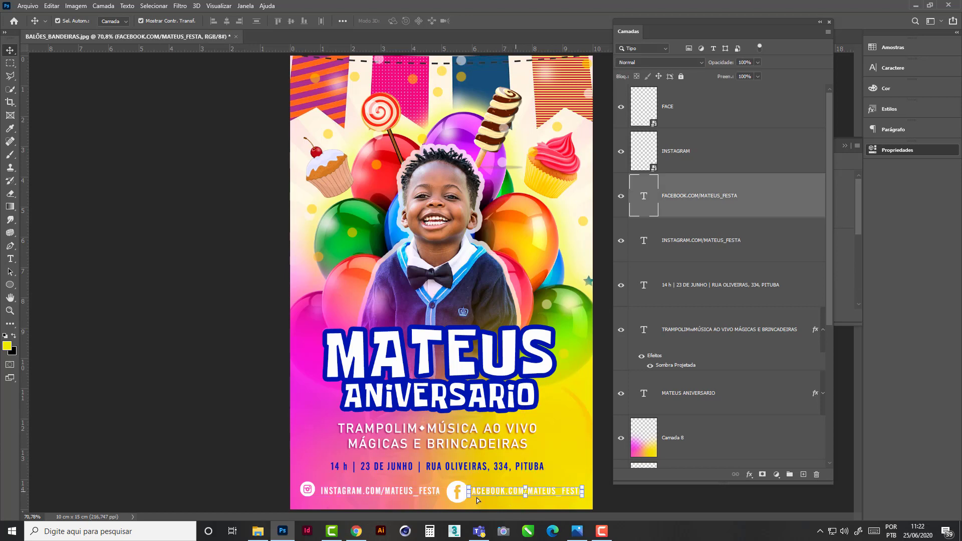
{"action": "left_click", "coordinate": [464, 490]}
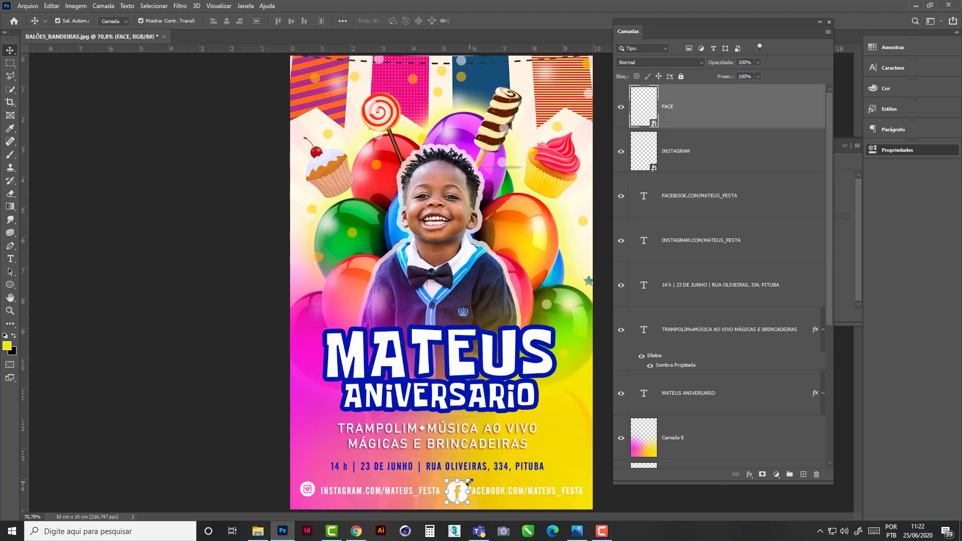
{"action": "left_click_drag", "start_coordinate": [469, 482], "coordinate": [456, 500]}
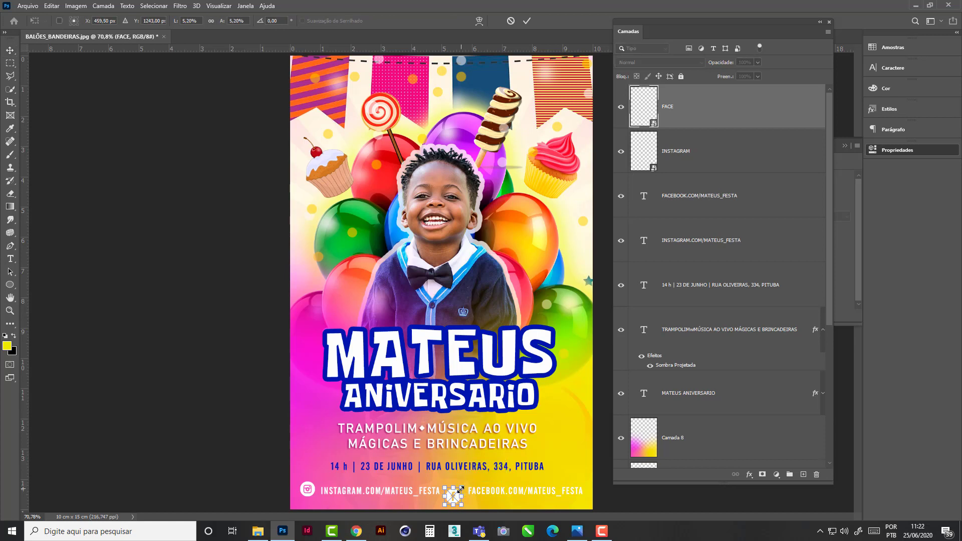
{"action": "key", "text": "Return"}
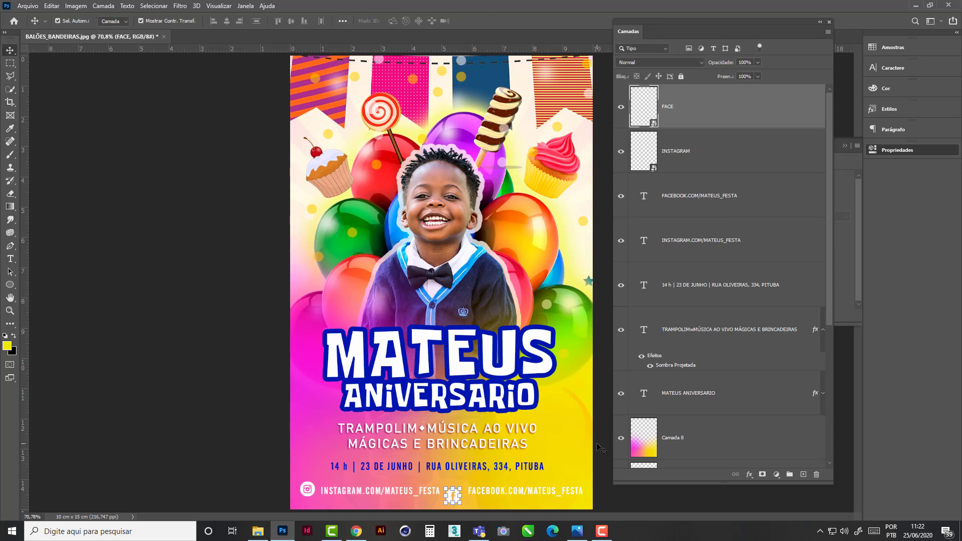
{"action": "left_click", "coordinate": [452, 501]}
{"action": "left_click", "coordinate": [453, 498]}
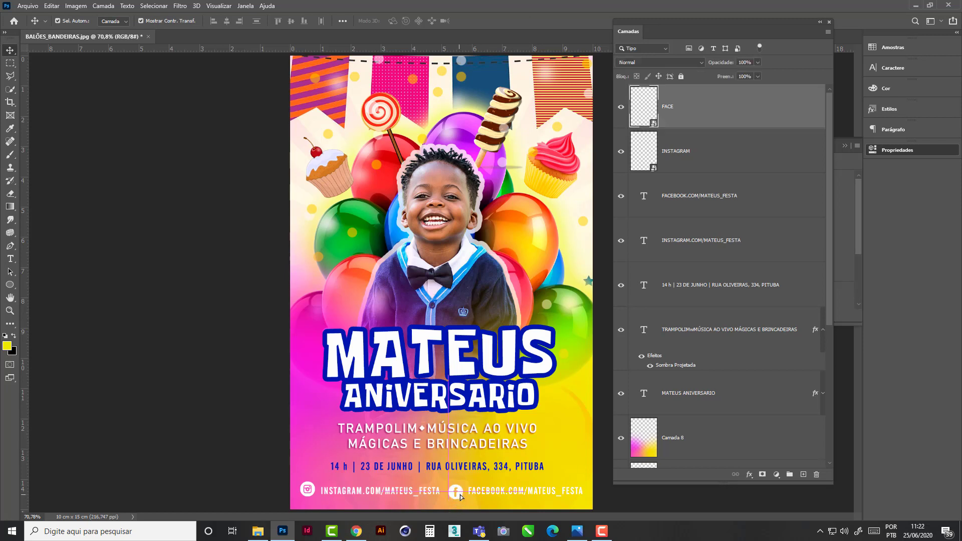
- Move the Instagram icon slightly closer to the start of its address line
{"action": "left_click", "coordinate": [308, 495]}
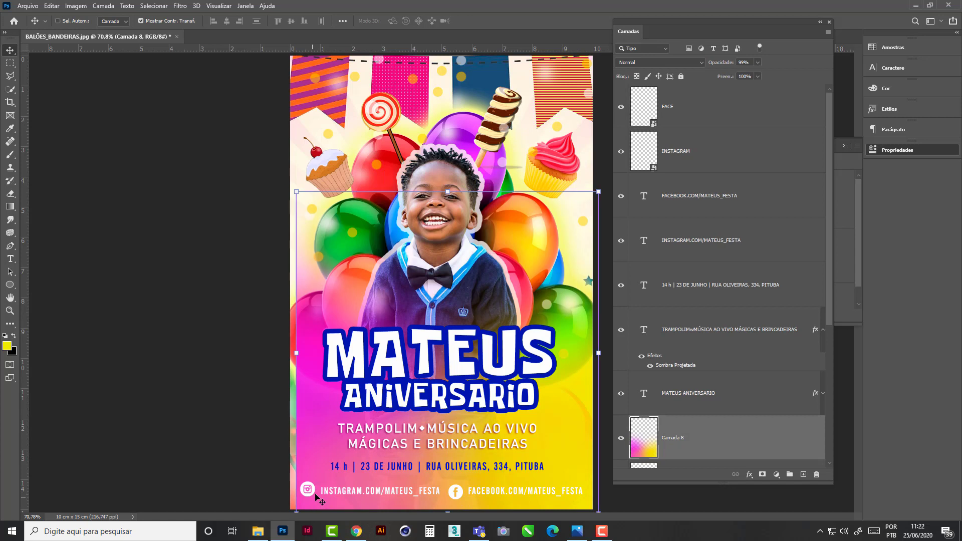
{"action": "left_click", "coordinate": [308, 491]}
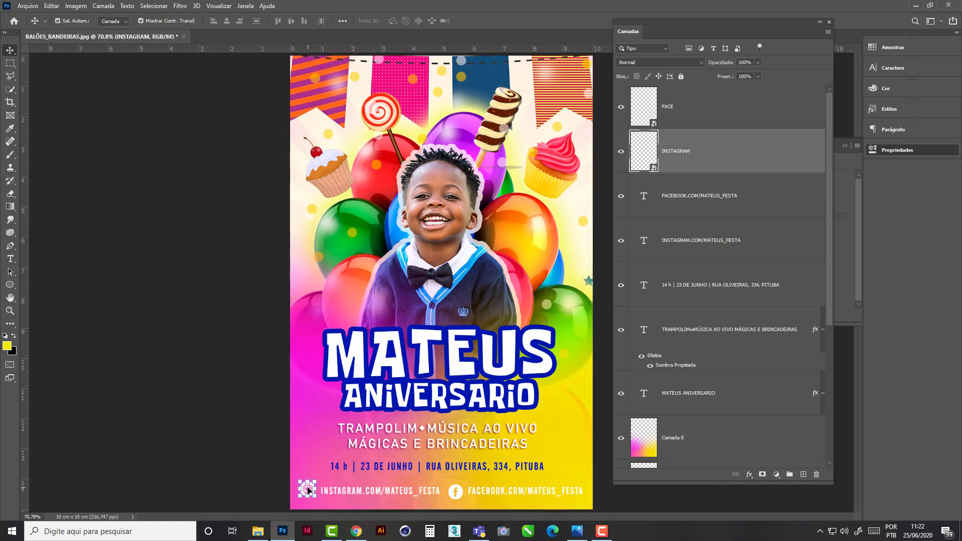
{"action": "mouse_move", "coordinate": [308, 490]}
{"action": "left_mouse_down"}
{"action": "mouse_move", "coordinate": [297, 494]}
{"action": "mouse_move", "coordinate": [309, 493]}
{"action": "left_mouse_up"}
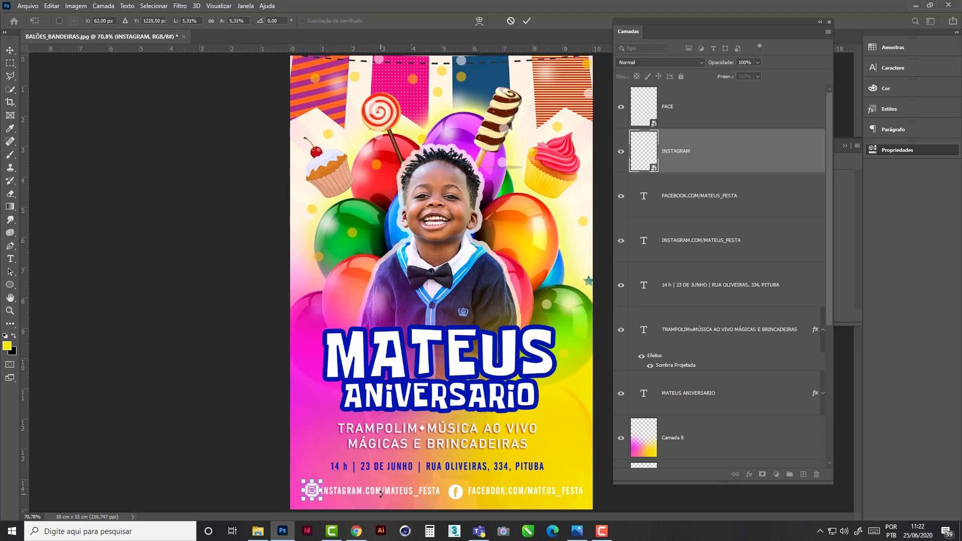
{"action": "key", "text": "Return"}
- Move the Facebook address line slightly closer to the Facebook icon, then clear the selection
{"action": "left_click", "coordinate": [371, 496]}
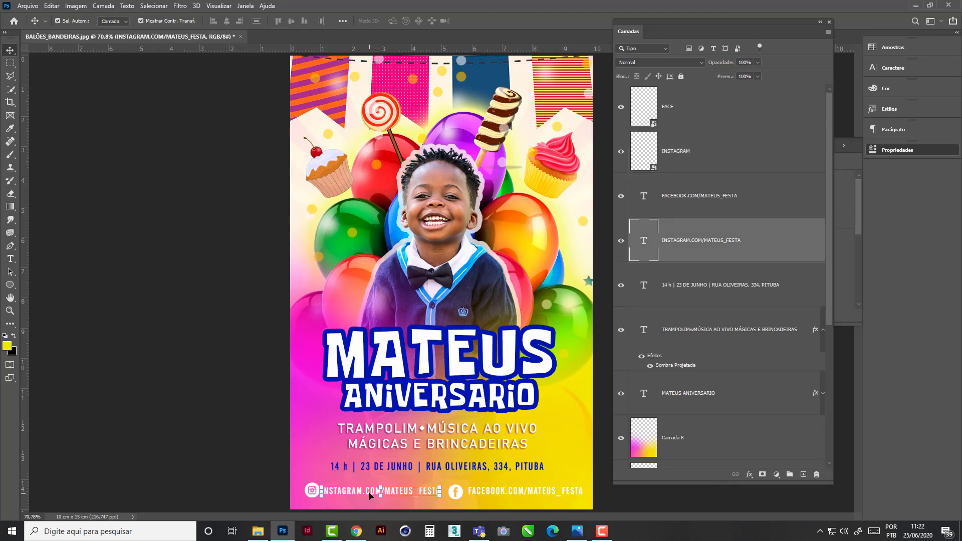
{"action": "left_click", "coordinate": [511, 496]}
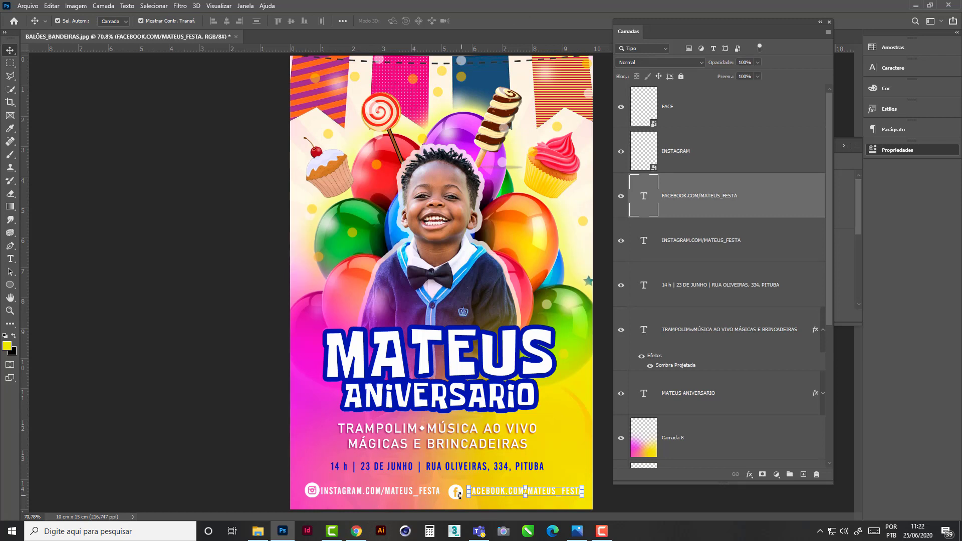
{"action": "left_click_drag", "start_coordinate": [495, 495], "coordinate": [491, 492]}
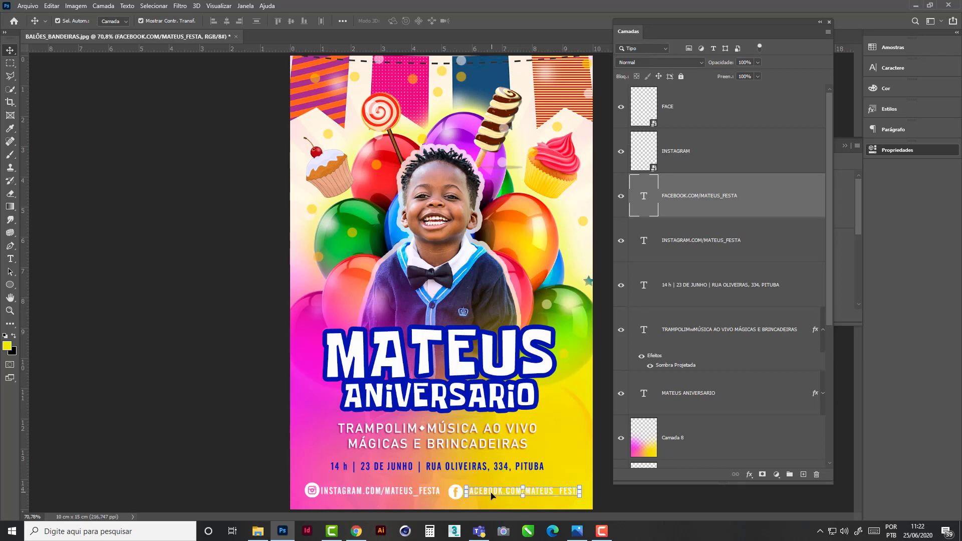
{"action": "left_click", "coordinate": [454, 513]}
{"action": "left_click", "coordinate": [456, 507]}
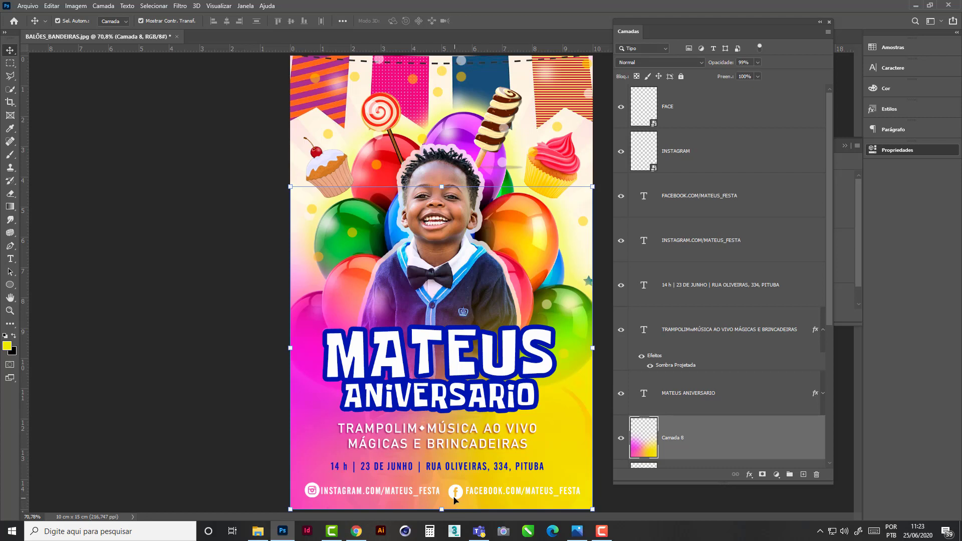
{"action": "left_click", "coordinate": [454, 499]}
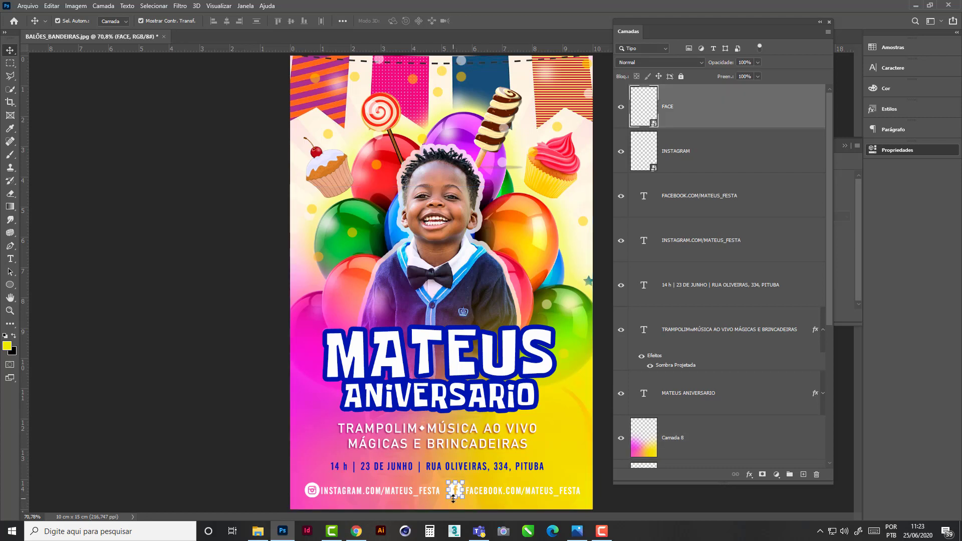
{"action": "left_click", "coordinate": [618, 502]}
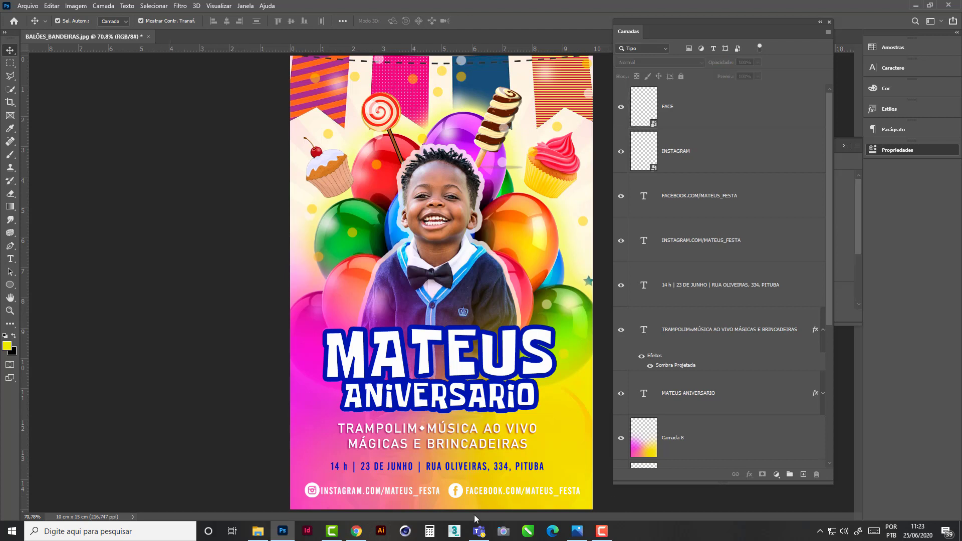
- Give the Instagram address line a Multiply drop shadow with 77% opacity, 30° angle, 4 px distance, 5% spread and 5 px size
{"action": "left_click", "coordinate": [395, 495]}
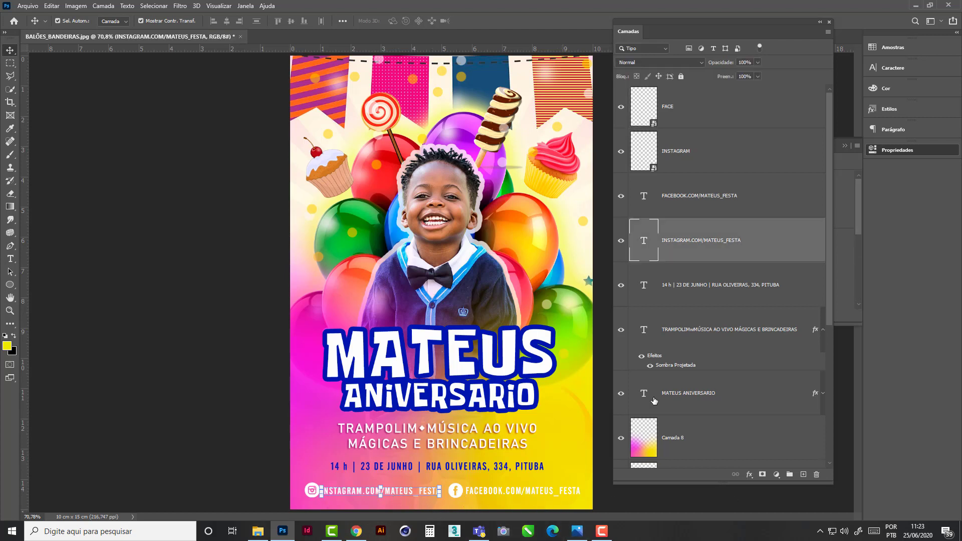
{"action": "left_click", "coordinate": [750, 474]}
{"action": "left_click", "coordinate": [775, 471]}
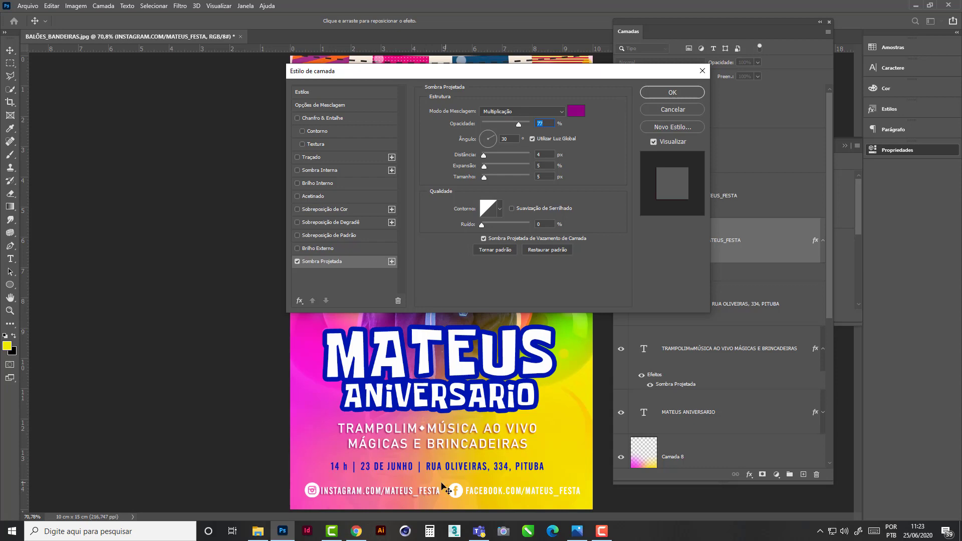
{"action": "left_click", "coordinate": [653, 91]}
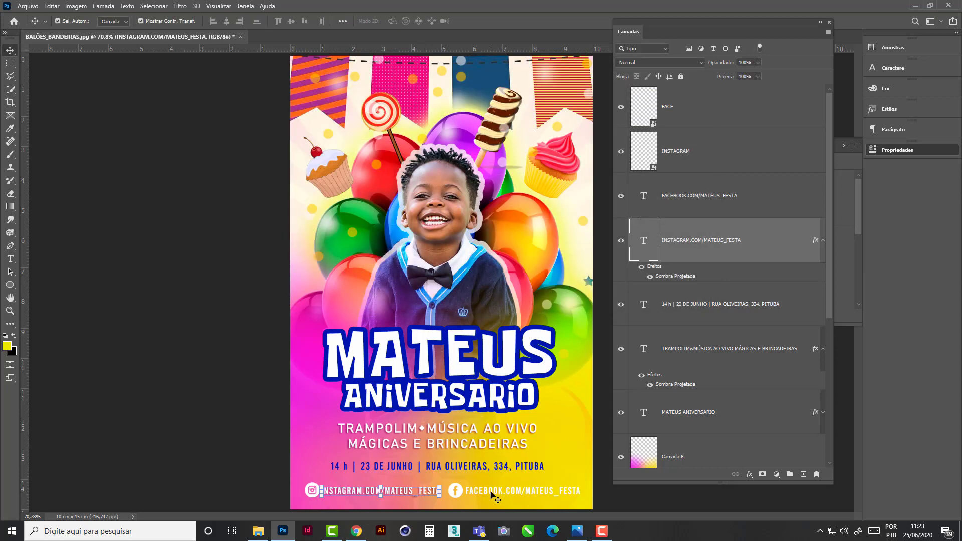
- Apply the same purple drop shadow at 77% opacity and 4 px distance to the Facebook address line
{"action": "left_click", "coordinate": [491, 494]}
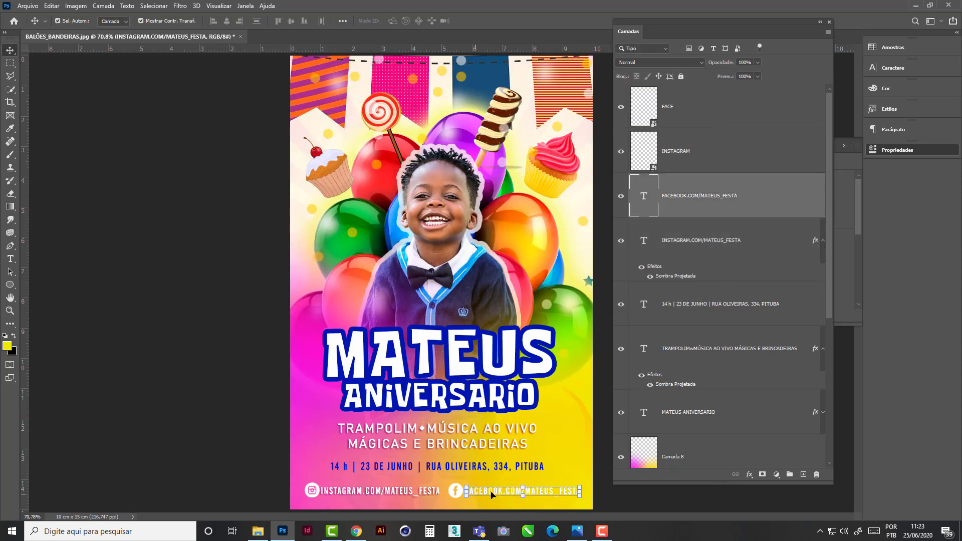
{"action": "left_click", "coordinate": [751, 475]}
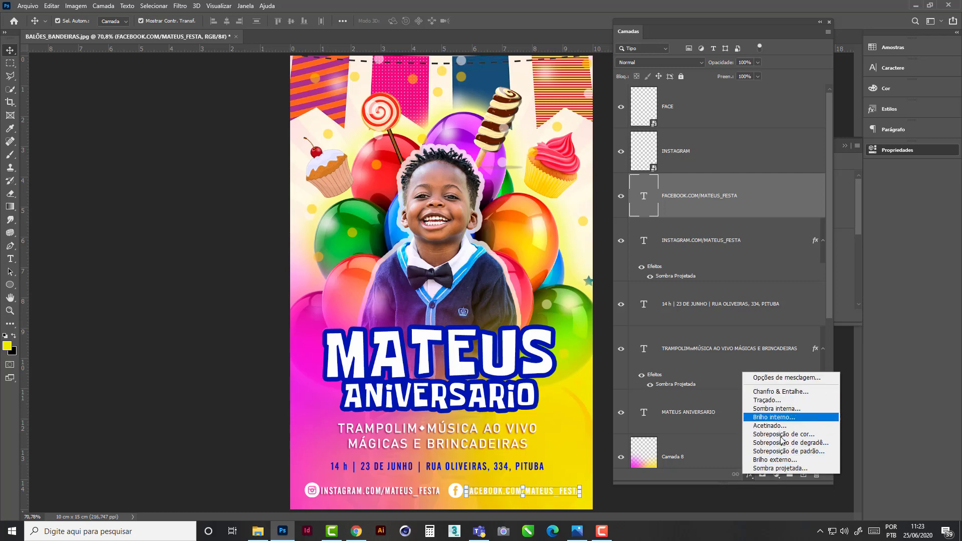
{"action": "left_click", "coordinate": [767, 470]}
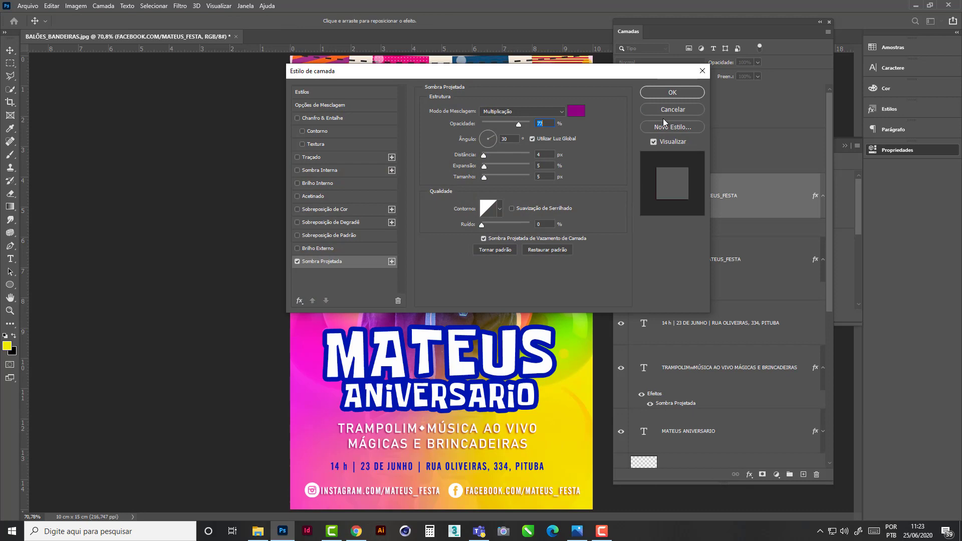
{"action": "left_click", "coordinate": [673, 93]}
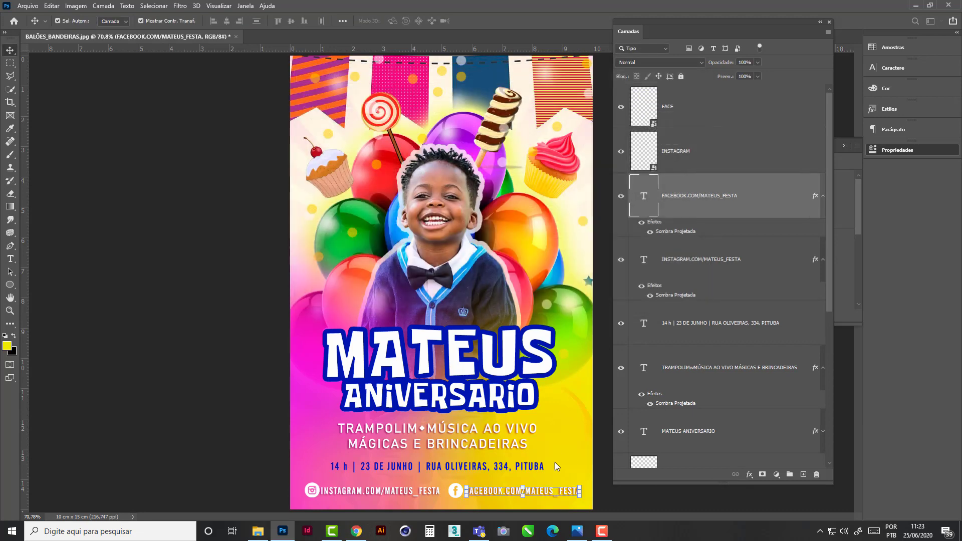
{"action": "left_click", "coordinate": [257, 265]}
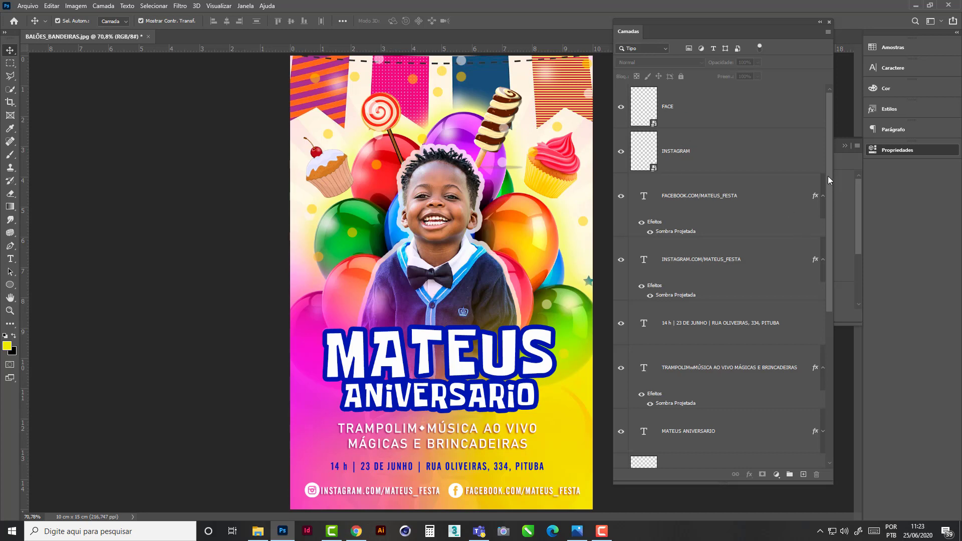
- Group the five text layers, from the Facebook address line down to the title, and name the group TEXTOS
{"action": "left_click_drag", "start_coordinate": [828, 176], "coordinate": [847, 346]}
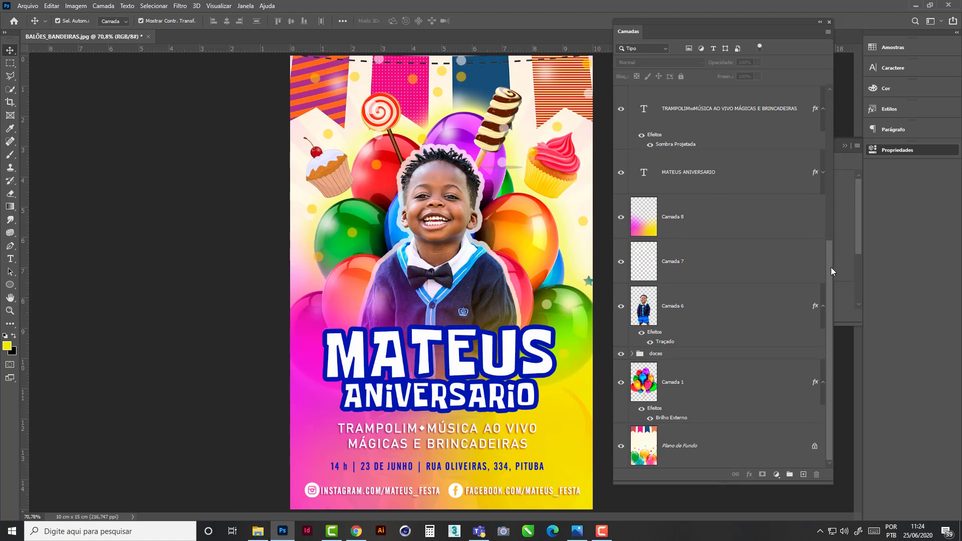
{"action": "left_click_drag", "start_coordinate": [832, 272], "coordinate": [819, 89]}
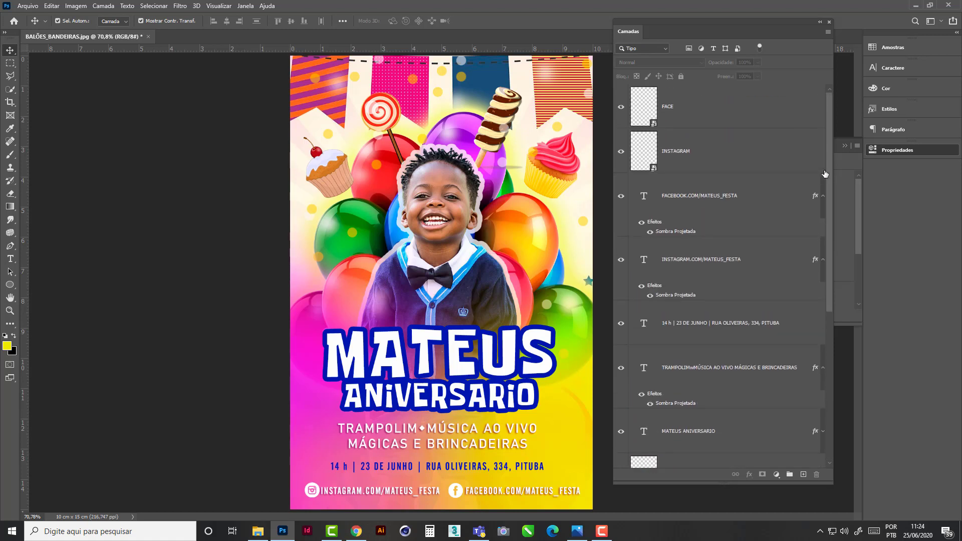
{"action": "left_click_drag", "start_coordinate": [828, 146], "coordinate": [763, 179]}
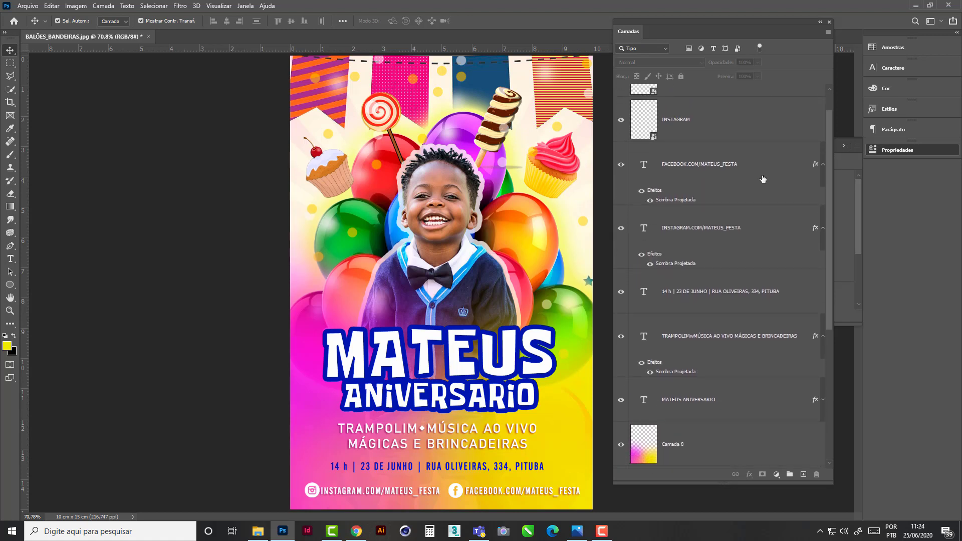
{"action": "left_click", "coordinate": [695, 170]}
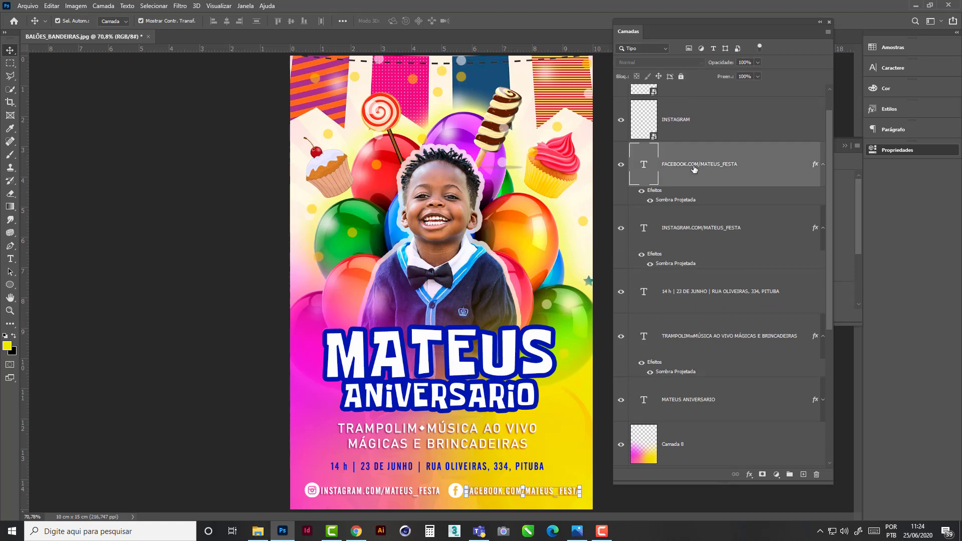
{"action": "left_click", "coordinate": [685, 403], "text": "shift"}
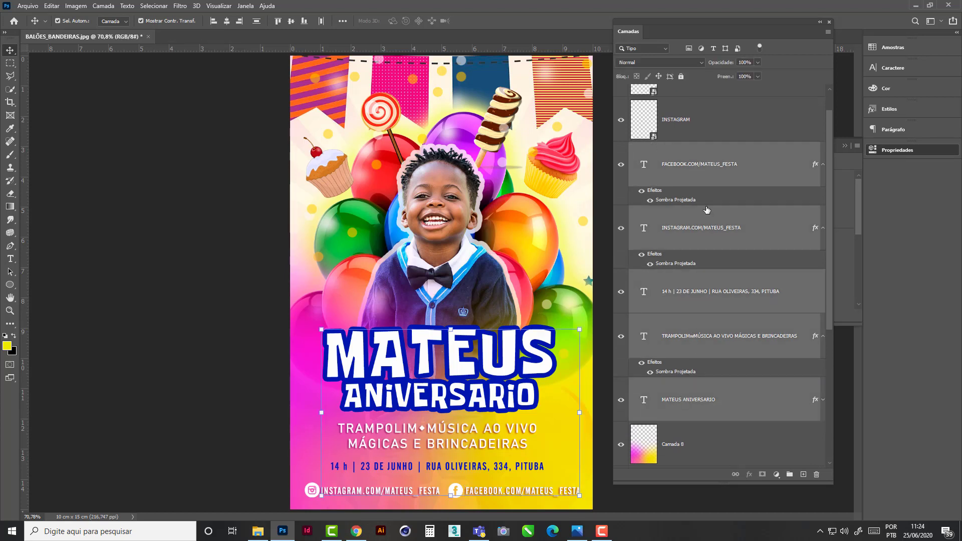
{"action": "left_click", "coordinate": [789, 474]}
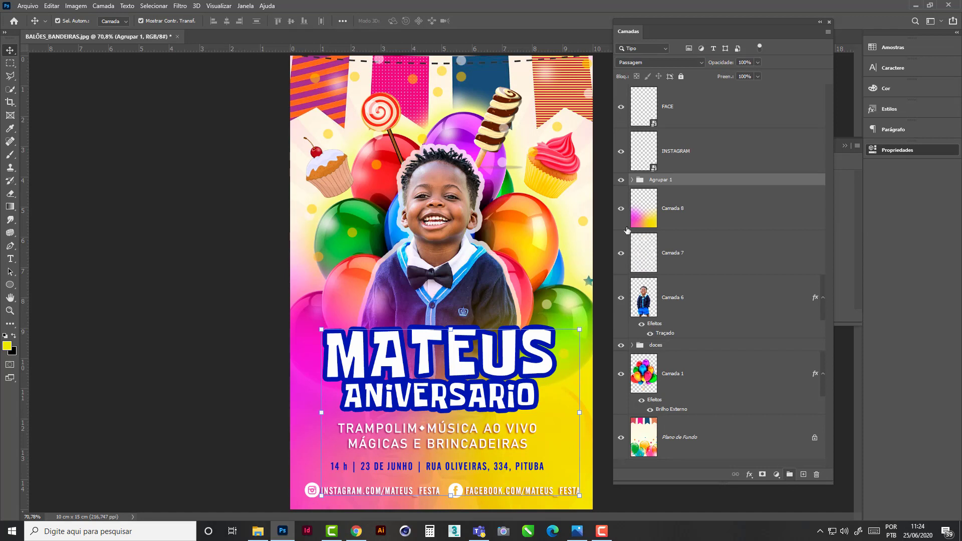
{"action": "double_click", "coordinate": [665, 180]}
{"action": "type", "text": "TEXTOS"}
{"action": "left_click", "coordinate": [687, 195]}
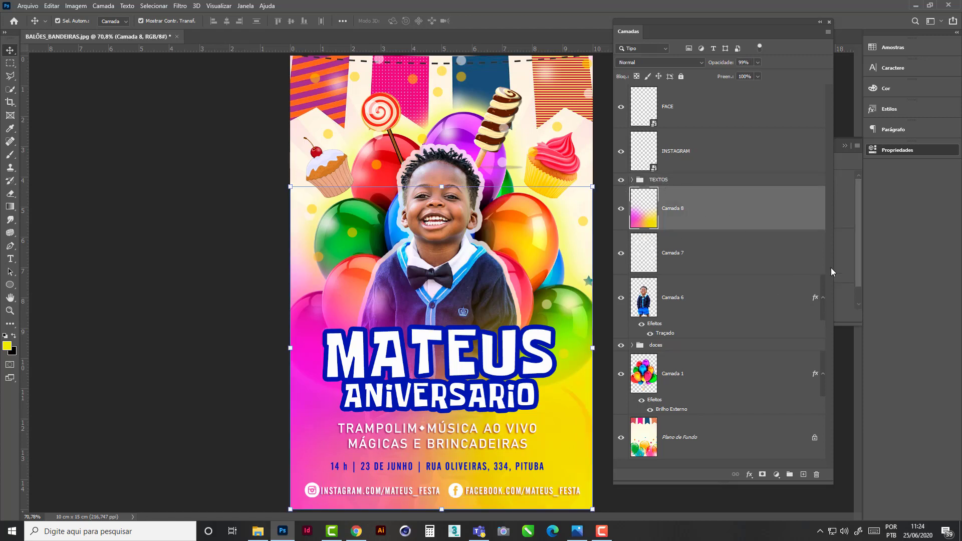
- Collapse the Properties panel, dock the floating Layers panel collapsed beneath it, and deselect all layers
{"action": "left_click_drag", "start_coordinate": [640, 30], "coordinate": [883, 190]}
{"action": "left_click_drag", "start_coordinate": [808, 211], "coordinate": [635, 238]}
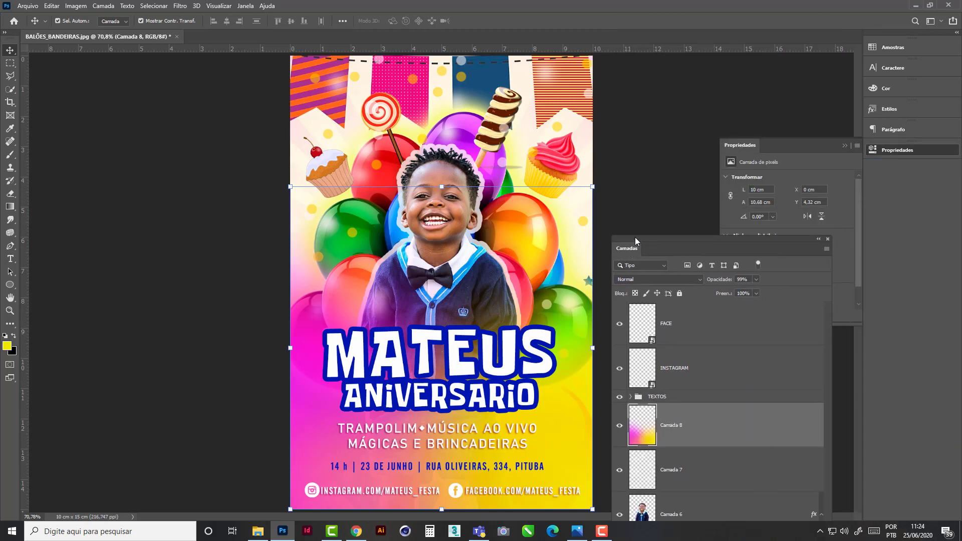
{"action": "left_click", "coordinate": [846, 146]}
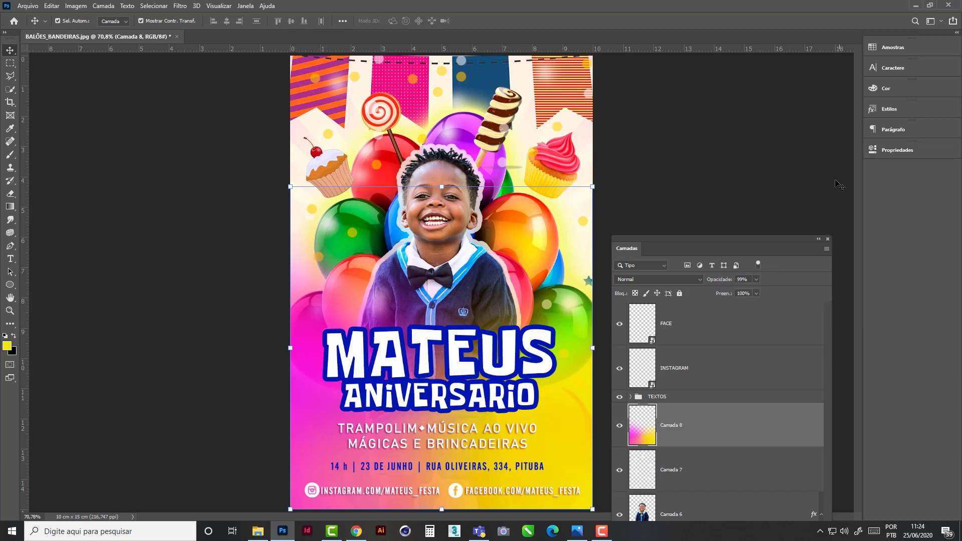
{"action": "left_click_drag", "start_coordinate": [636, 240], "coordinate": [656, 47]}
{"action": "left_click_drag", "start_coordinate": [714, 507], "coordinate": [716, 274]}
{"action": "left_click_drag", "start_coordinate": [647, 56], "coordinate": [904, 169]}
{"action": "left_click", "coordinate": [901, 205]}
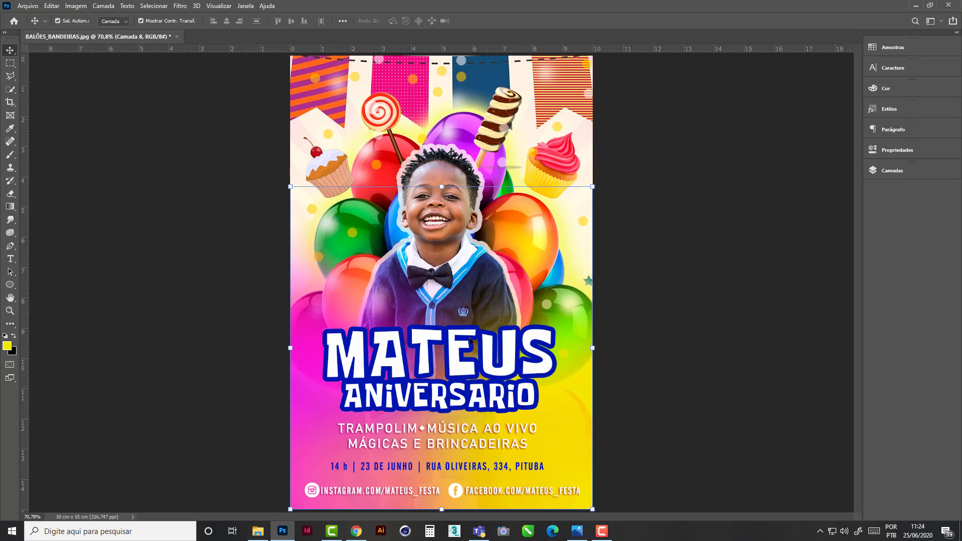
{"action": "left_click", "coordinate": [638, 425]}
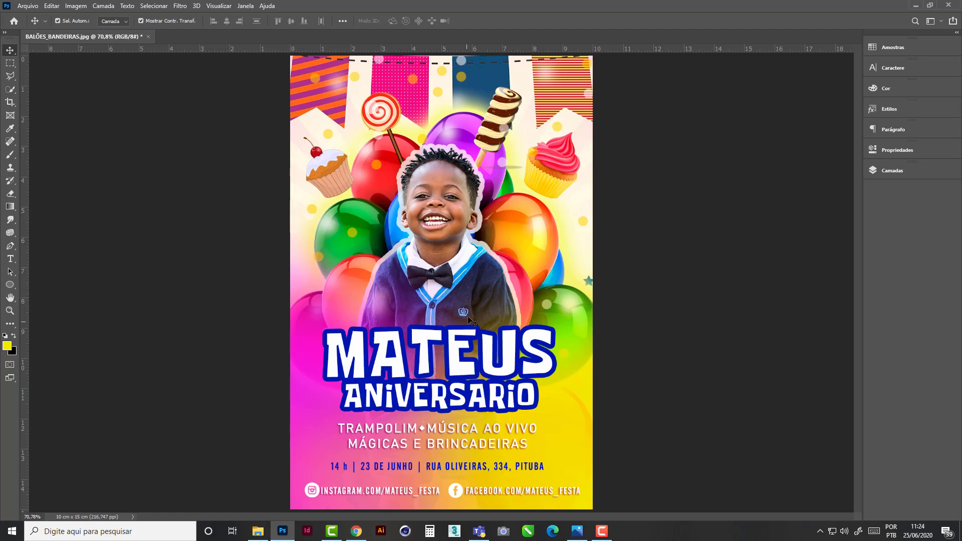
- Save the invitation as a layered Photoshop file named CONVITE_MATEUS in the AULA_17 folder with maximized compatibility
{"action": "left_click", "coordinate": [25, 7]}
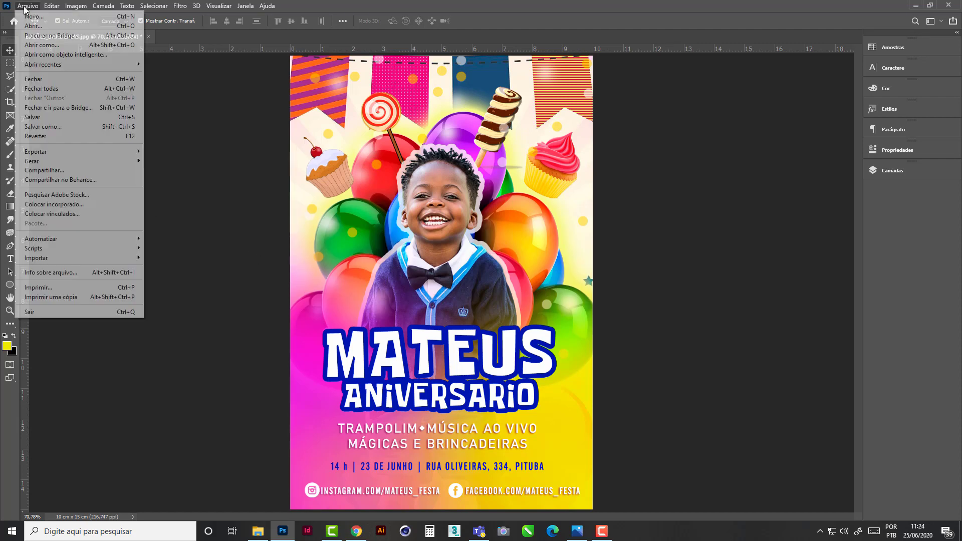
{"action": "left_click", "coordinate": [79, 127]}
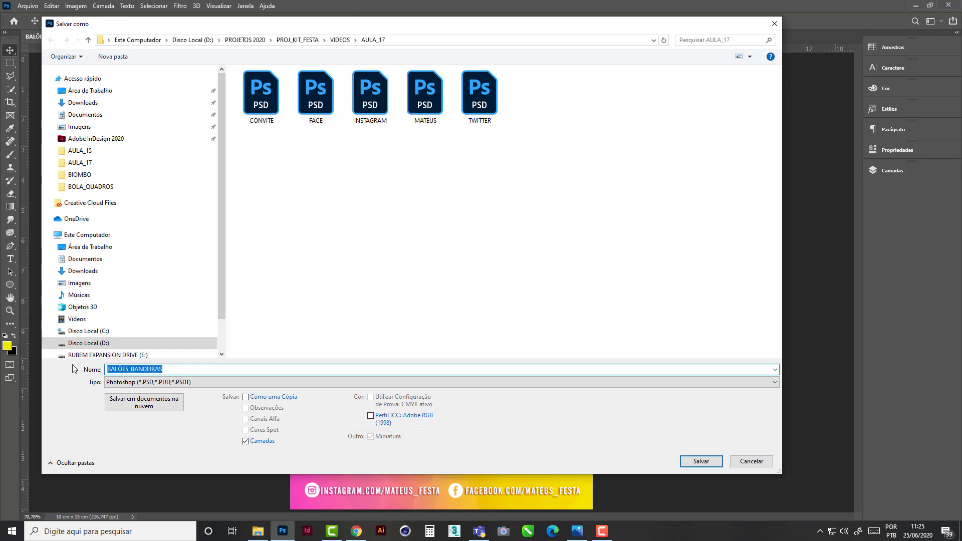
{"action": "type", "text": "CON"}
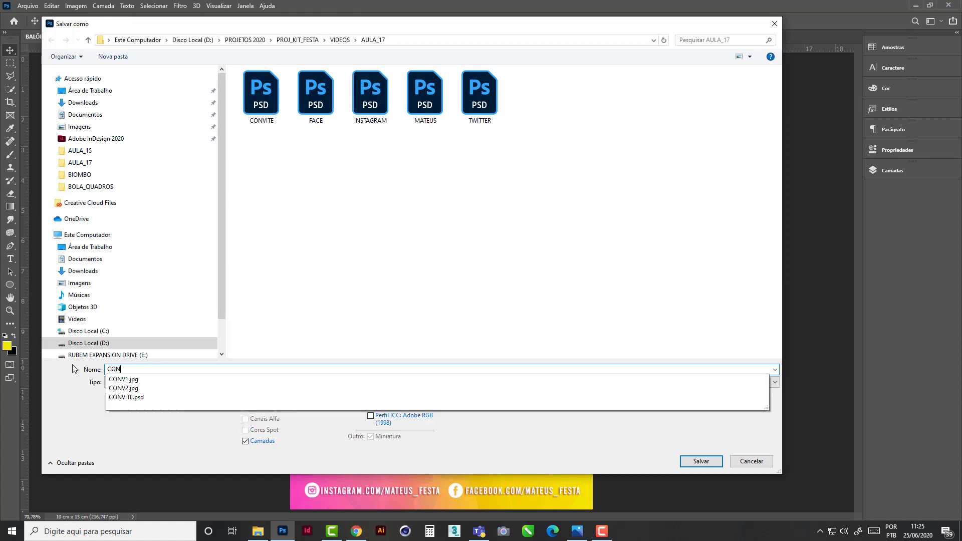
{"action": "type", "text": "VITE"}
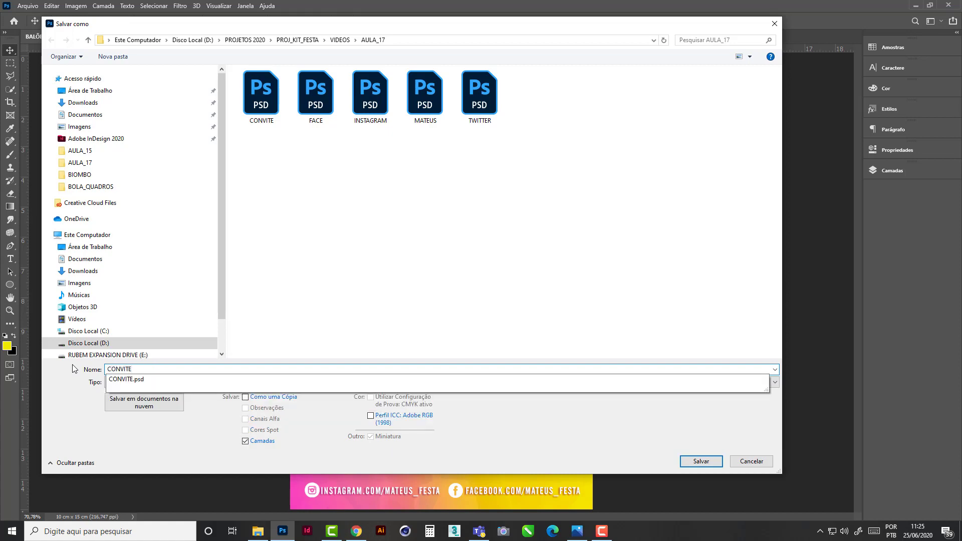
{"action": "type", "text": "_MATEUS"}
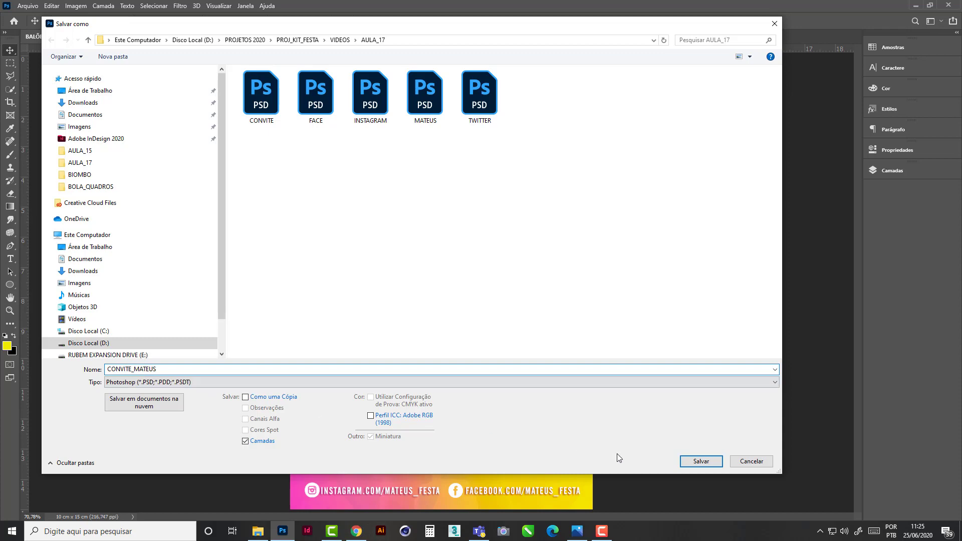
{"action": "left_click", "coordinate": [682, 461]}
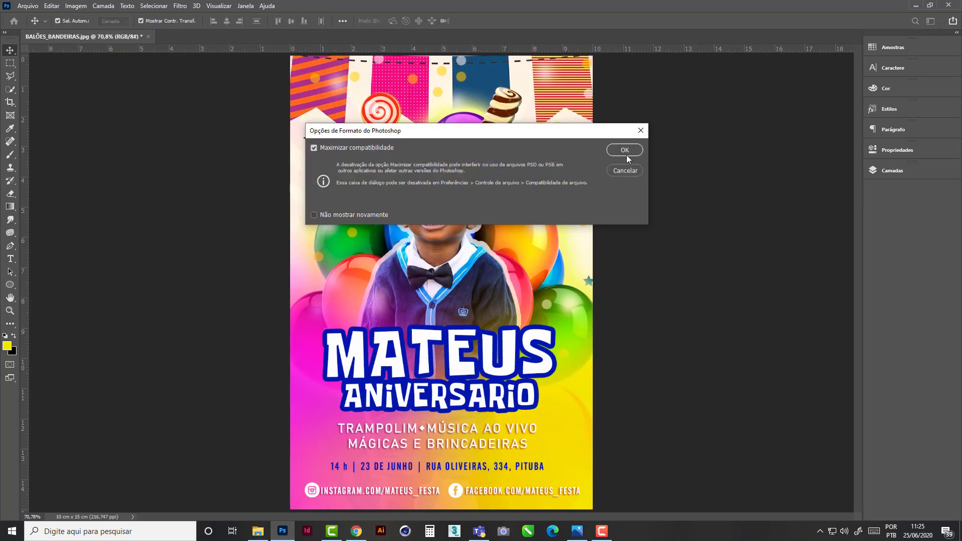
{"action": "left_click", "coordinate": [623, 153]}
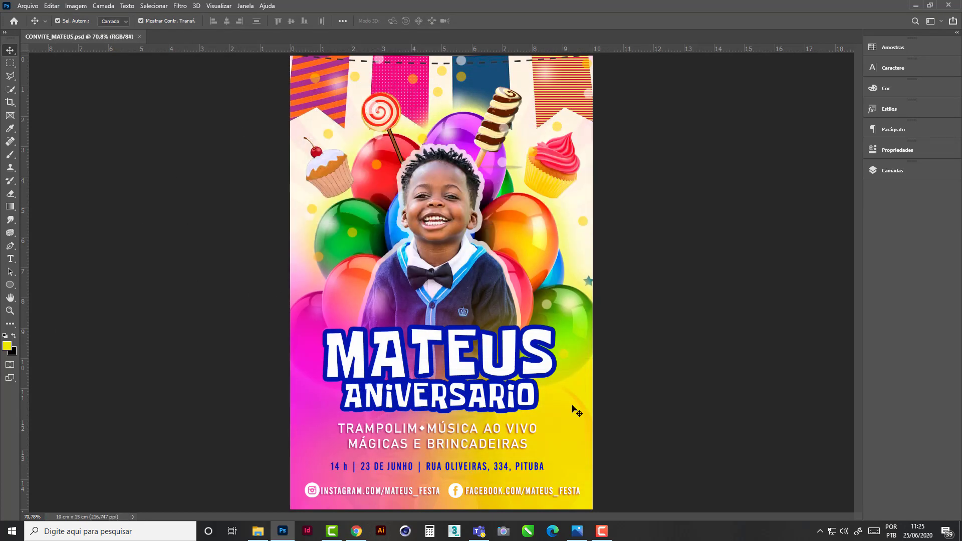
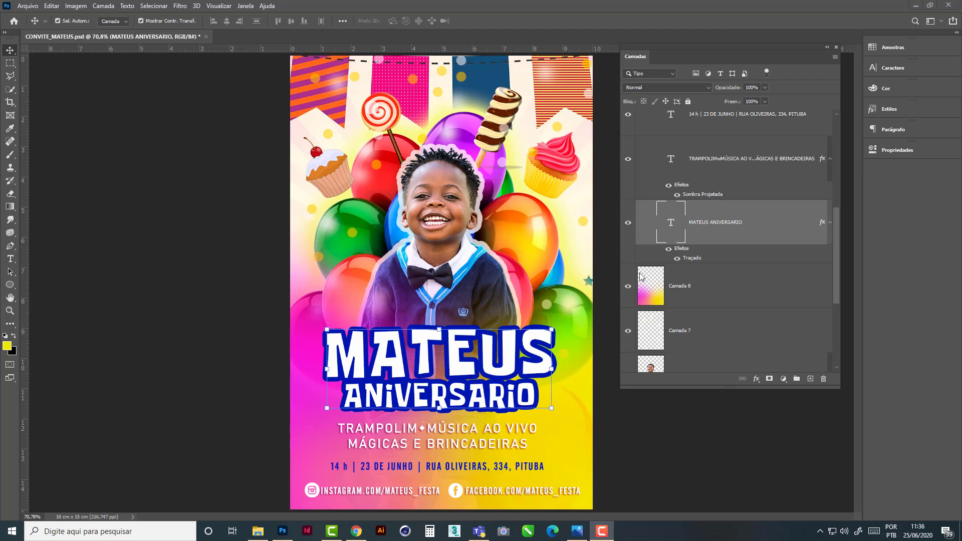
- Add a gradient overlay to the large title text using the diagonal turquoise-and-blue preset from the Azuis group
{"action": "left_click", "coordinate": [757, 379]}
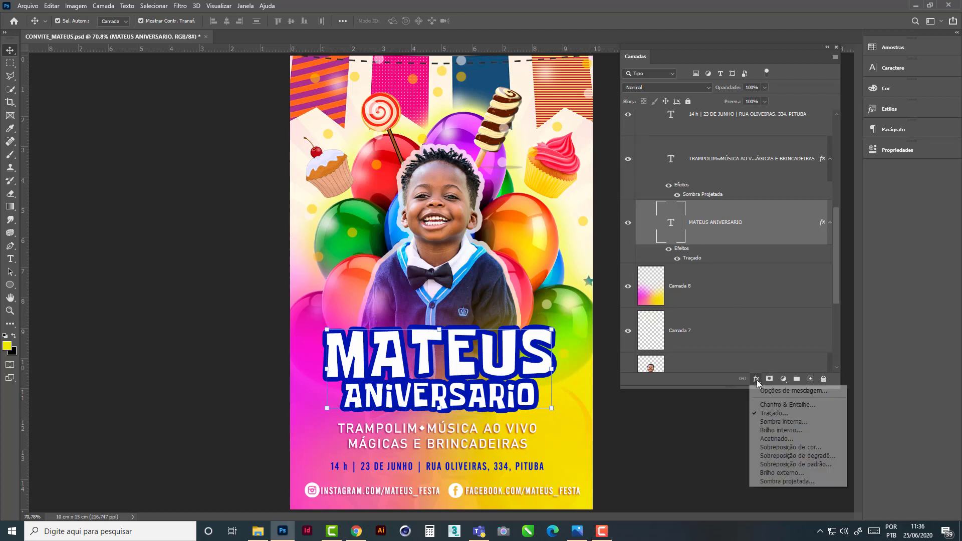
{"action": "left_click", "coordinate": [790, 456]}
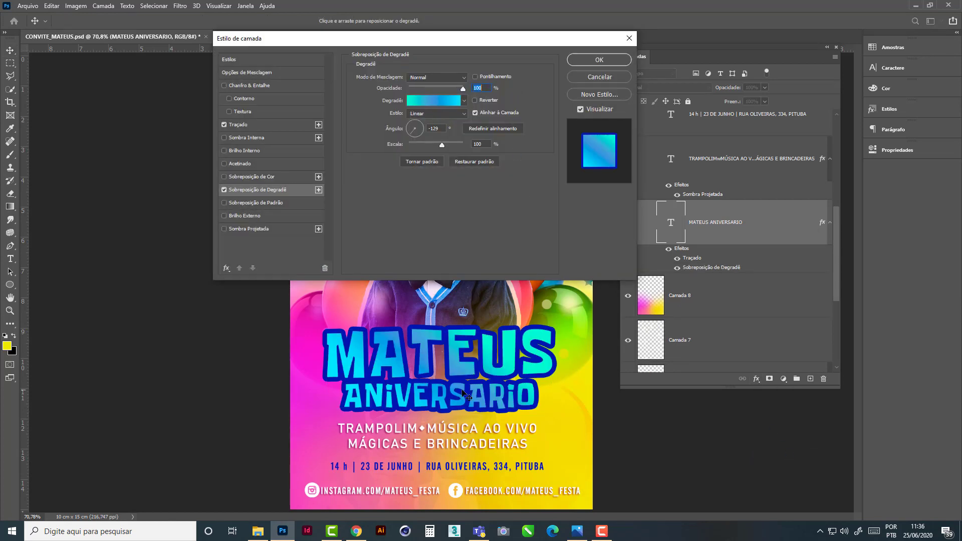
{"action": "left_click", "coordinate": [465, 101]}
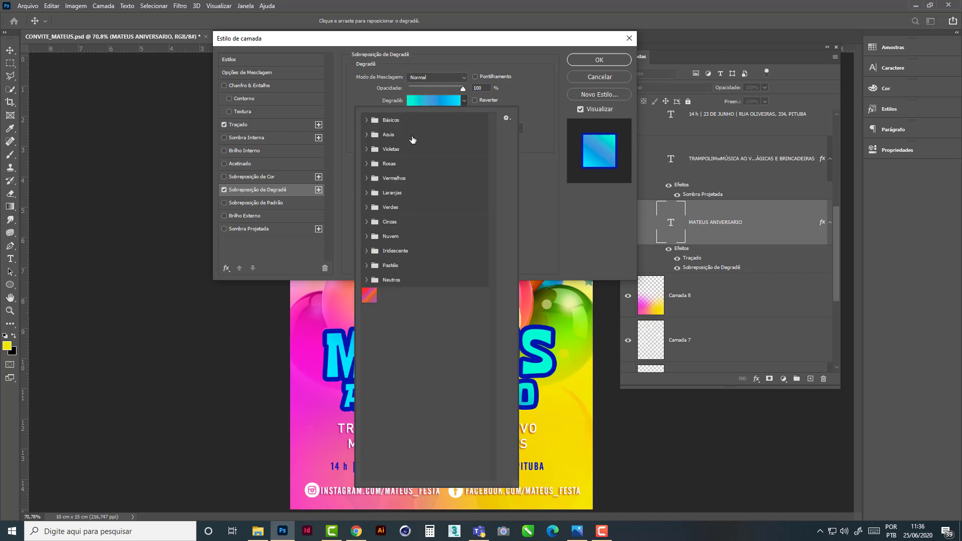
{"action": "left_click", "coordinate": [463, 102]}
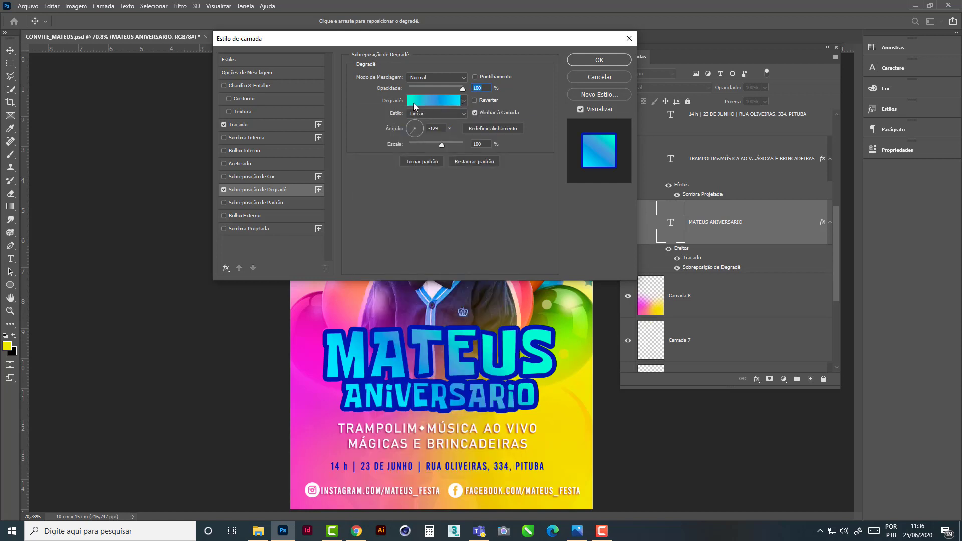
{"action": "left_click", "coordinate": [465, 102]}
{"action": "left_click", "coordinate": [367, 135]}
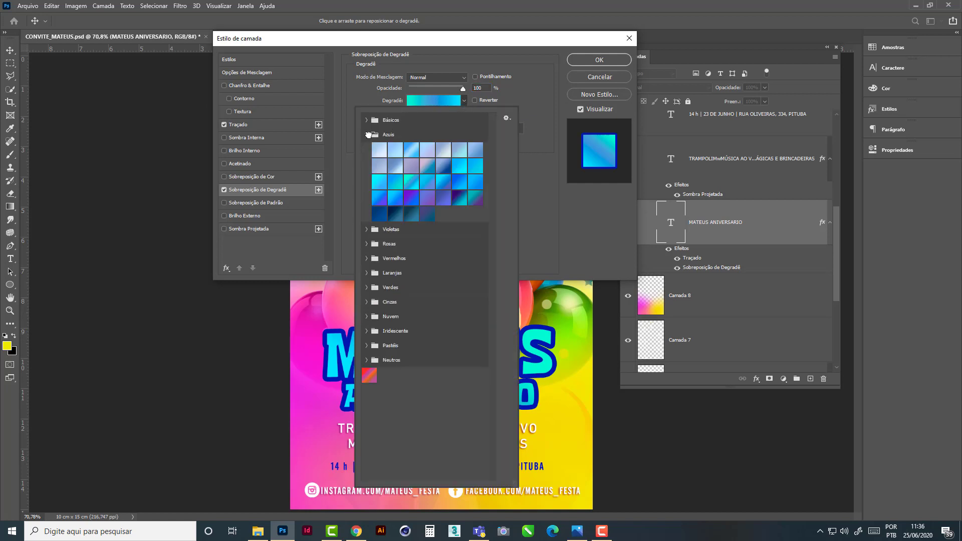
{"action": "left_click", "coordinate": [447, 187]}
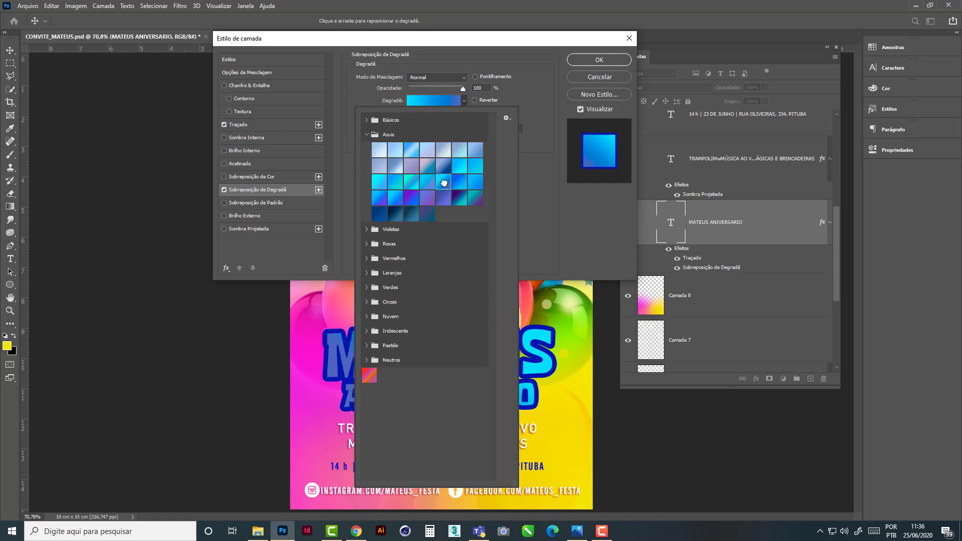
{"action": "left_click", "coordinate": [461, 198]}
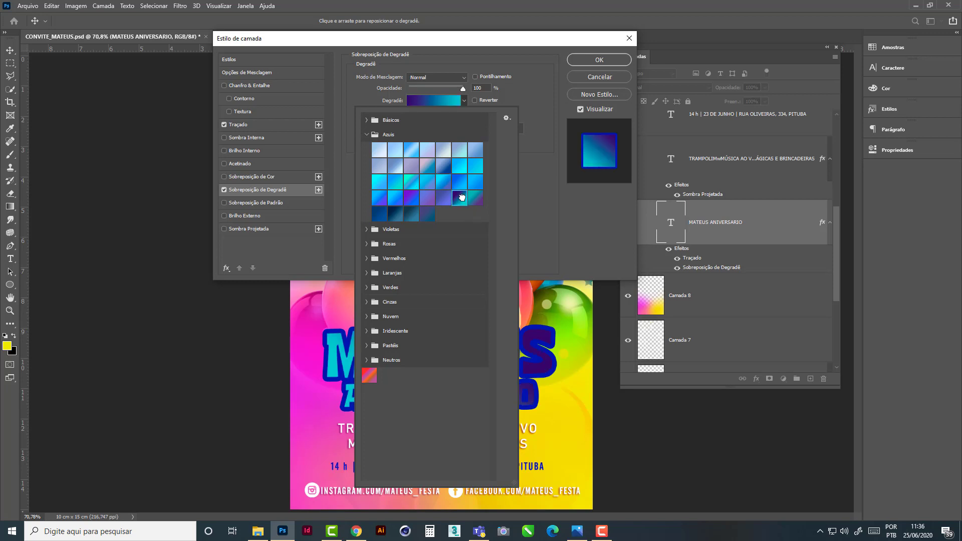
{"action": "left_click", "coordinate": [465, 187]}
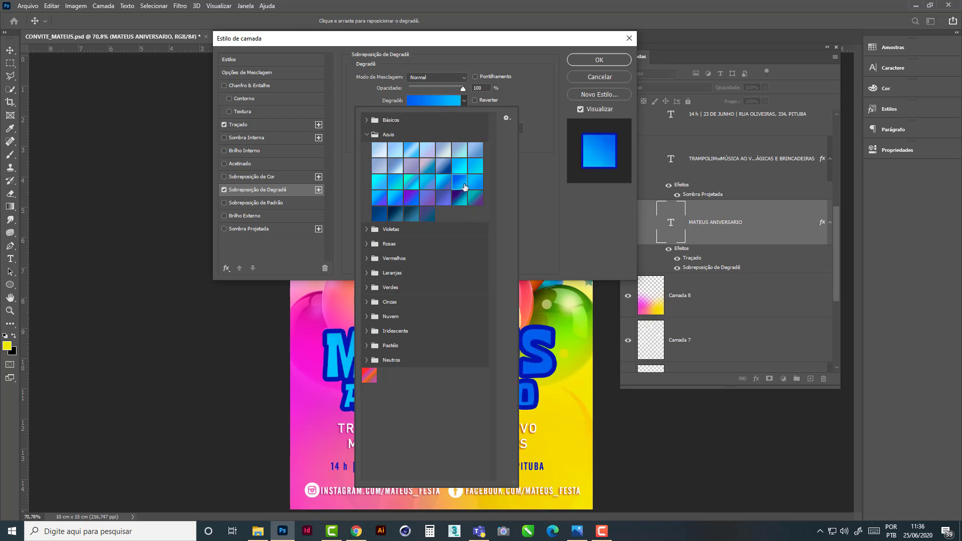
{"action": "left_click", "coordinate": [444, 184]}
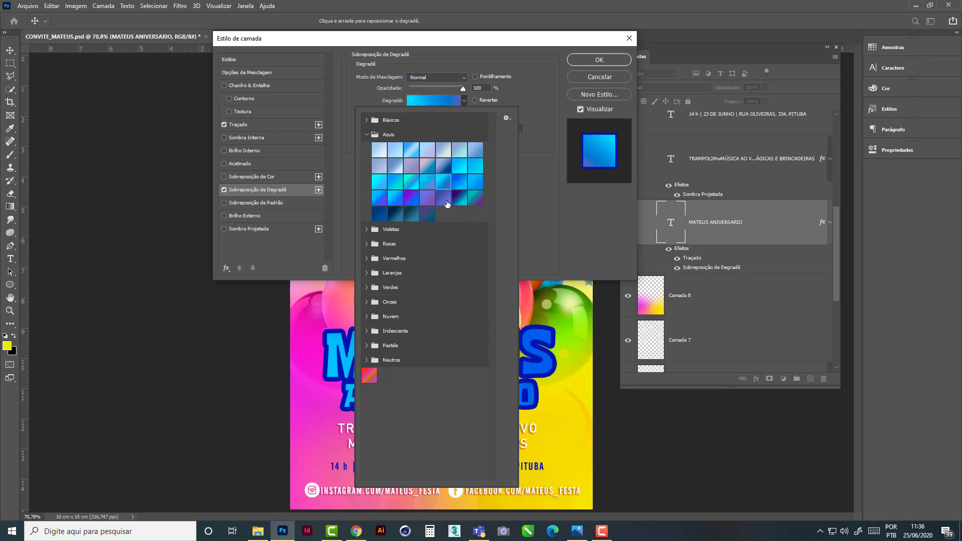
{"action": "left_click", "coordinate": [408, 187]}
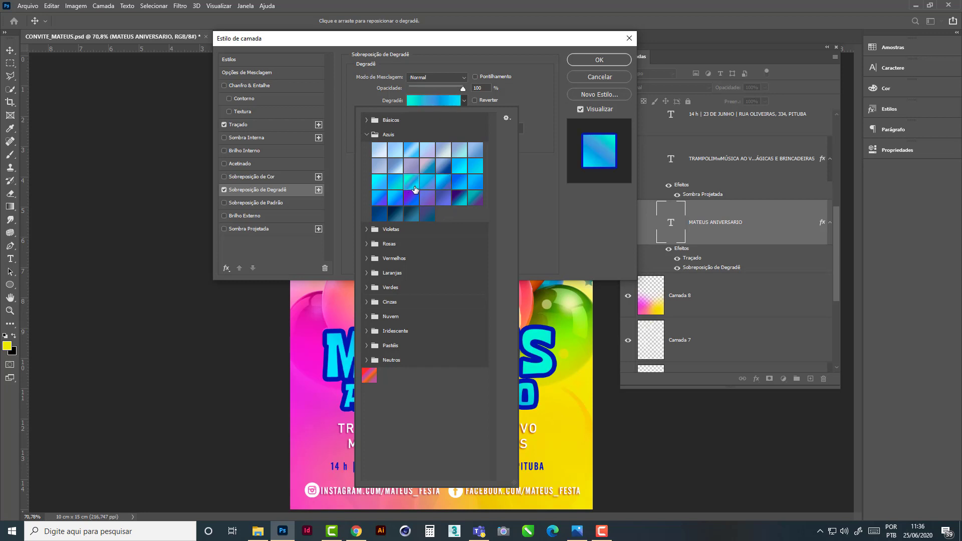
{"action": "left_click", "coordinate": [543, 188]}
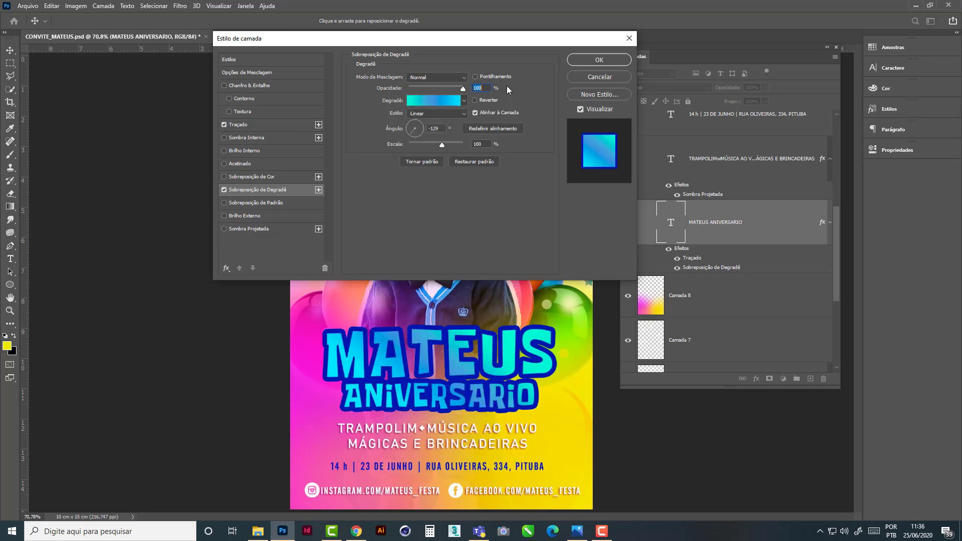
- Set the title's gradient overlay to a 48° angle, 100% opacity and 129% scale, and apply it
{"action": "left_click_drag", "start_coordinate": [496, 40], "coordinate": [769, 43]}
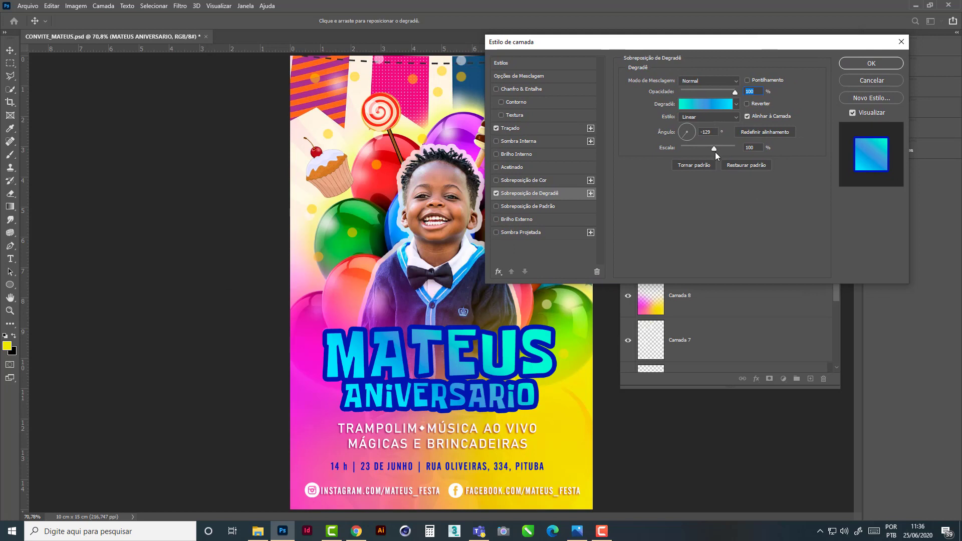
{"action": "left_click_drag", "start_coordinate": [686, 139], "coordinate": [692, 131]}
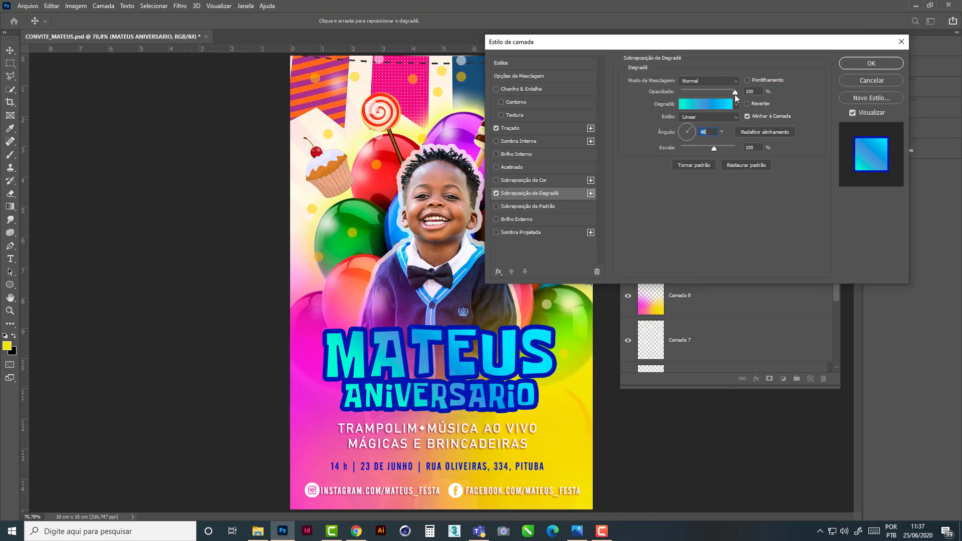
{"action": "mouse_move", "coordinate": [735, 95]}
{"action": "left_mouse_down"}
{"action": "mouse_move", "coordinate": [713, 94]}
{"action": "mouse_move", "coordinate": [736, 92]}
{"action": "left_mouse_up"}
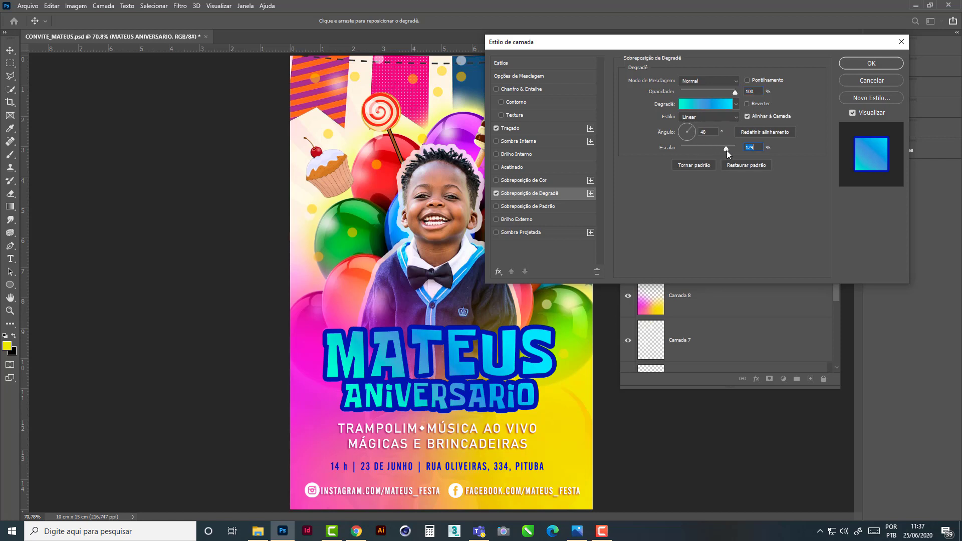
{"action": "left_click_drag", "start_coordinate": [718, 149], "coordinate": [727, 150]}
{"action": "left_click", "coordinate": [864, 64]}
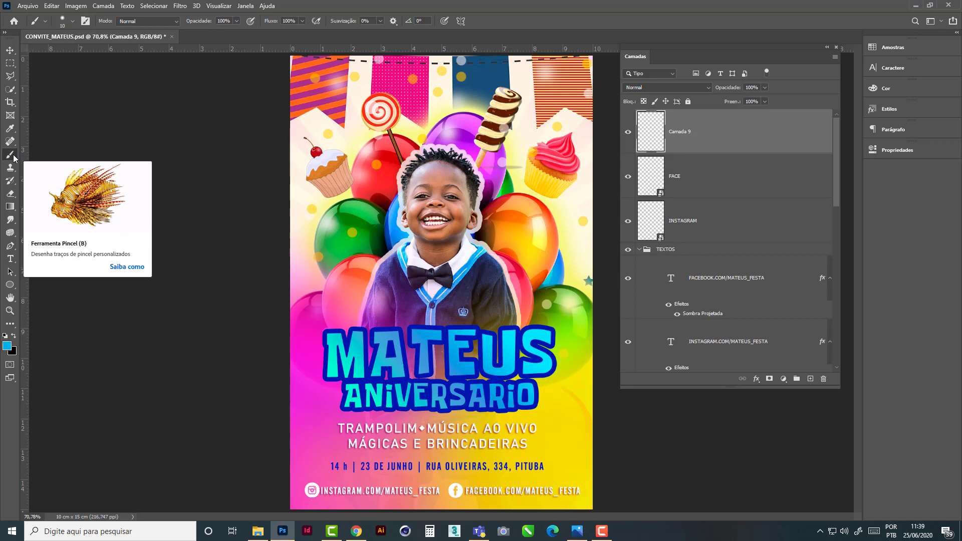
- Set the foreground color to a turquoise sampled from the first letter of the title
{"action": "left_click", "coordinate": [7, 347]}
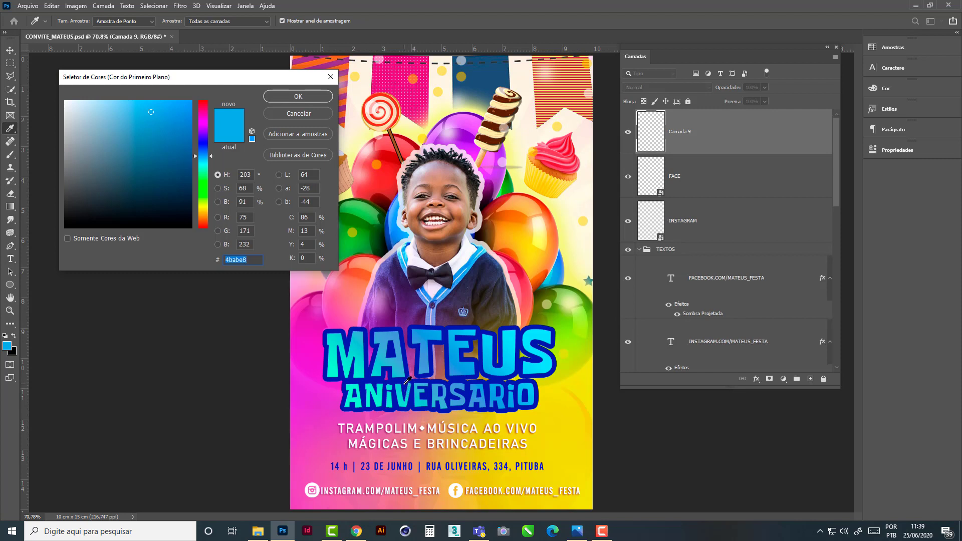
{"action": "left_click", "coordinate": [358, 345]}
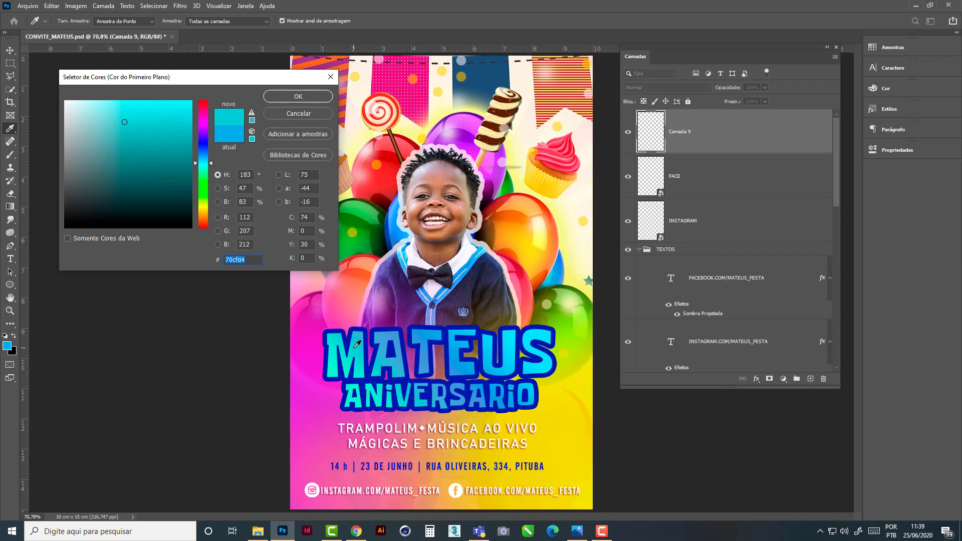
{"action": "left_click", "coordinate": [355, 346]}
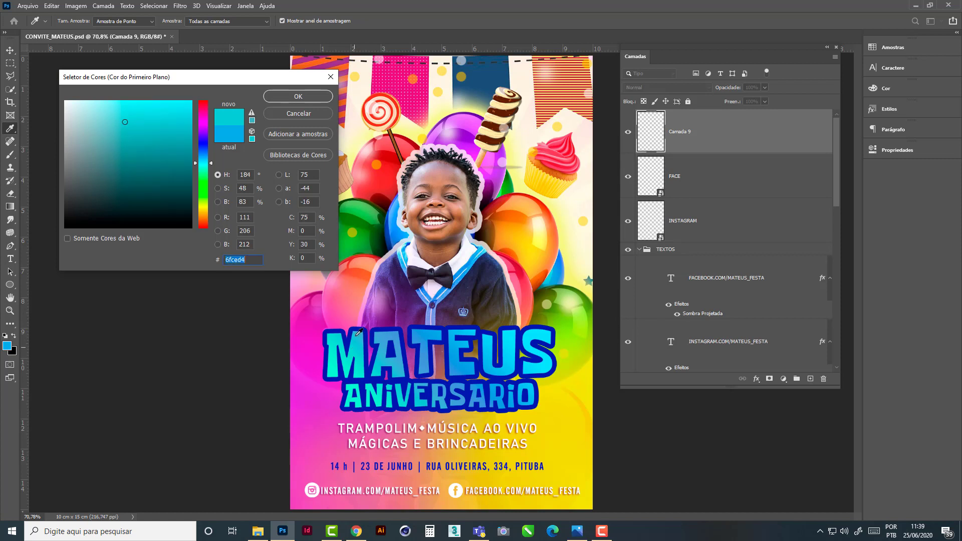
{"action": "left_click", "coordinate": [304, 97]}
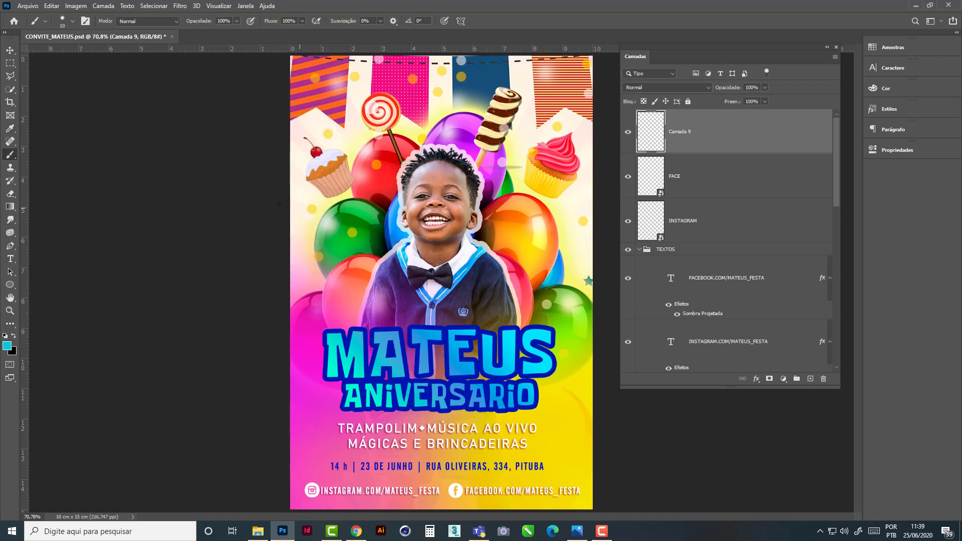
- Set the brush to 10 px with 47% hardness and paint the acute accent over the A in ANIVERSARIO
{"action": "left_click", "coordinate": [237, 21]}
{"action": "left_click", "coordinate": [320, 9]}
{"action": "left_click", "coordinate": [73, 21]}
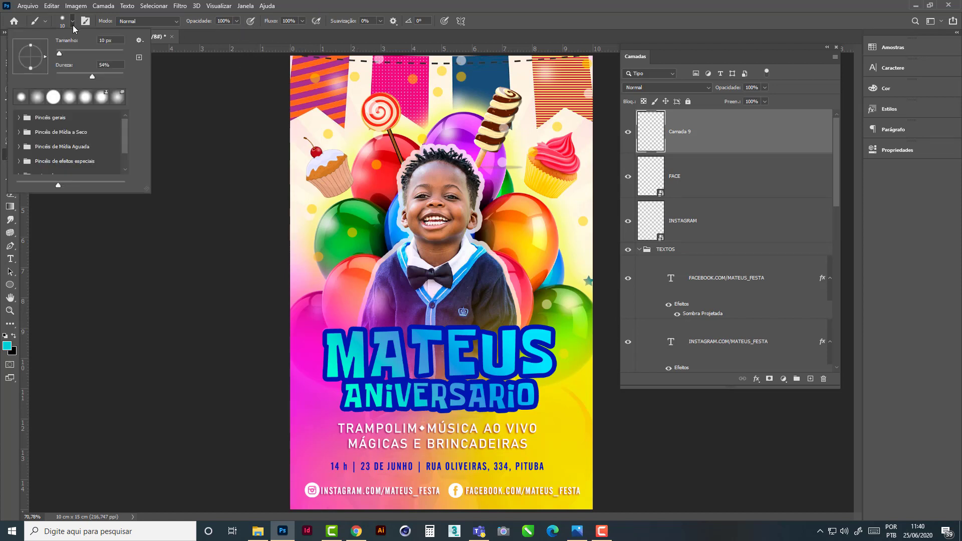
{"action": "left_click", "coordinate": [88, 77]}
{"action": "key", "text": "Return"}
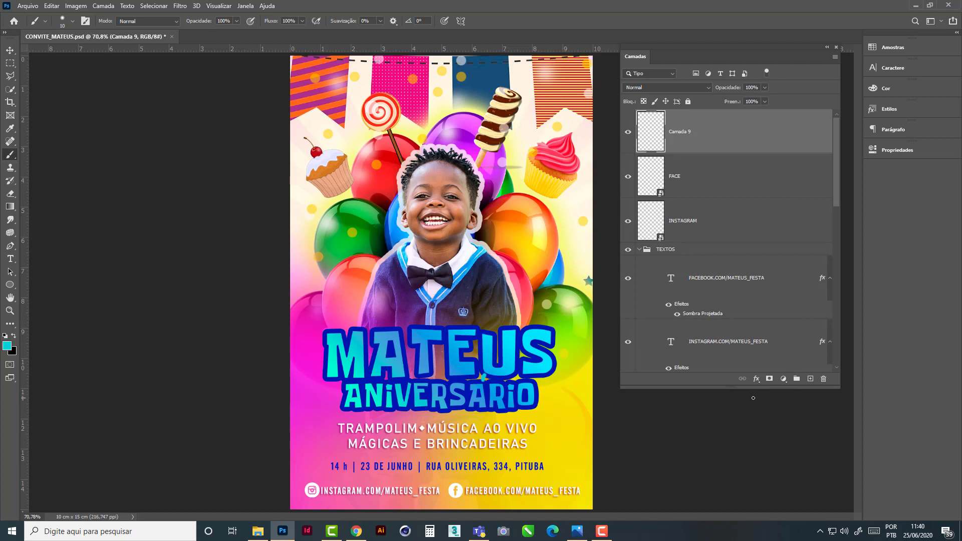
- Add a 13 px dark blue outside stroke at 100% opacity to the accent layer, and deselect all layers
{"action": "left_click", "coordinate": [758, 380]}
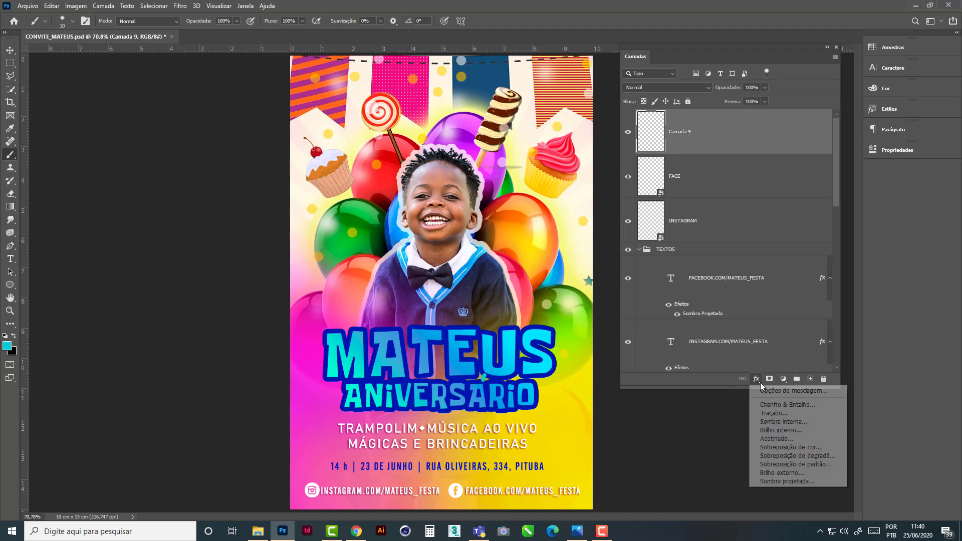
{"action": "left_click", "coordinate": [786, 416]}
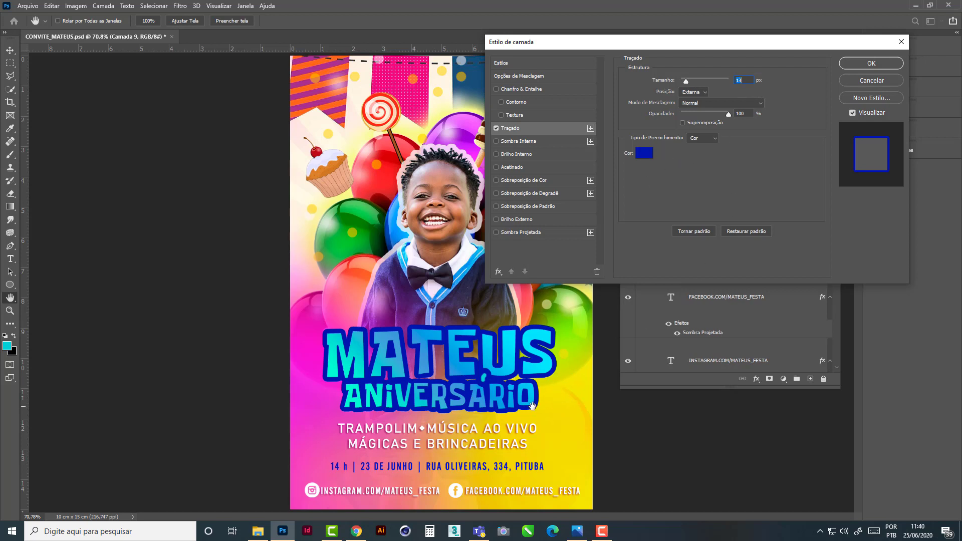
{"action": "left_click", "coordinate": [876, 63]}
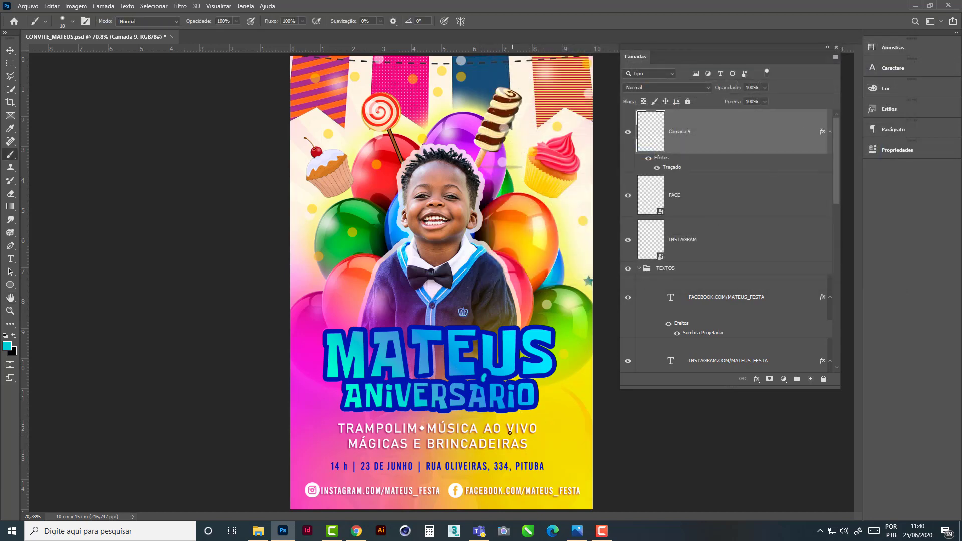
{"action": "left_click", "coordinate": [10, 50]}
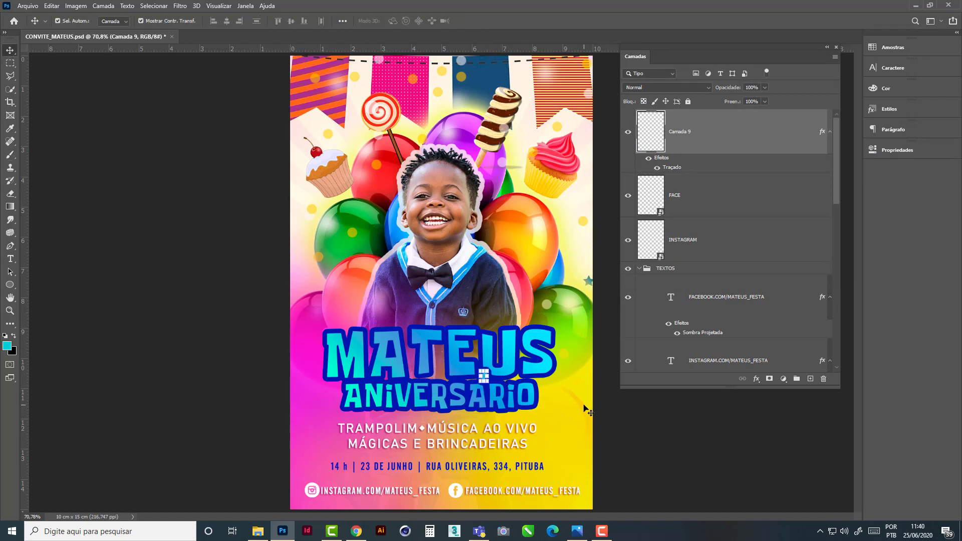
{"action": "left_click", "coordinate": [634, 433]}
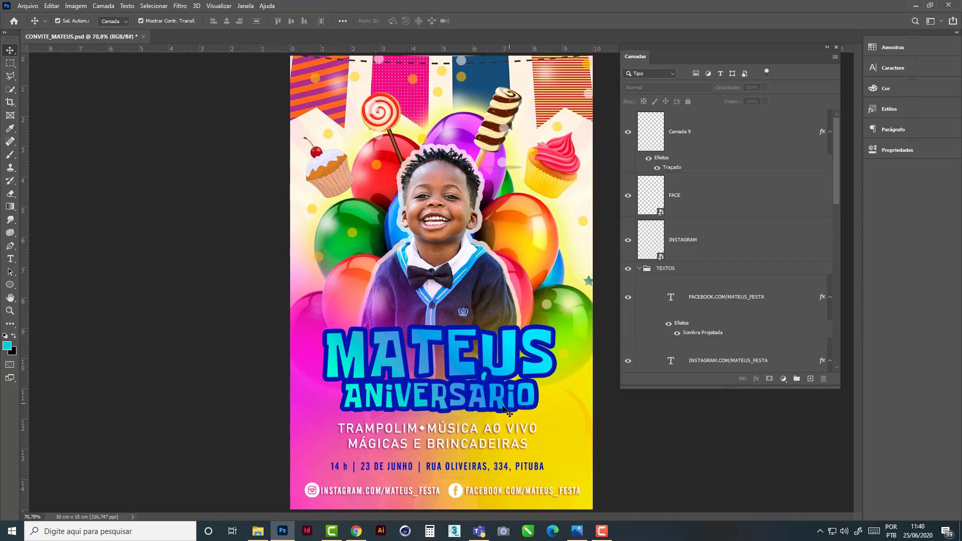